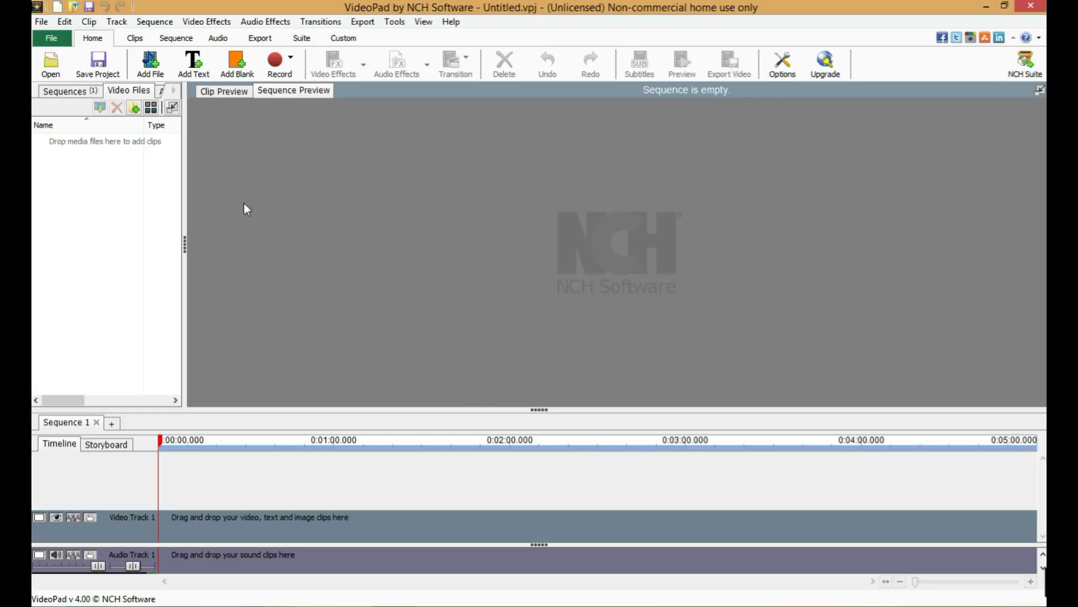
Widen the media list and import the video ScreenCaptureProject121 from the Movavi Screen Capture folder in Videos
left_click(181, 242)
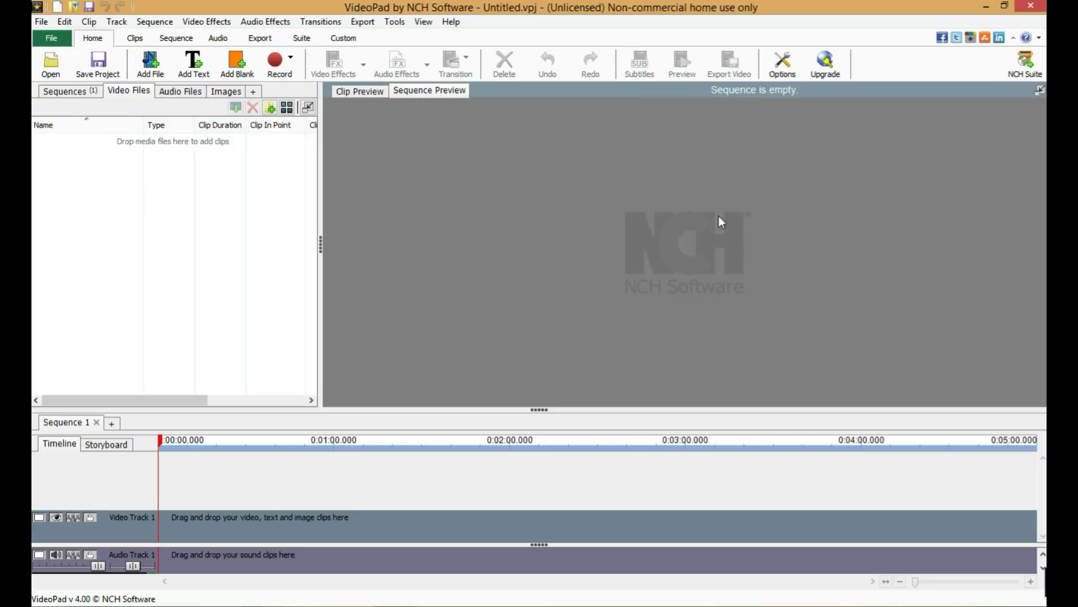
left_click(151, 69)
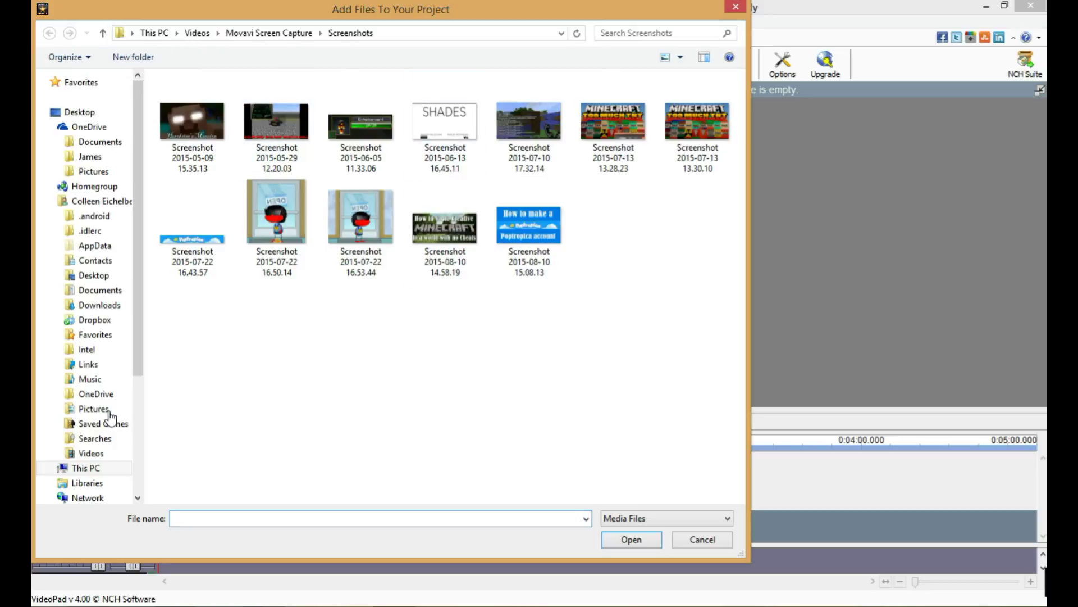
left_click(96, 458)
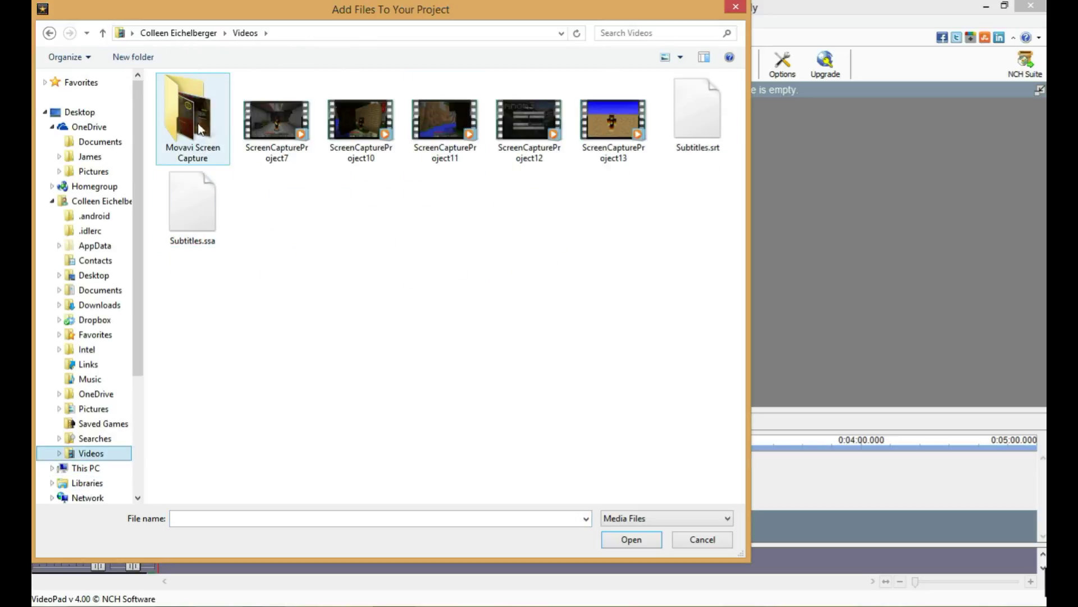
double_click(202, 145)
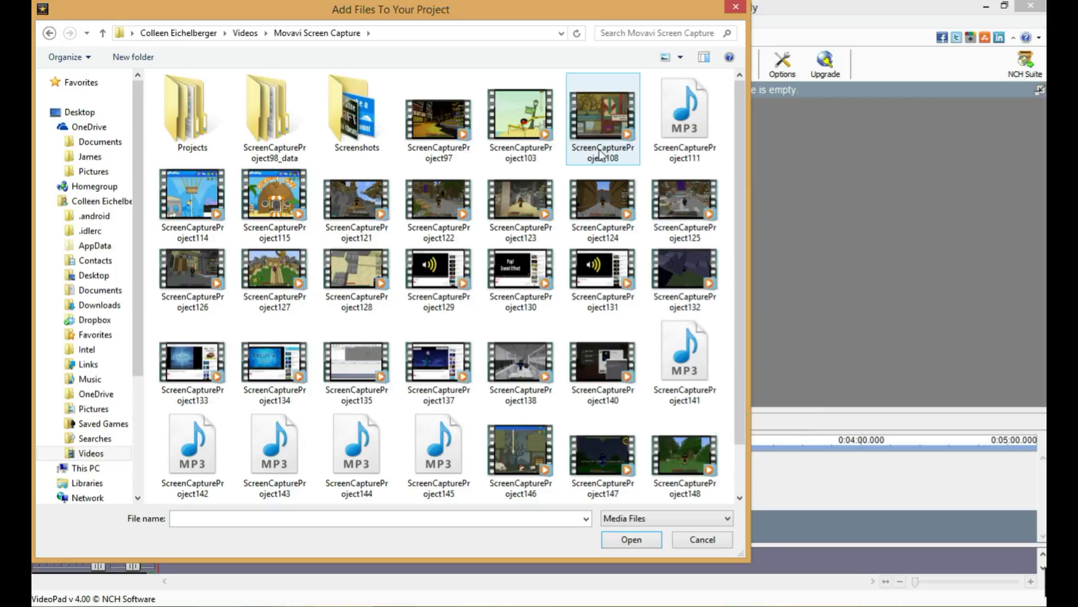
double_click(340, 196)
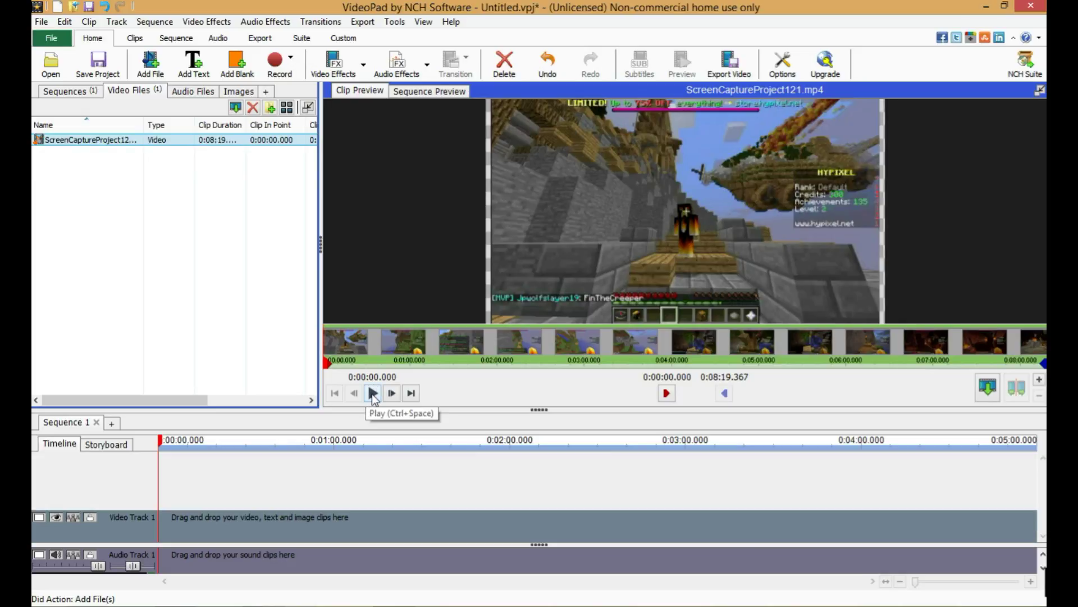
Play the start of the clip and set its in point at 0:00:01.497
left_click(373, 394)
left_click(373, 393)
left_click(326, 368)
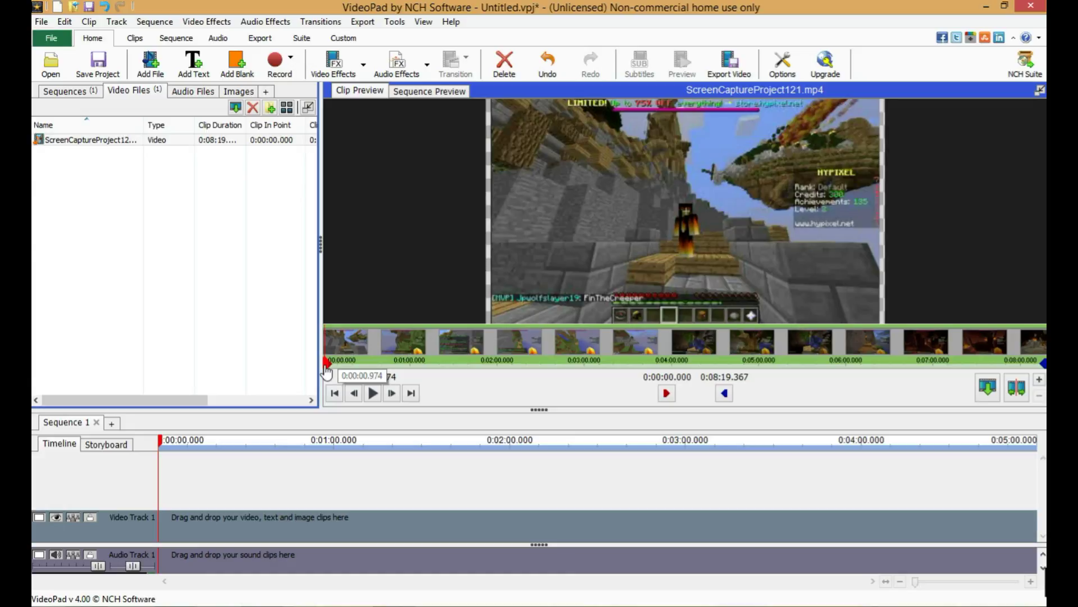
left_click(372, 392)
left_click(373, 393)
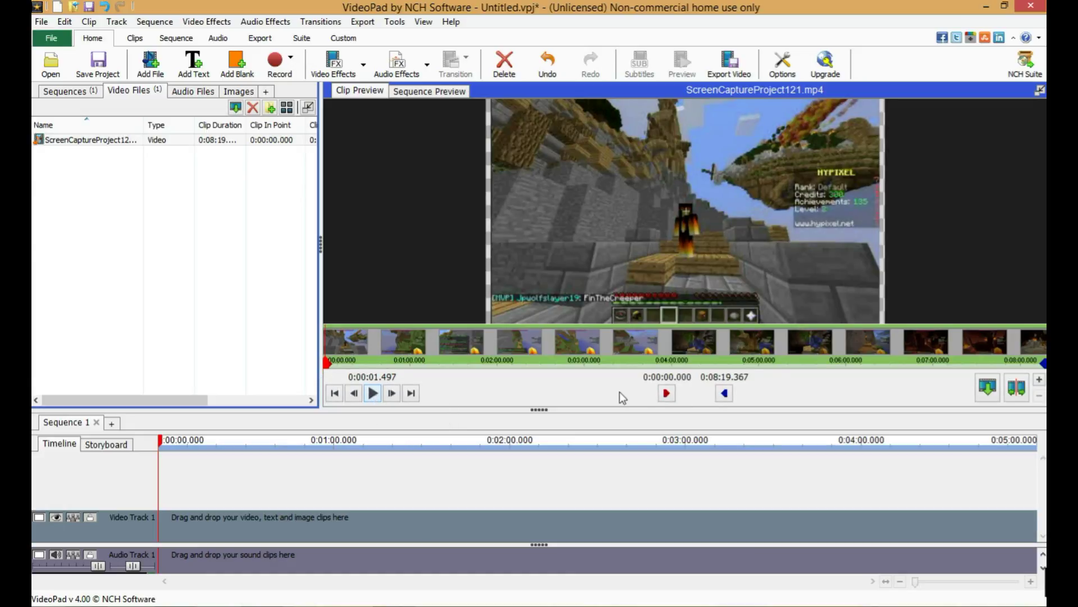
left_click(666, 393)
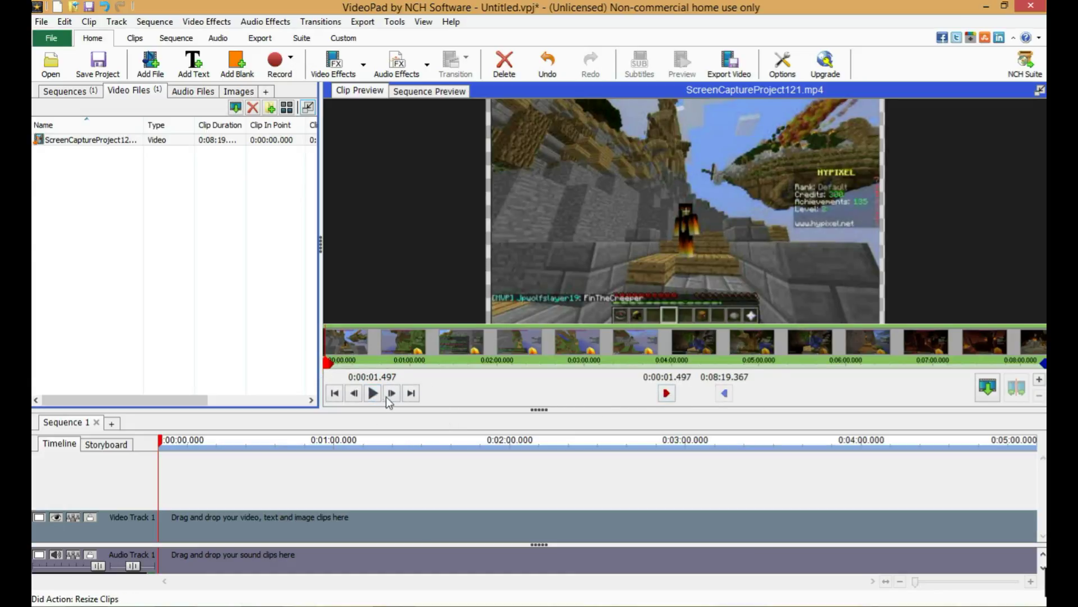
Find the frame just before the game menu appears near the clip's end and set the out point at 0:08:16.170
left_click(374, 394)
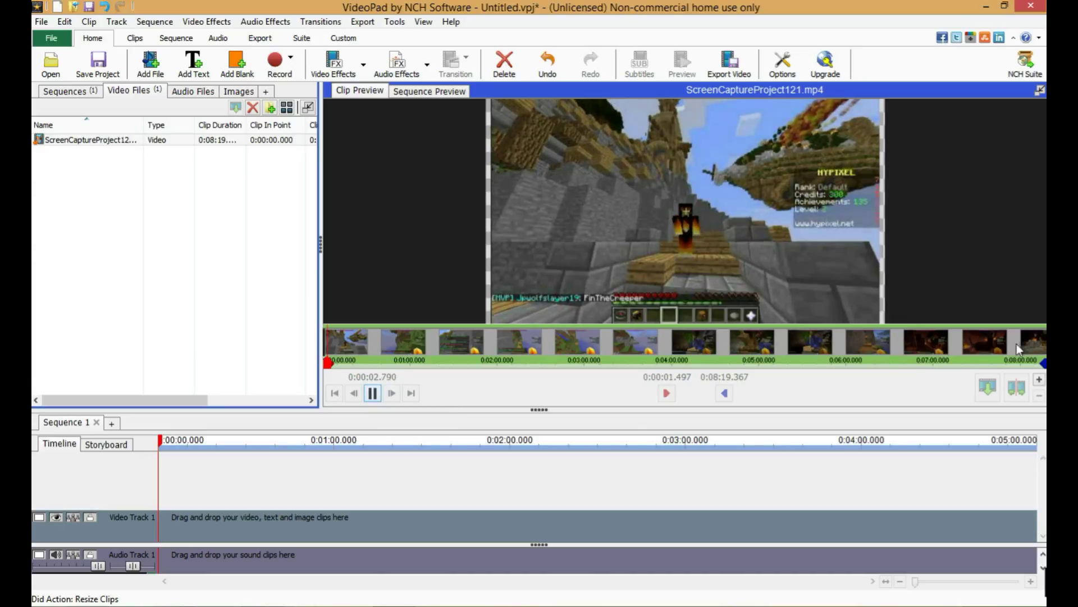
left_click(1035, 362)
left_click(372, 394)
left_click(371, 394)
left_click(372, 395)
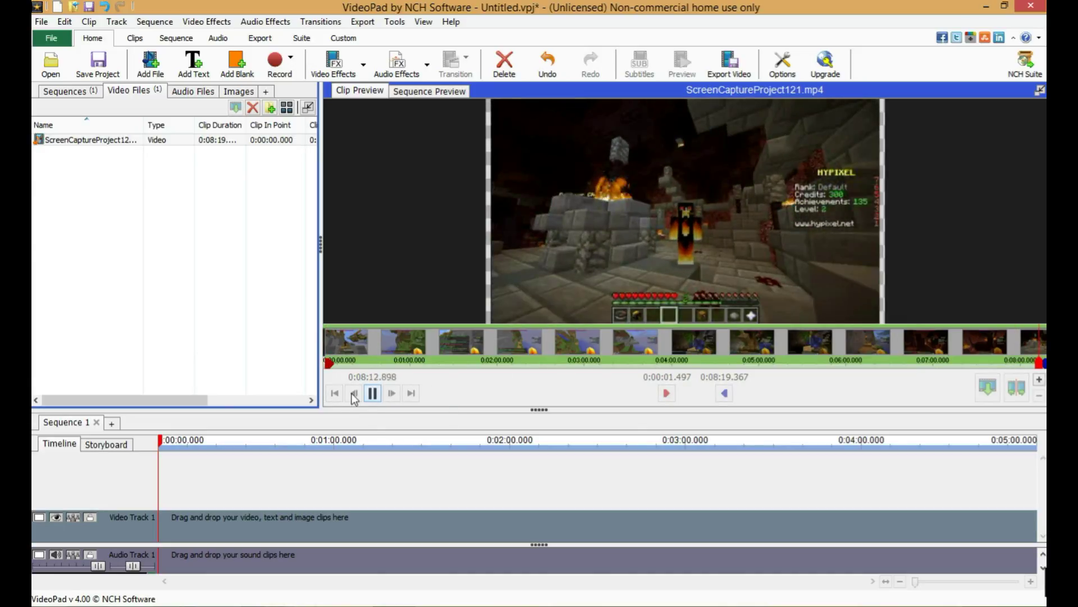
left_click_drag(1040, 371, 1043, 364)
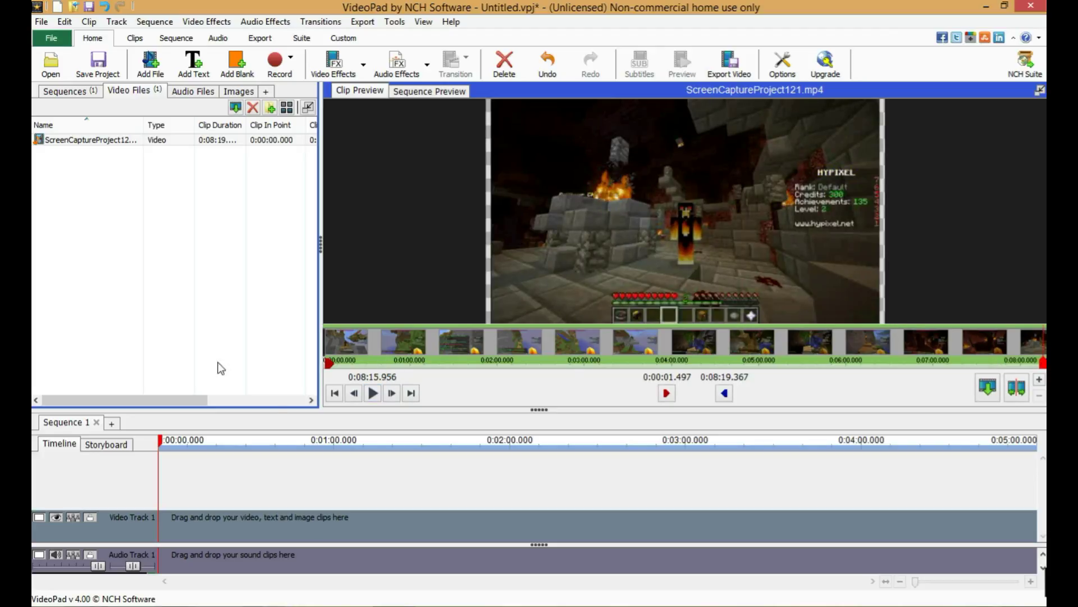
left_click(372, 394)
left_click(371, 394)
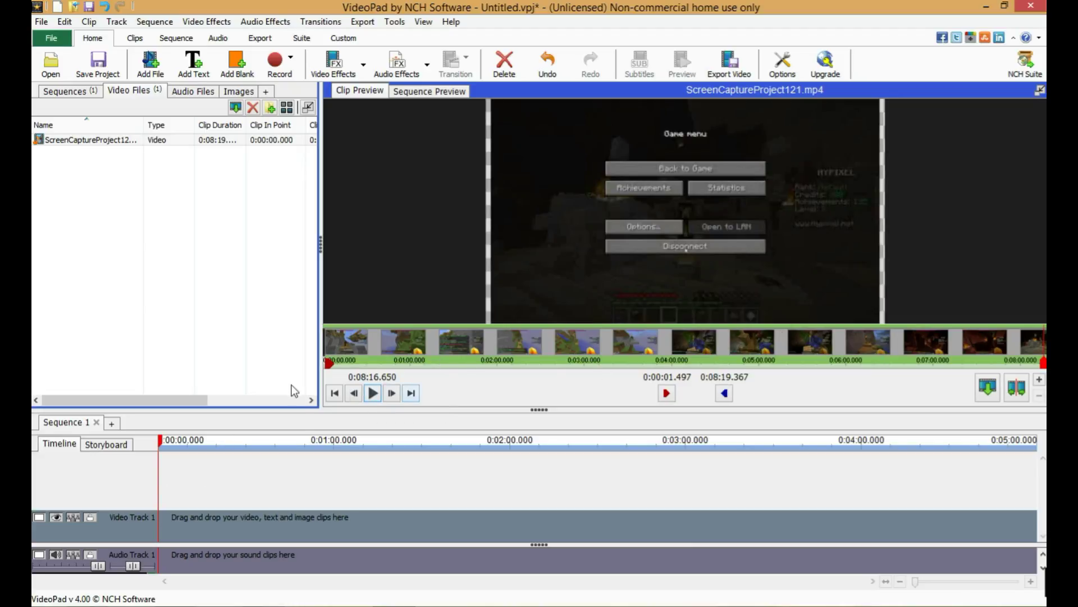
left_click(355, 394)
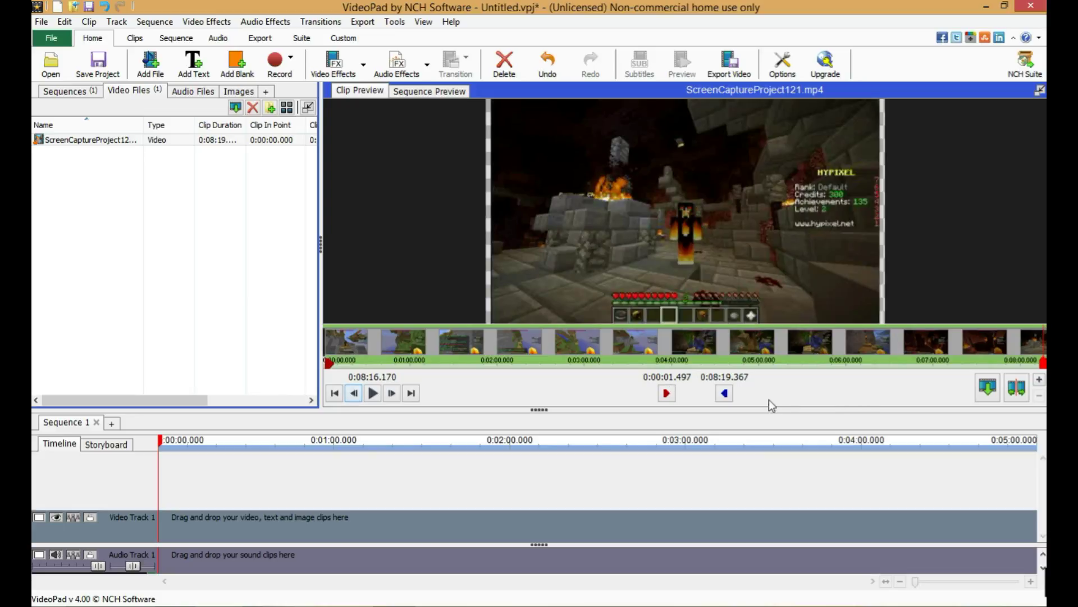
left_click(723, 394)
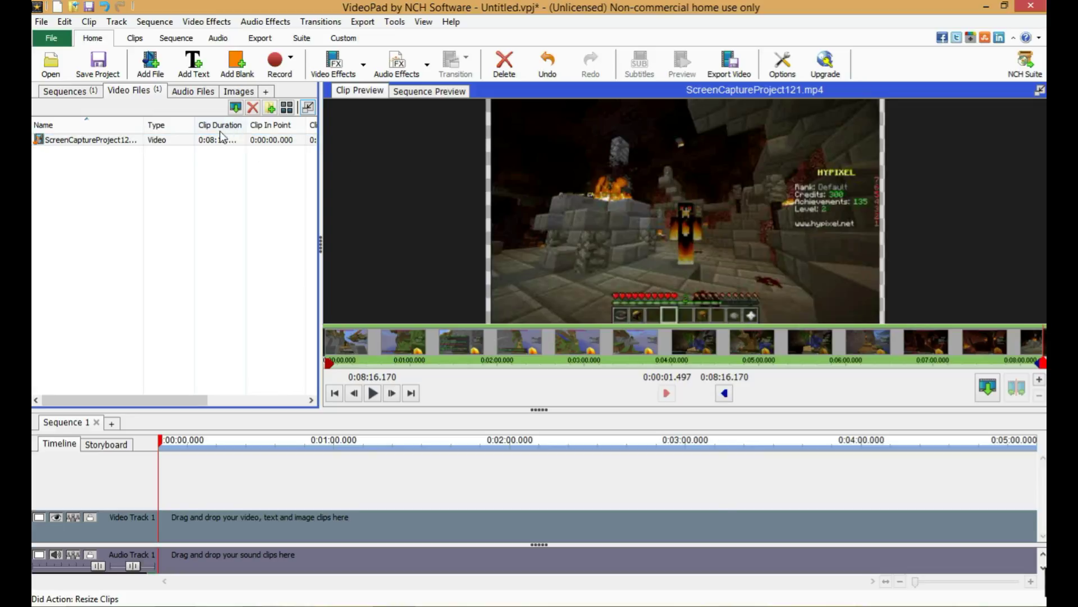
Place the trimmed clip at the start of Video Track 1 and enlarge the timeline area
left_click_drag(217, 140, 218, 516)
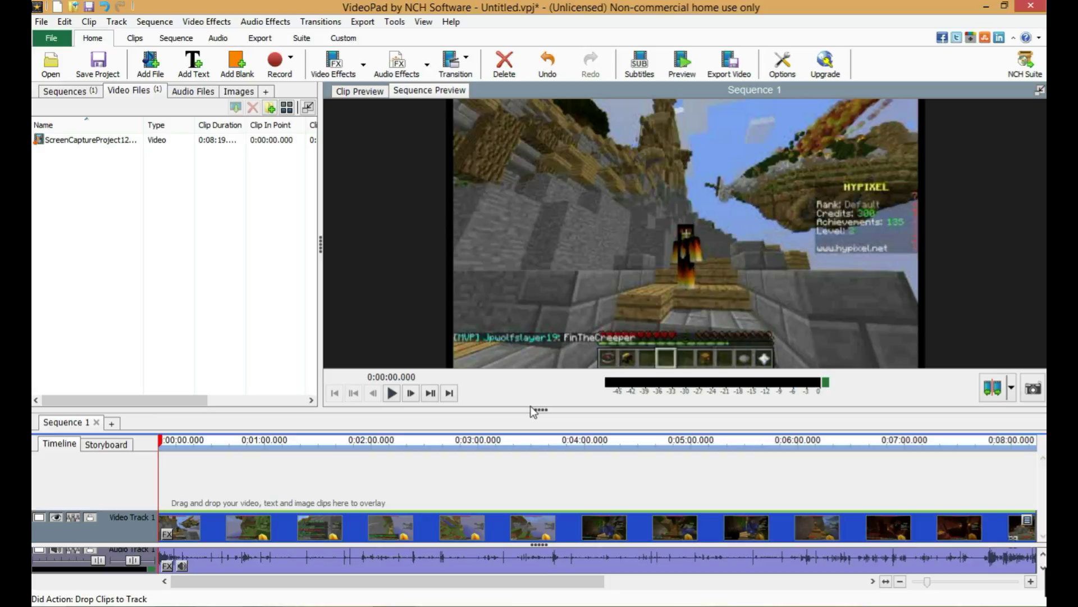
left_click_drag(530, 405, 530, 326)
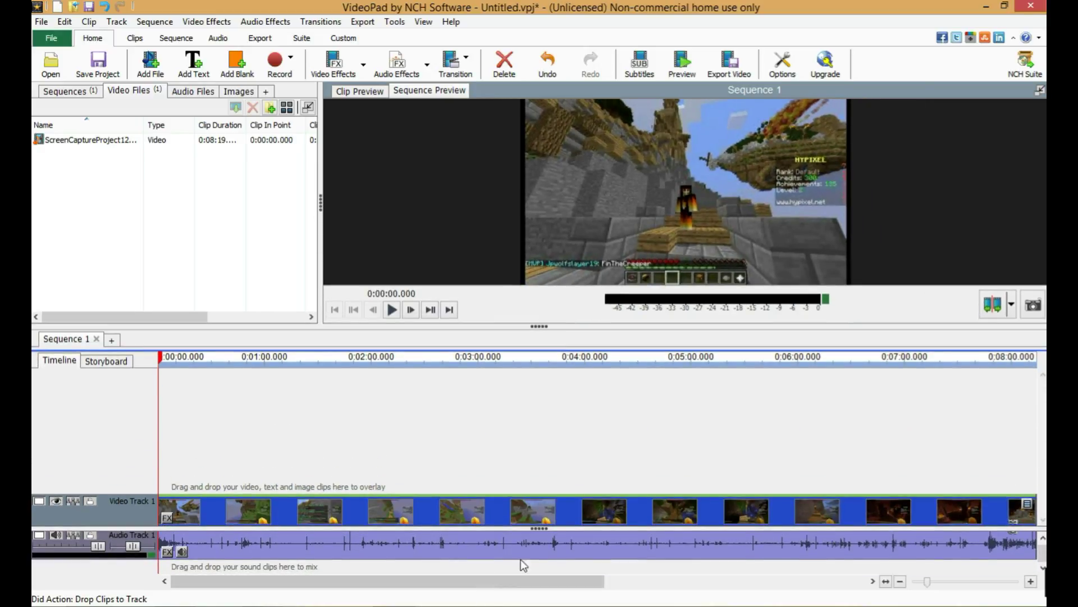
scroll(542, 527, "down", 2)
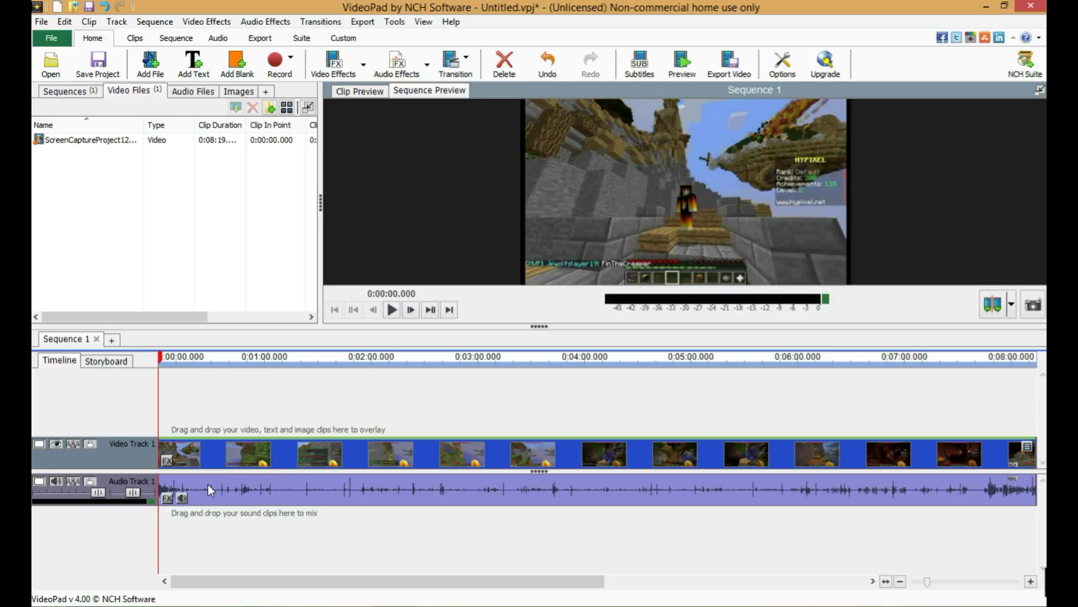
left_click(171, 383)
left_click_drag(171, 365, 133, 383)
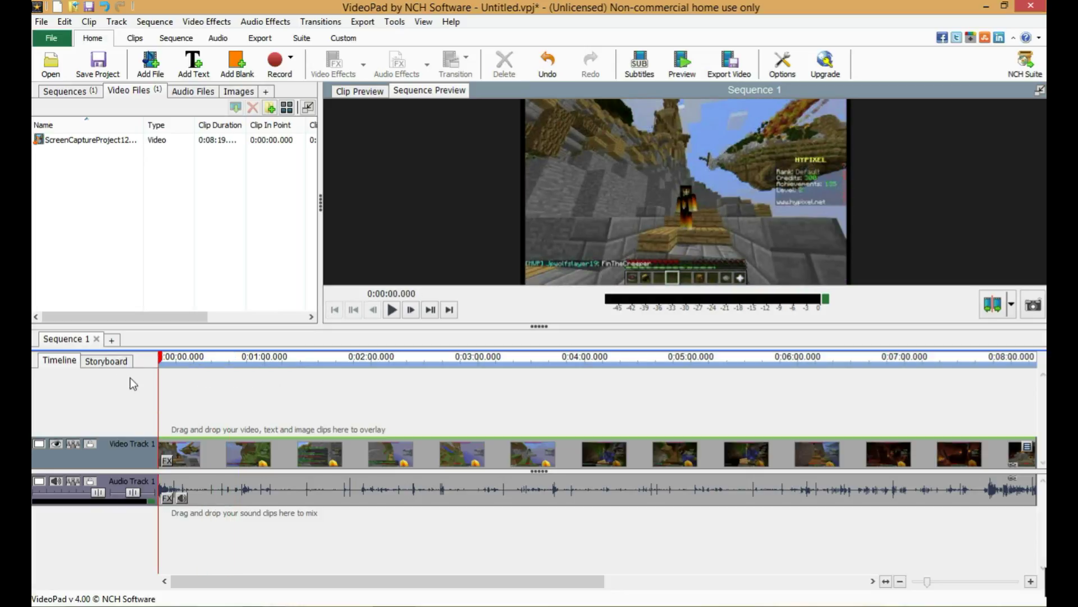
Open the subtitle editor for Sequence 1 and advance playback to 0:00:00.396 for a new subtitle
left_click(625, 72)
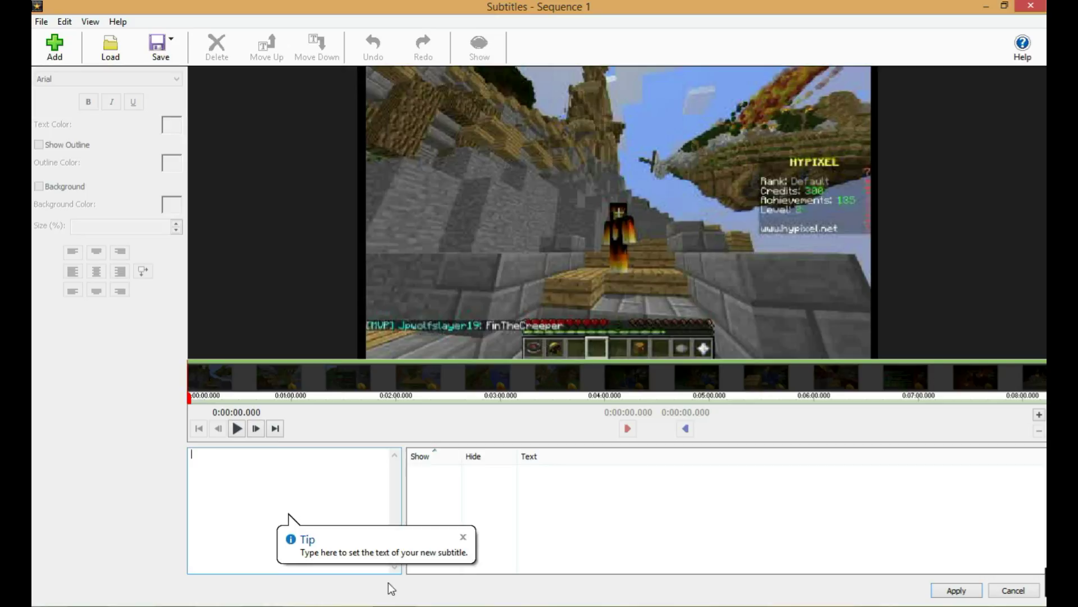
left_click(242, 434)
left_click(240, 431)
left_click(328, 488)
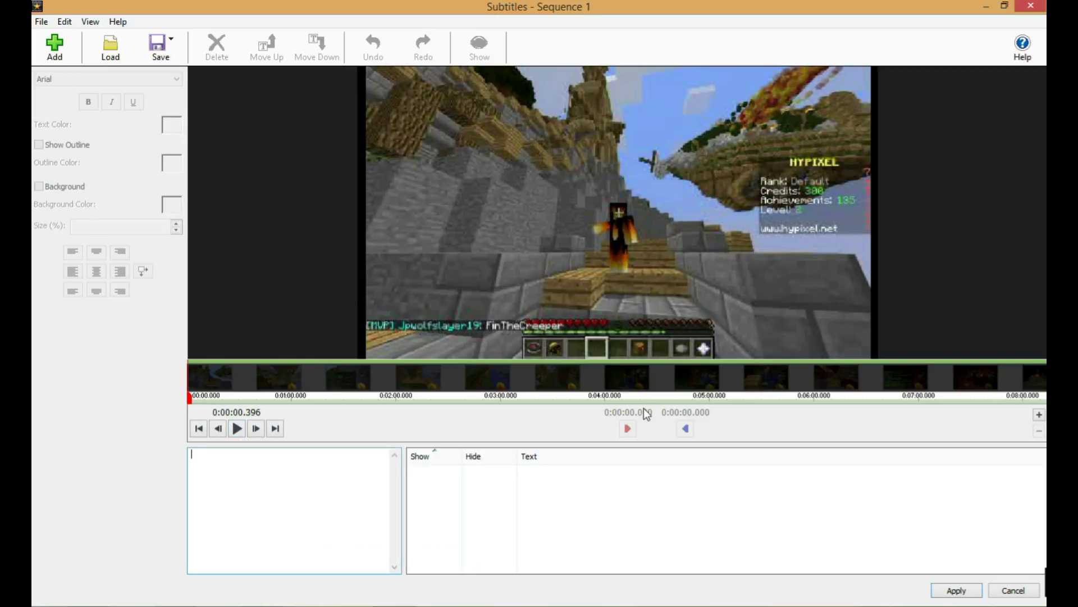
Enter the subtitle "hey everyone", the channel's username, and "her from the redstone motorboat"
type("hey")
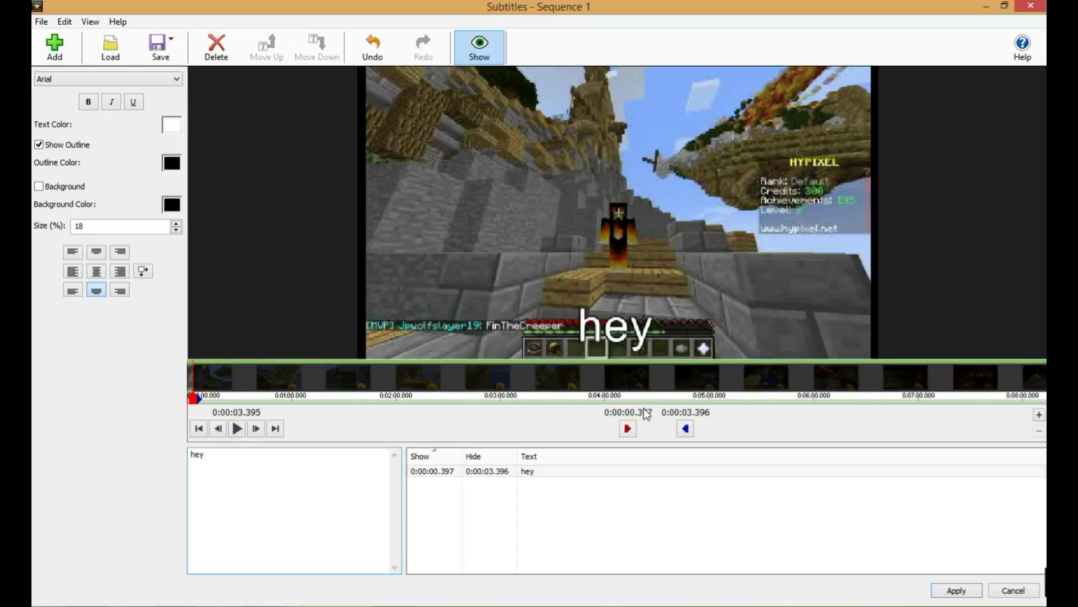
type(" every")
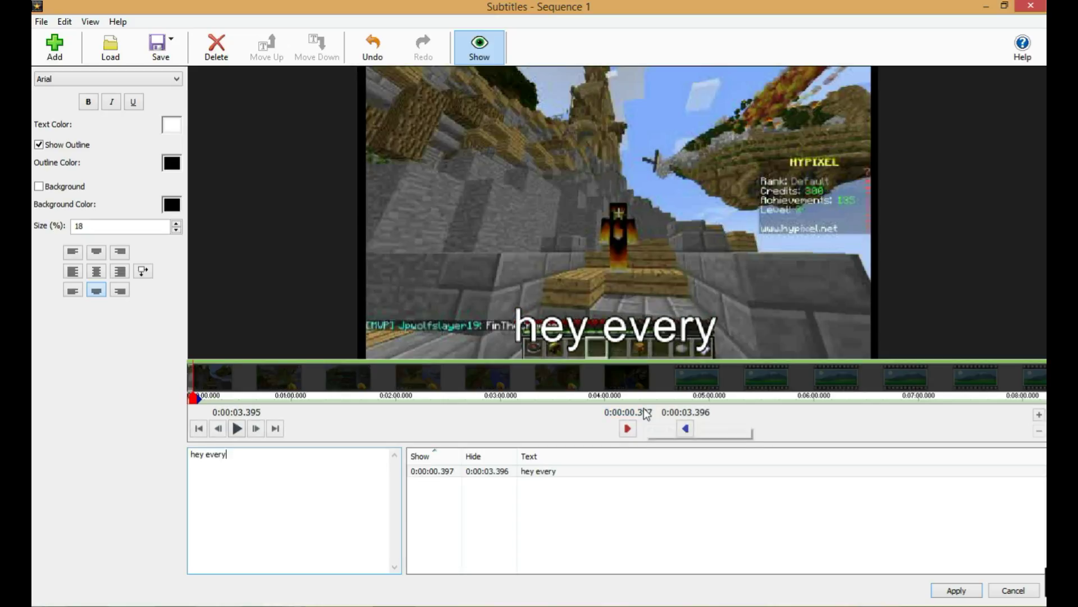
type("one")
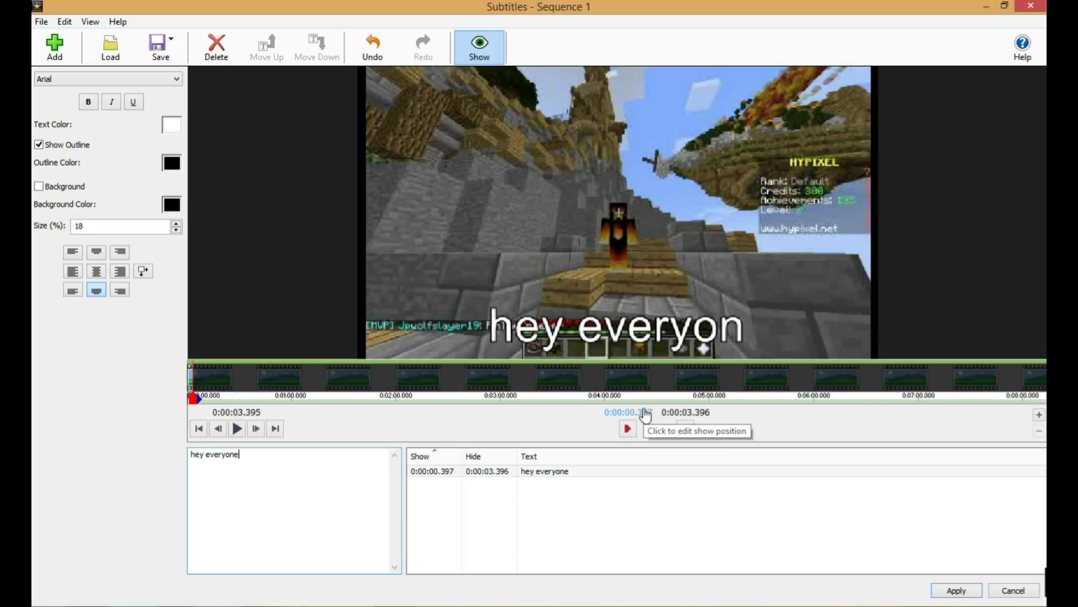
type(" eu=")
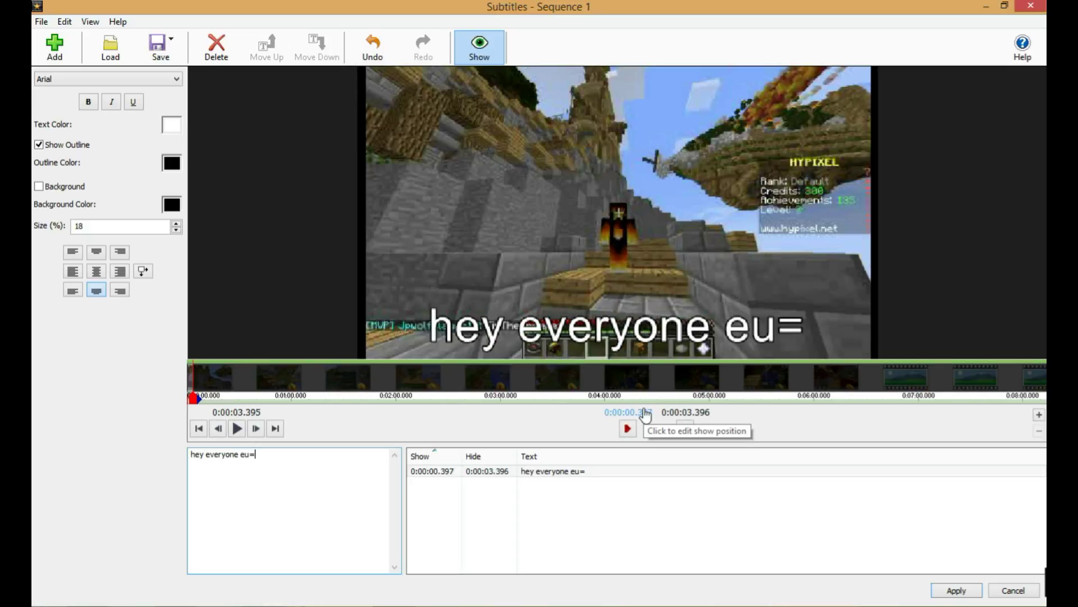
key("BackSpace")
key("BackSpace")
type("i")
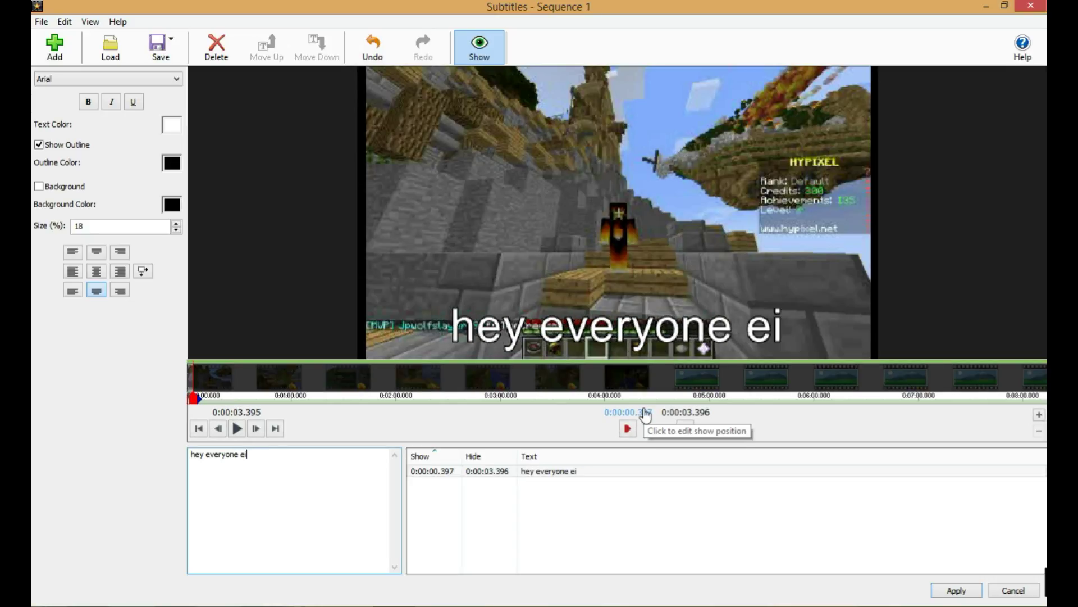
type("chelberger6 her ")
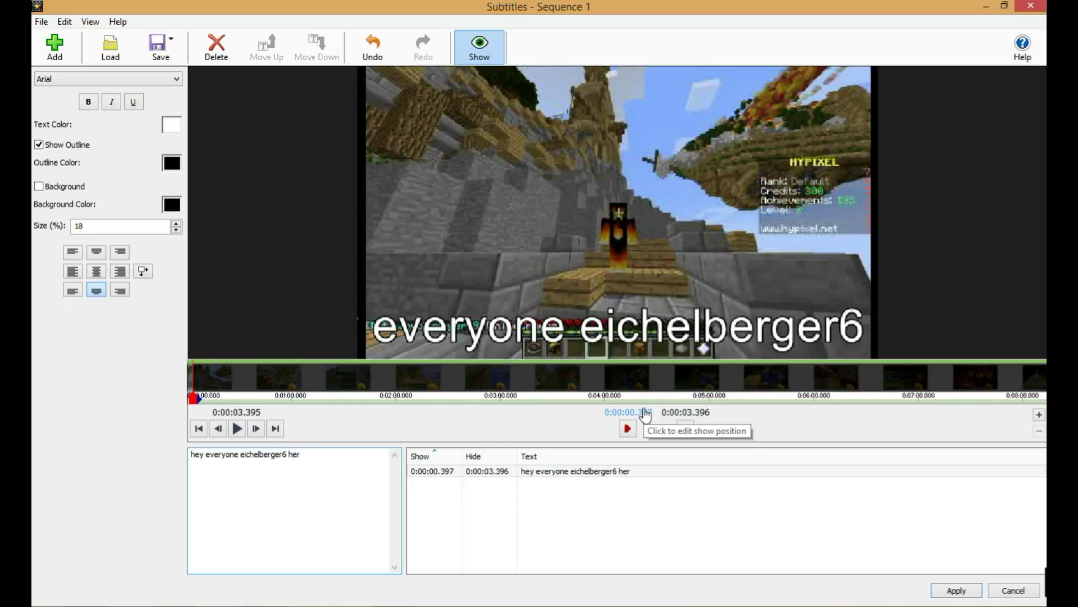
type("from t")
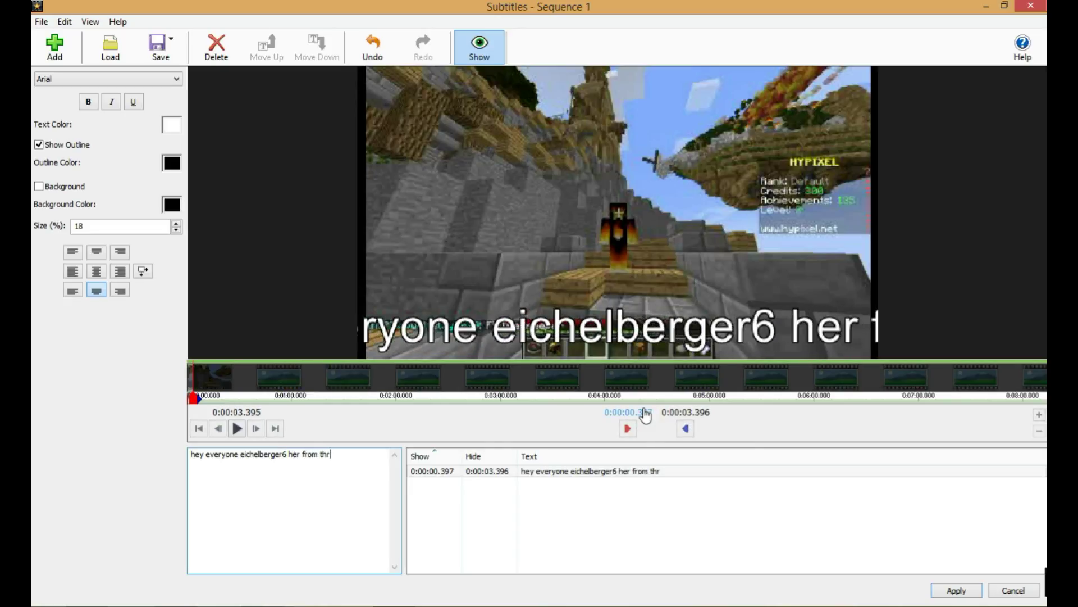
type("h")
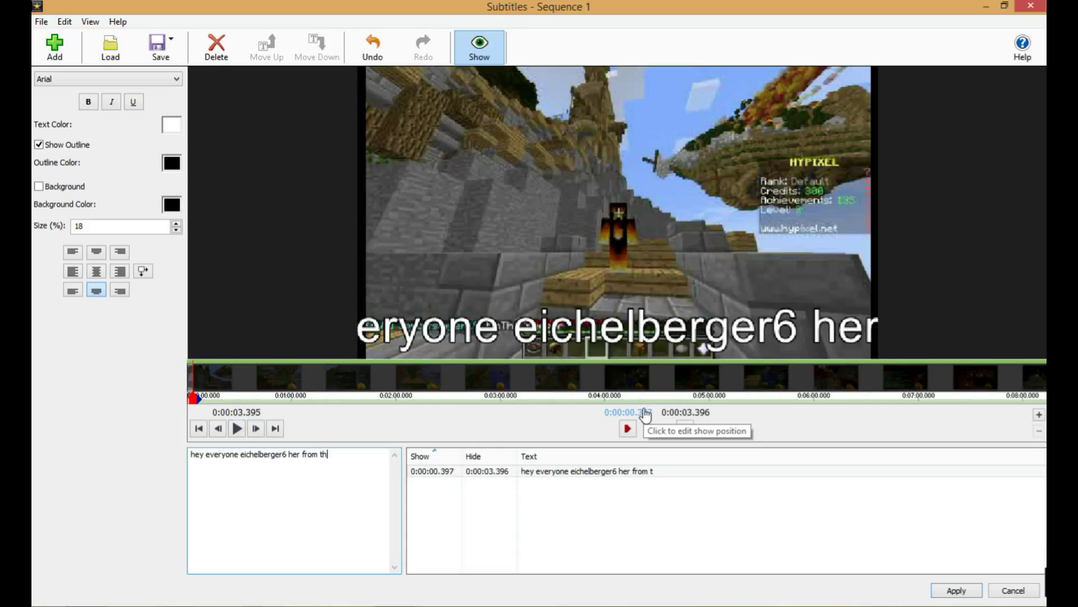
type("e redstone motorboat")
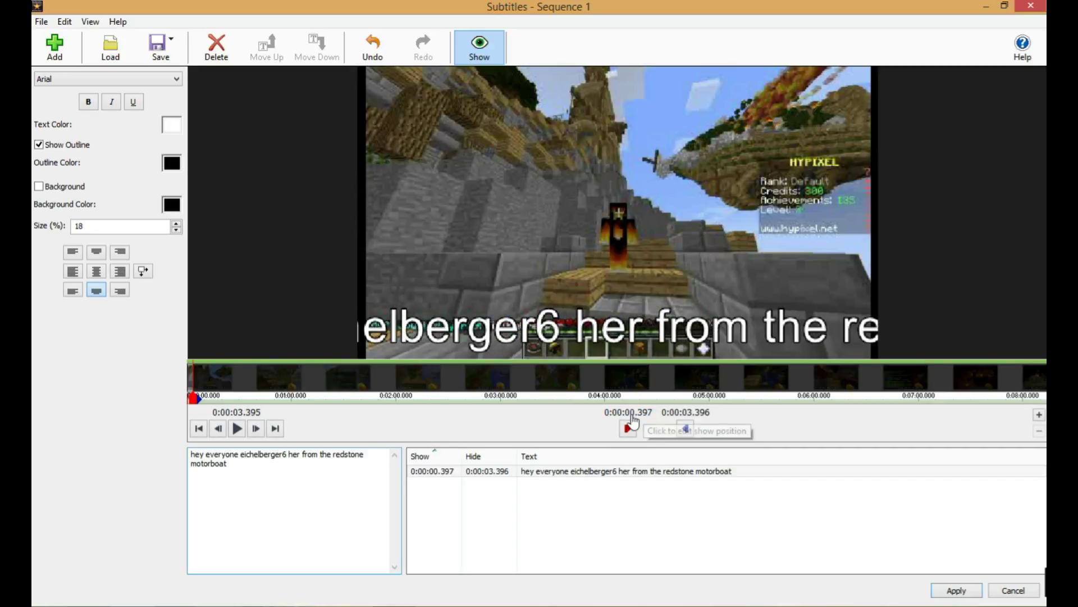
Set the subtitle size to 8% and correct its wording to "here from the redstone motorboat" on a second line
left_click(176, 229)
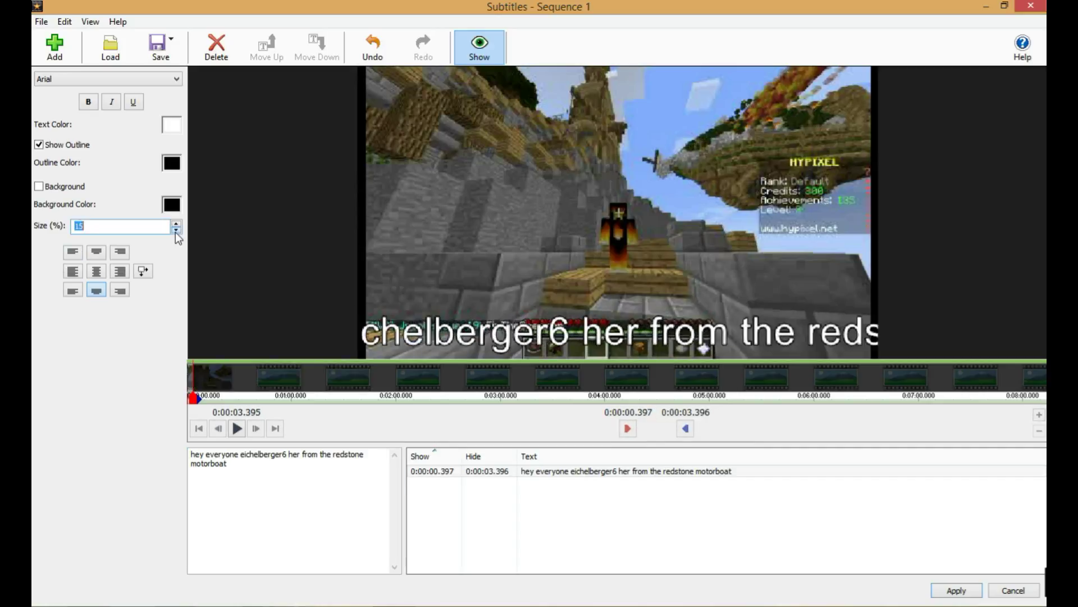
left_click(175, 229)
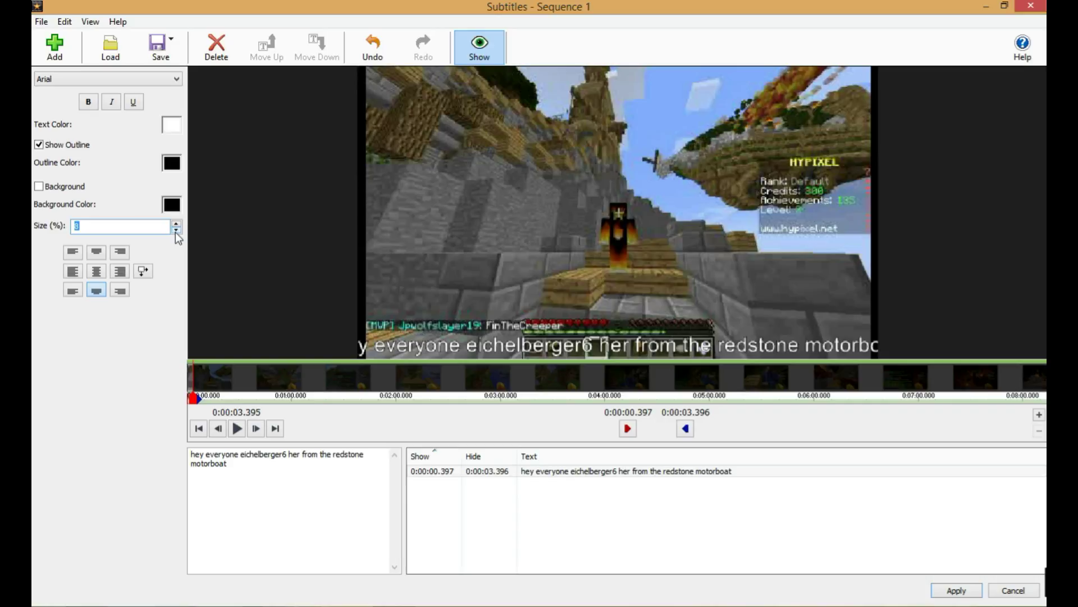
left_click(290, 456)
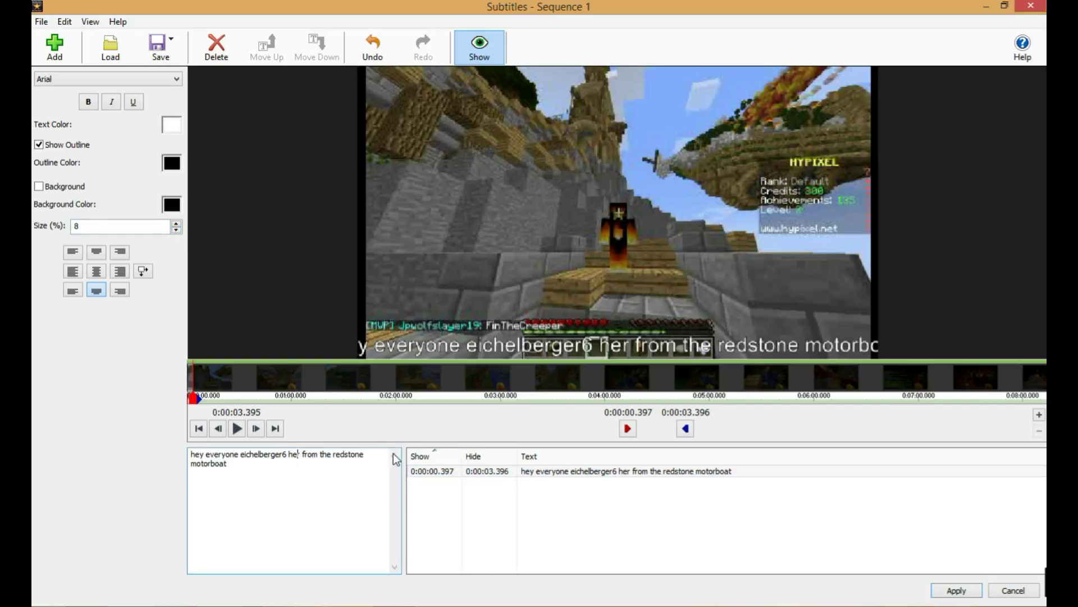
type("here")
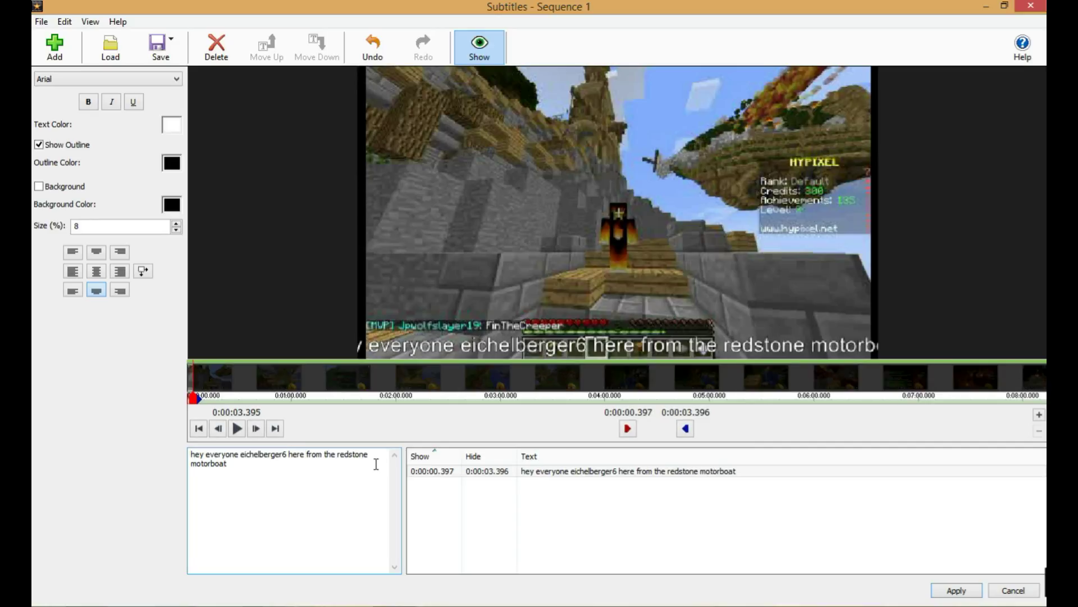
key("Return")
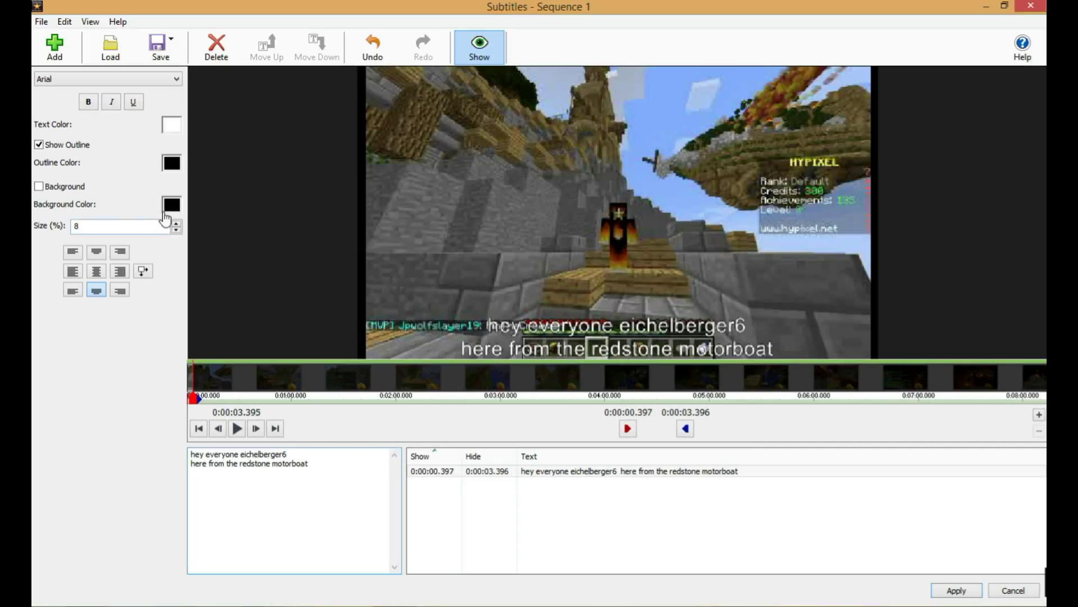
Enlarge the two-line subtitle to a size of 12%
left_click(176, 224)
left_click(176, 223)
left_click(177, 223)
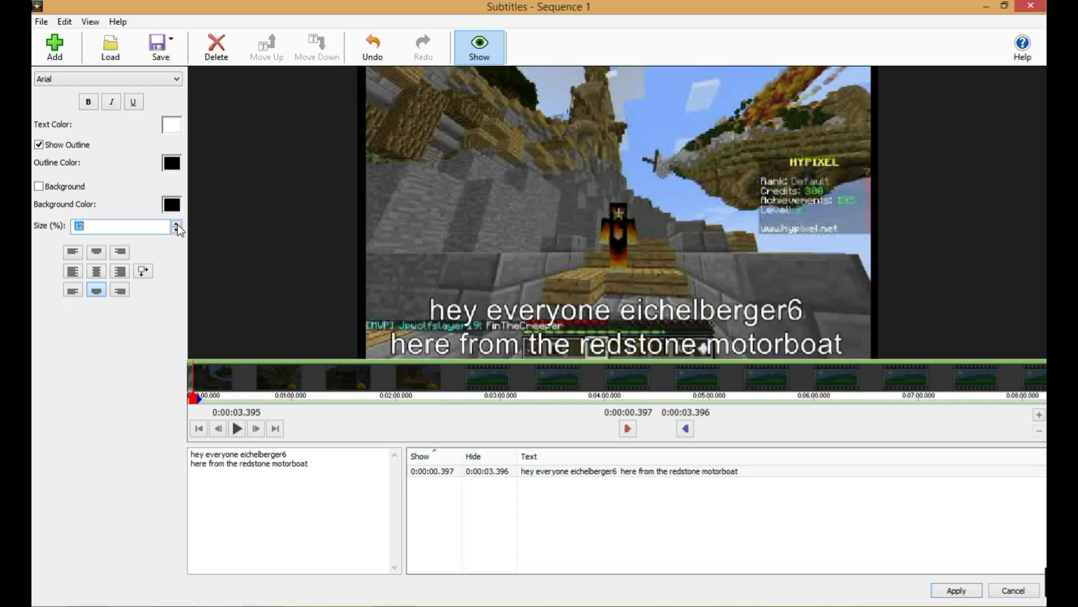
Try a black background behind the two-line subtitle and turn it off again
left_click(176, 223)
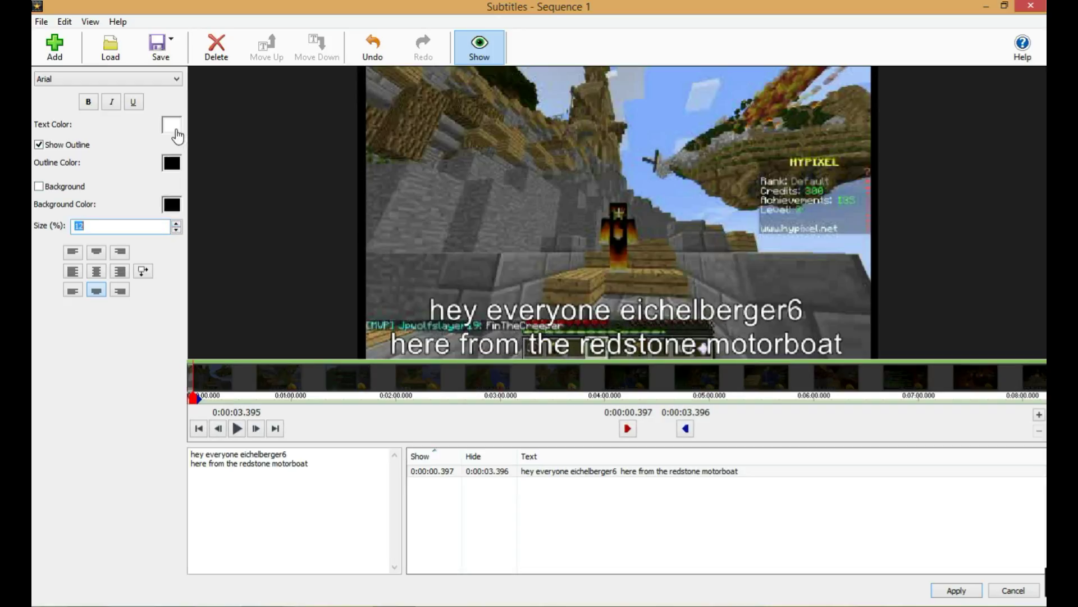
left_click(40, 187)
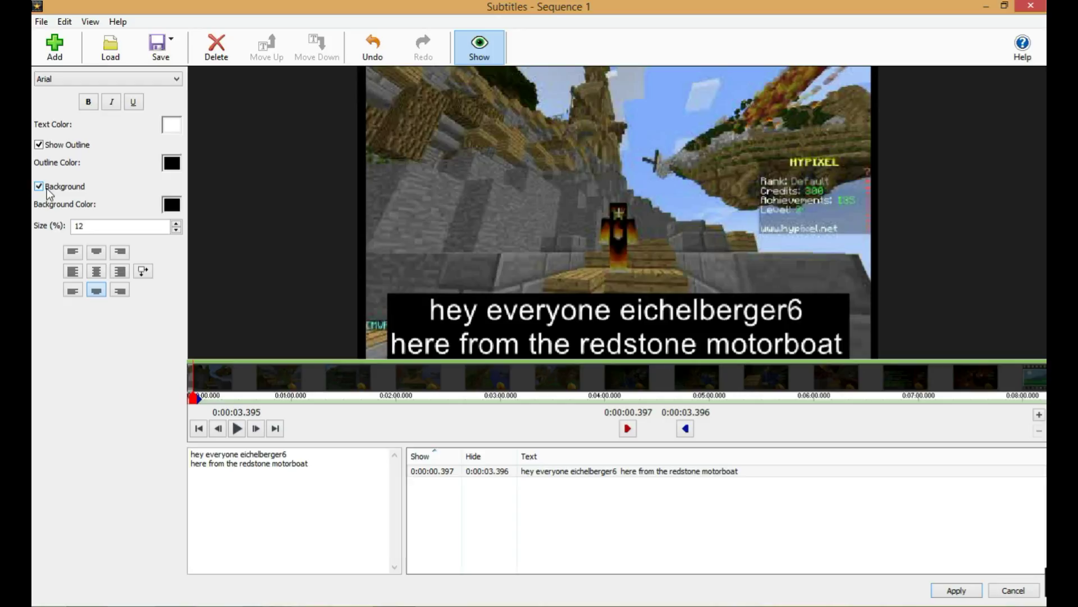
left_click(46, 190)
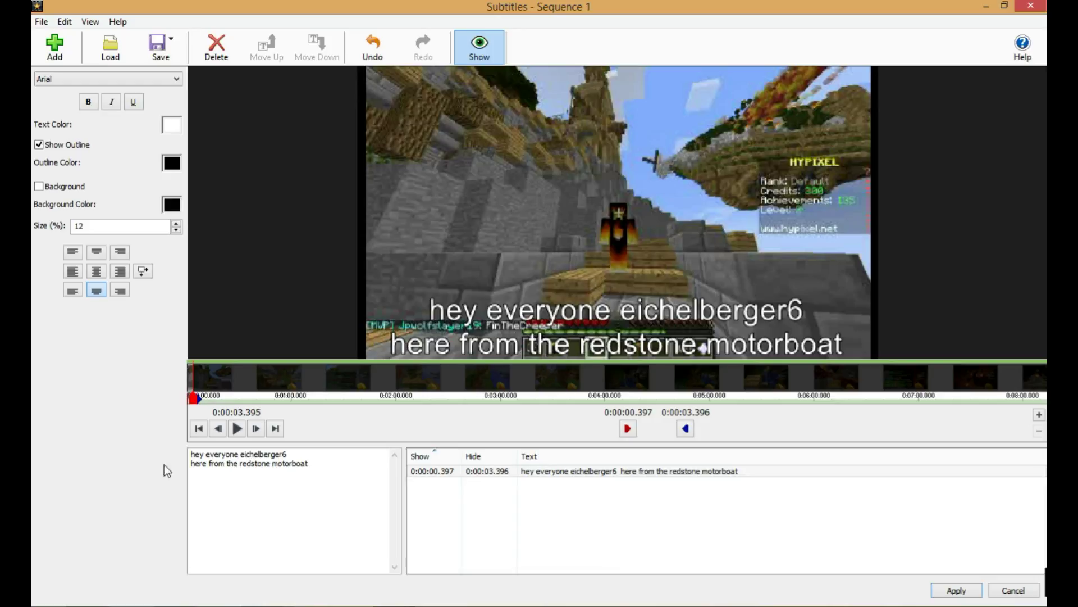
Play on to set the subtitle's hide time to 0:00:03.448, and leave the subtitle editor discarding all changes
left_click(237, 428)
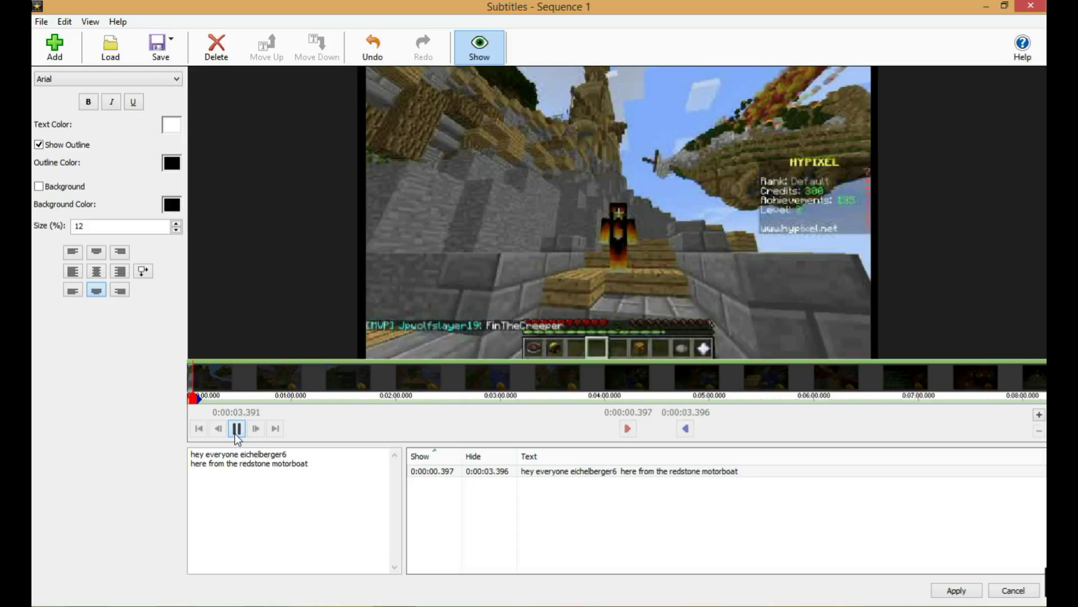
left_click(687, 429)
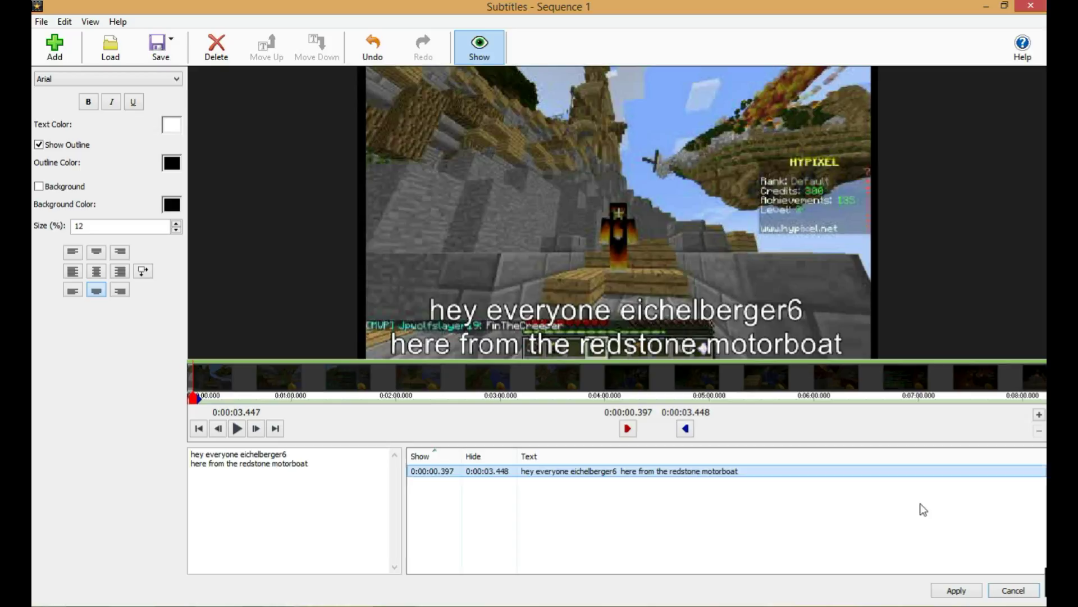
left_click(1014, 590)
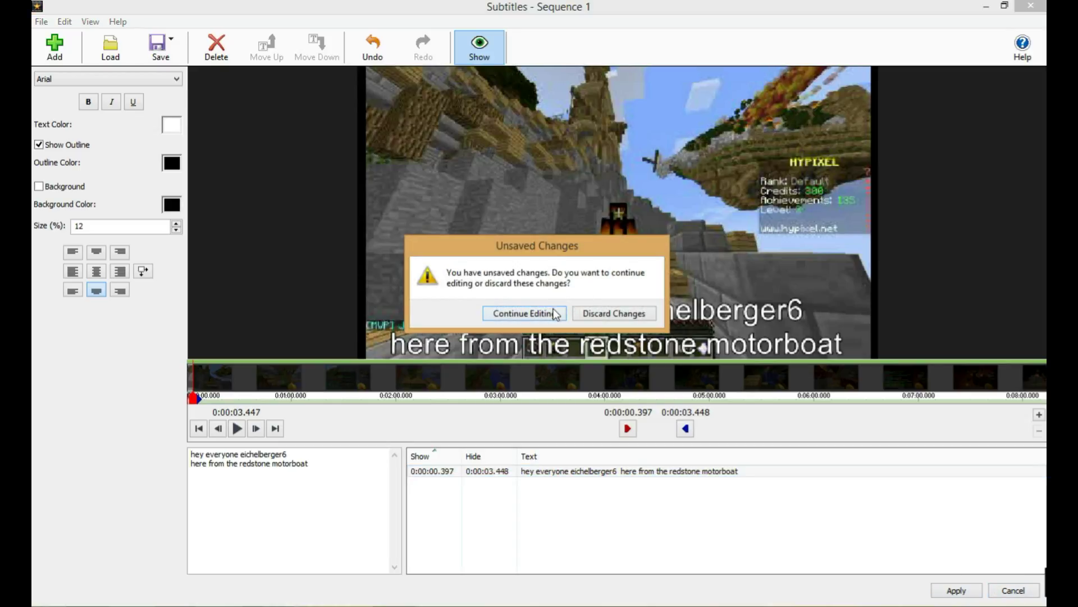
left_click(618, 317)
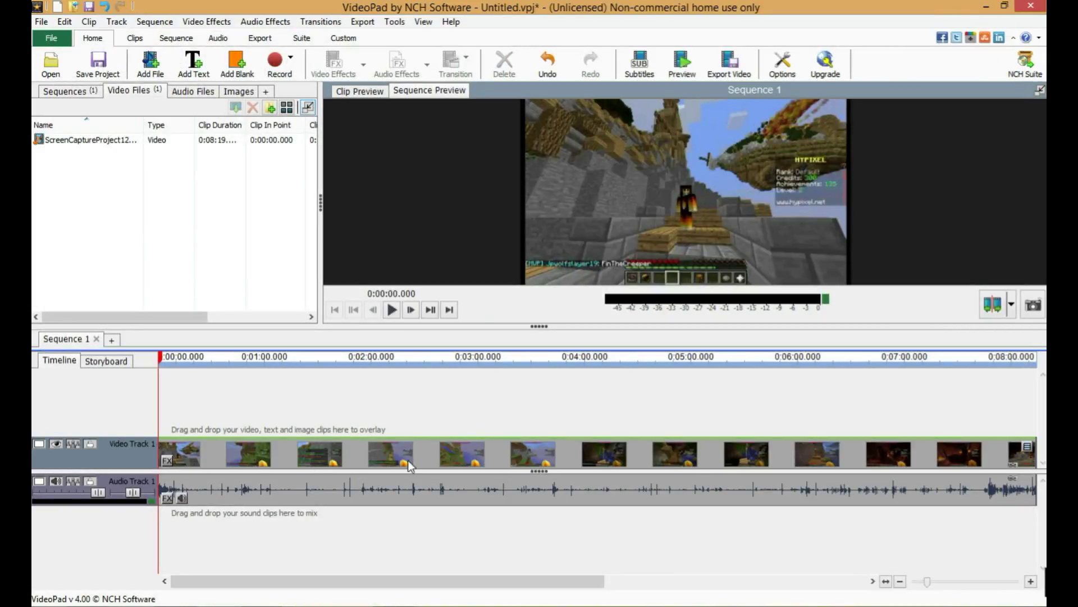
Add a text clip reading "ahsjkfsdjka jdc u3n" as an overlay at the start of the sequence
left_click(194, 63)
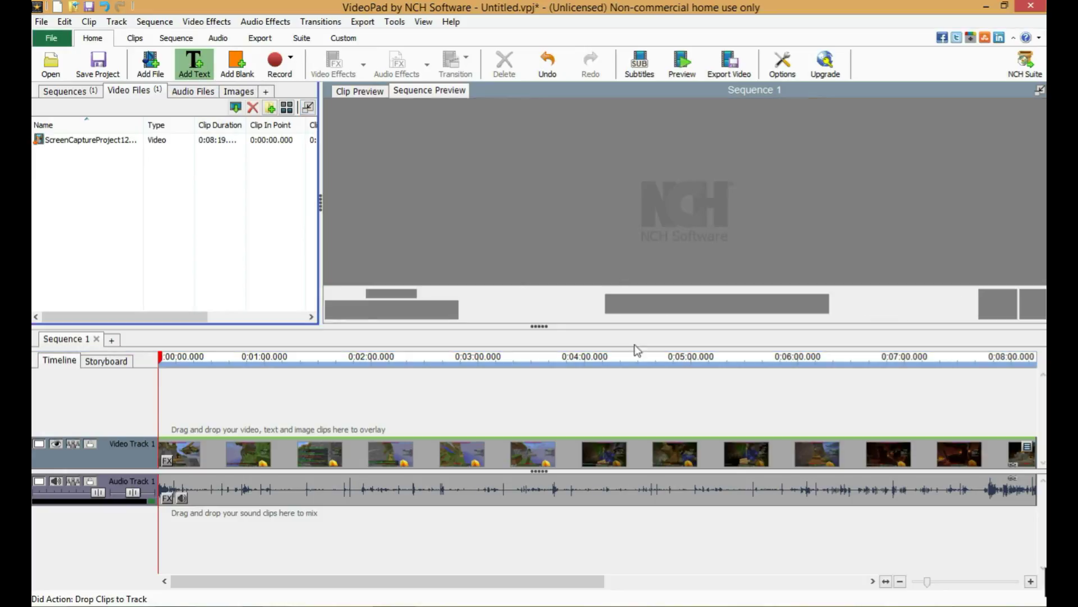
left_click(273, 141)
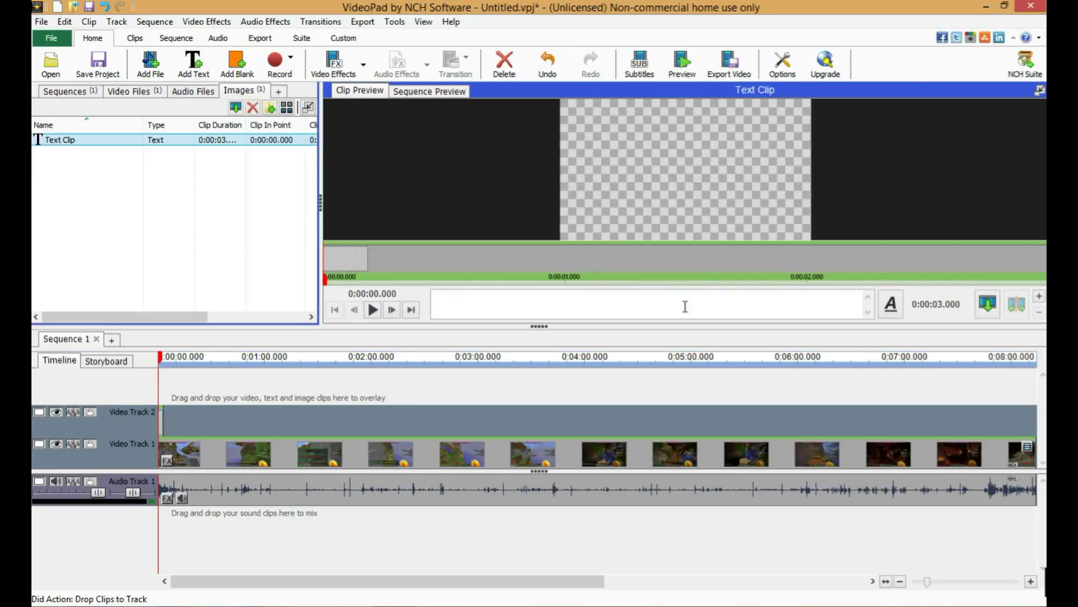
left_click(601, 303)
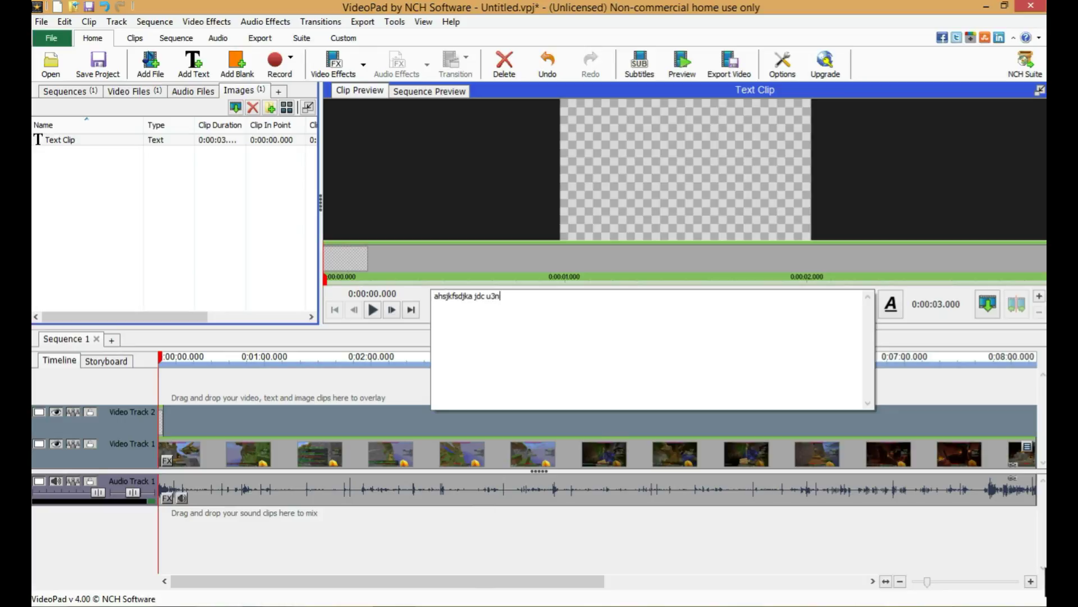
Reduce the text clip's size to 24% in its text attributes
left_click(891, 304)
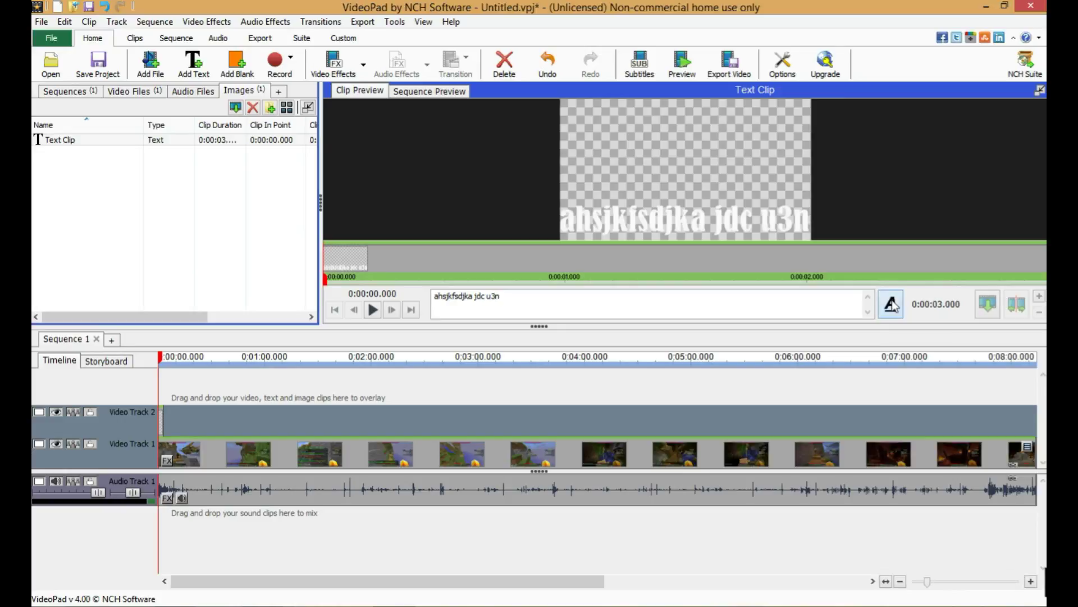
left_click_drag(952, 342, 515, 338)
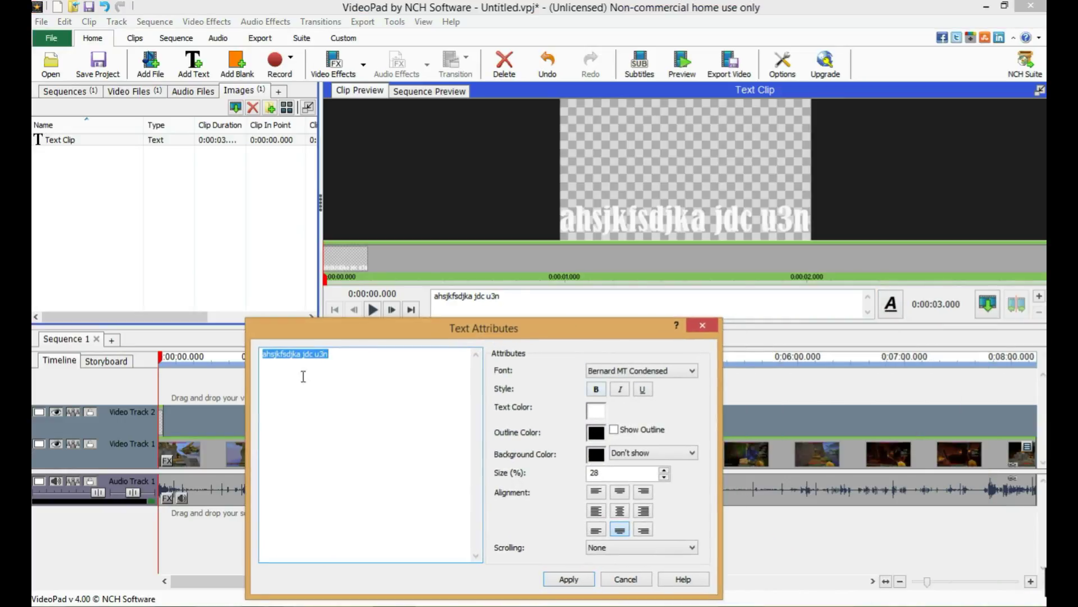
left_click(291, 353)
left_click(663, 476)
left_click(664, 476)
left_click(664, 476)
left_click(664, 476)
Try different fonts on the text clip, ending with Agency FB
left_click(666, 372)
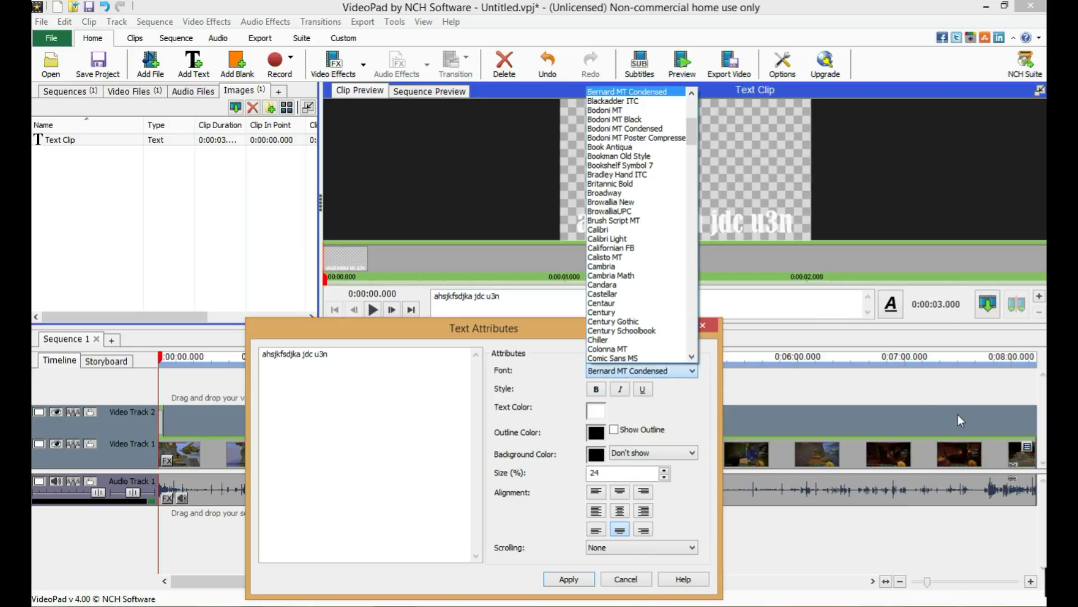
key("Escape")
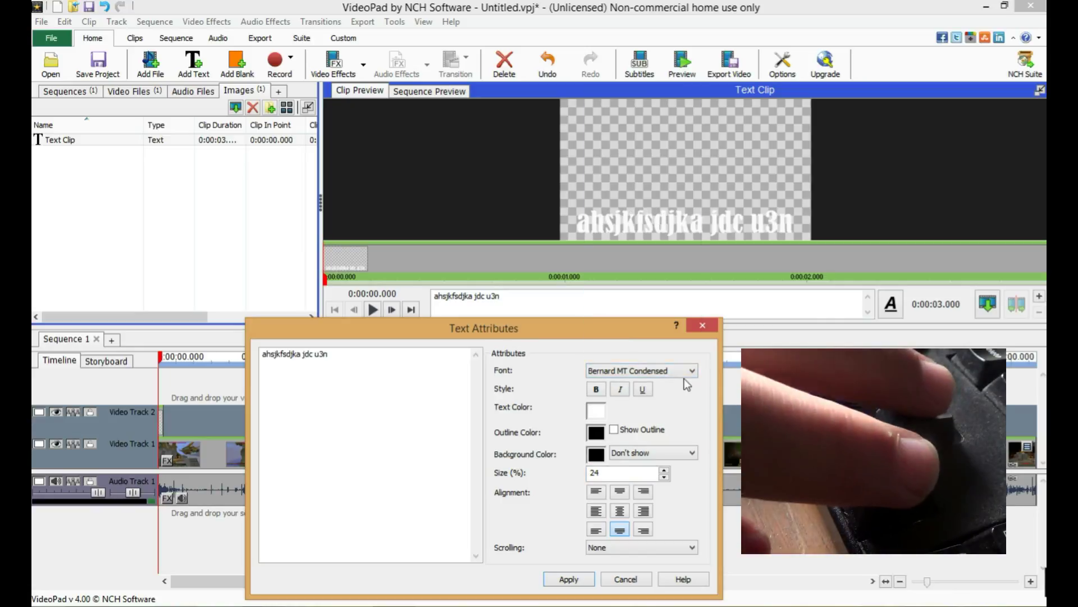
key("Down")
key("Down")
key("Up")
key("Down")
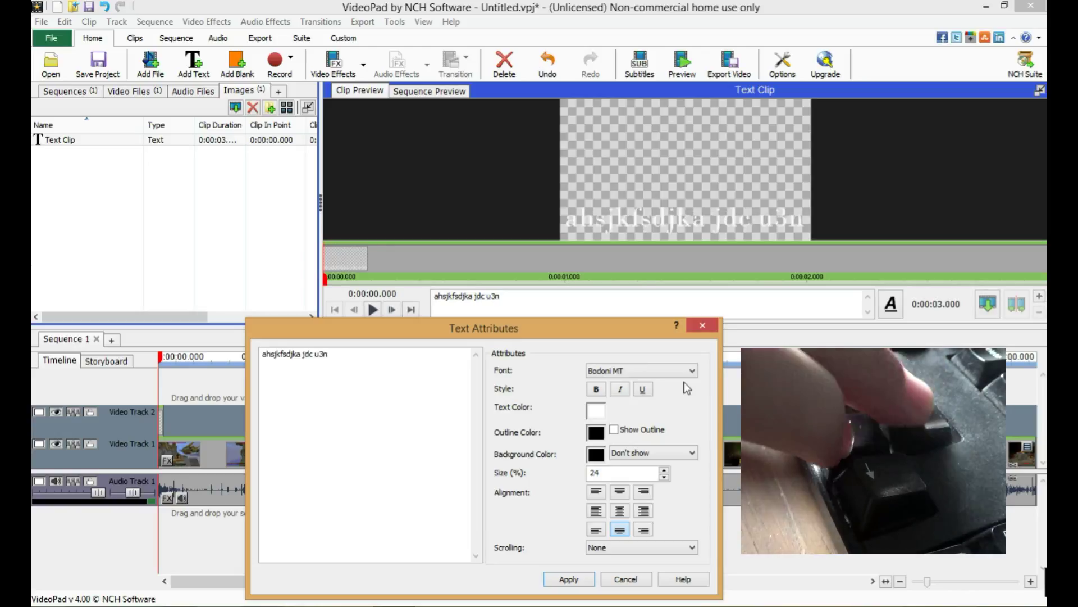
key("Up")
key("Up")
key("Up")
key("Up")
key("Up")
key("Up")
key("Up")
key("Up")
key("Up")
key("Up")
key("Up")
key("Up")
key("Up")
key("Up")
key("Up")
key("Up")
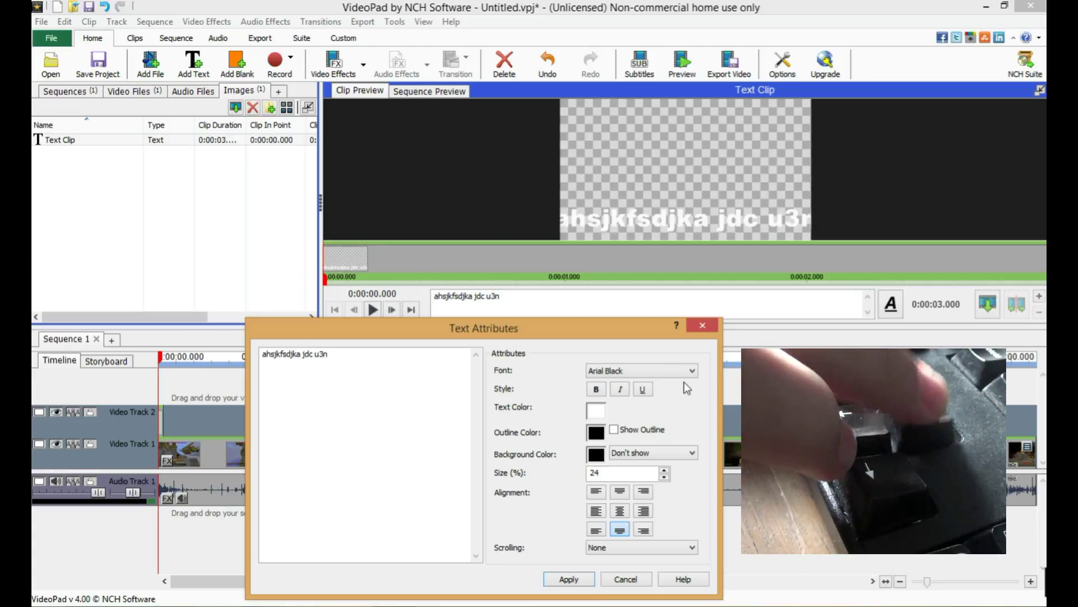
key("Up")
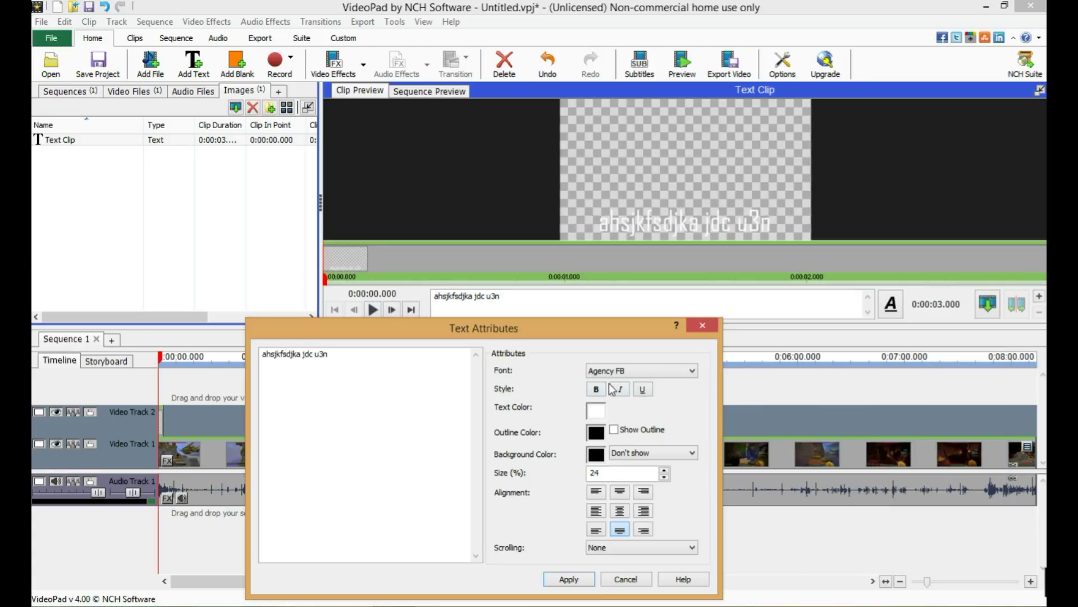
Try an outline and the bold, italic and underline styles on the text, and close the attributes without applying them
left_click(614, 430)
left_click(620, 390)
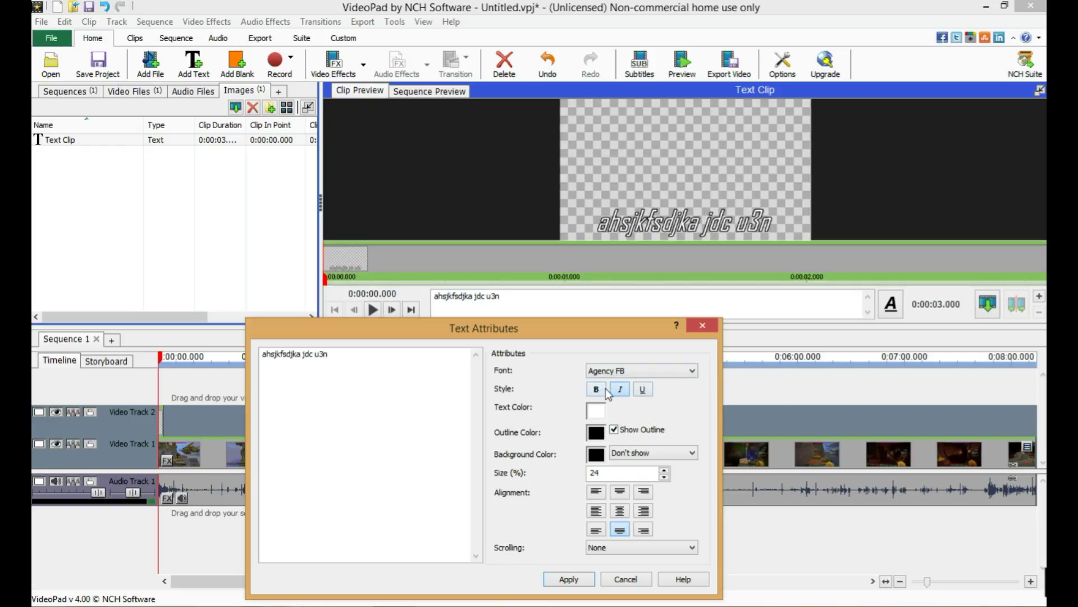
left_click(603, 389)
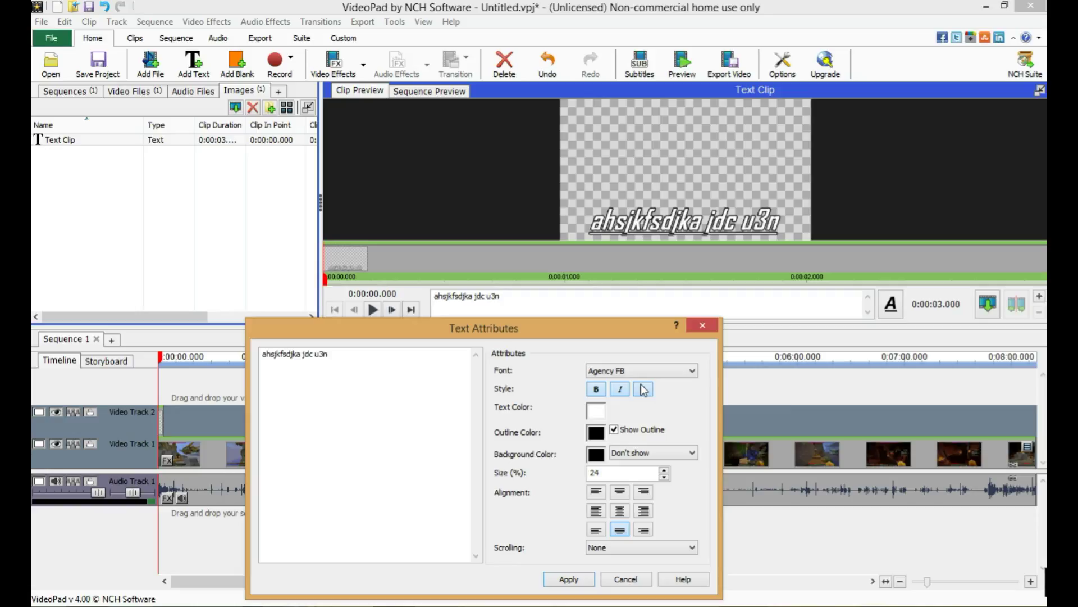
left_click(644, 390)
left_click(621, 390)
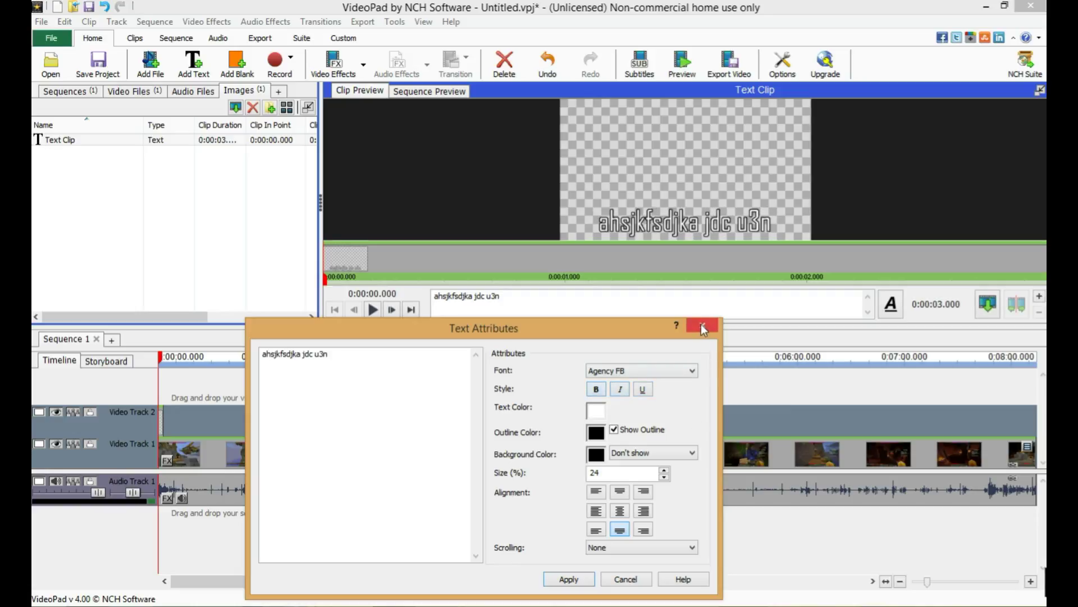
left_click(702, 327)
Delete the text clip from Video Track 2 and from the project's image files
left_click(164, 417)
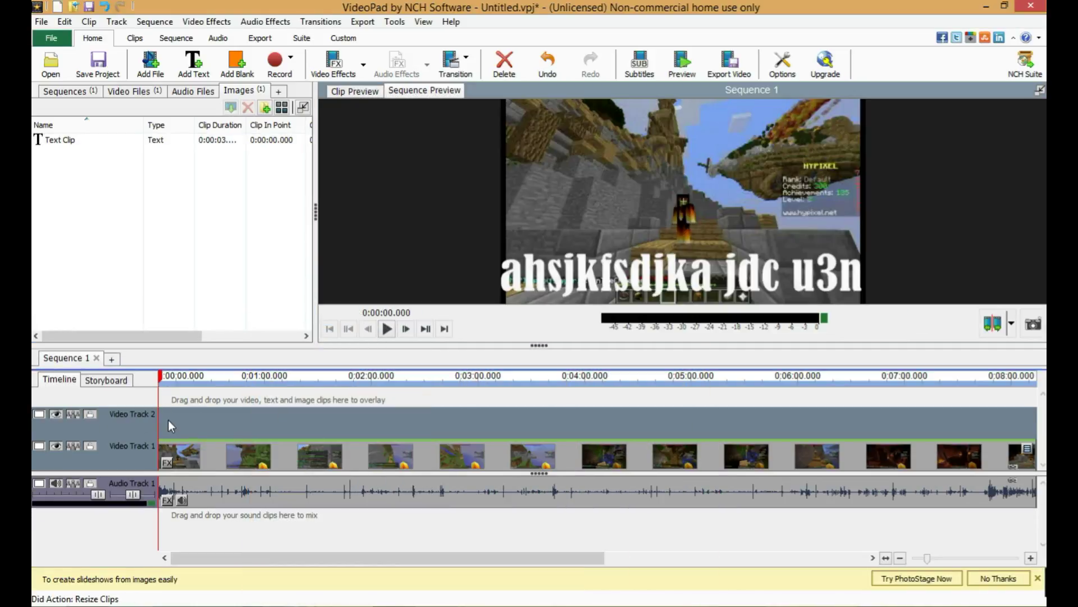
key("Delete")
left_click(170, 139)
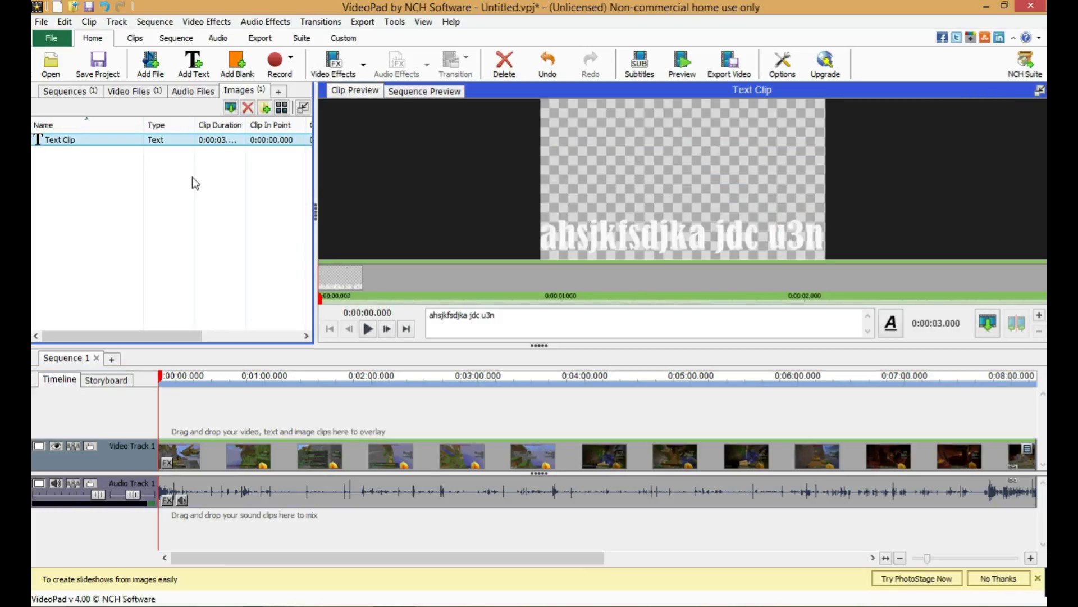
key("Delete")
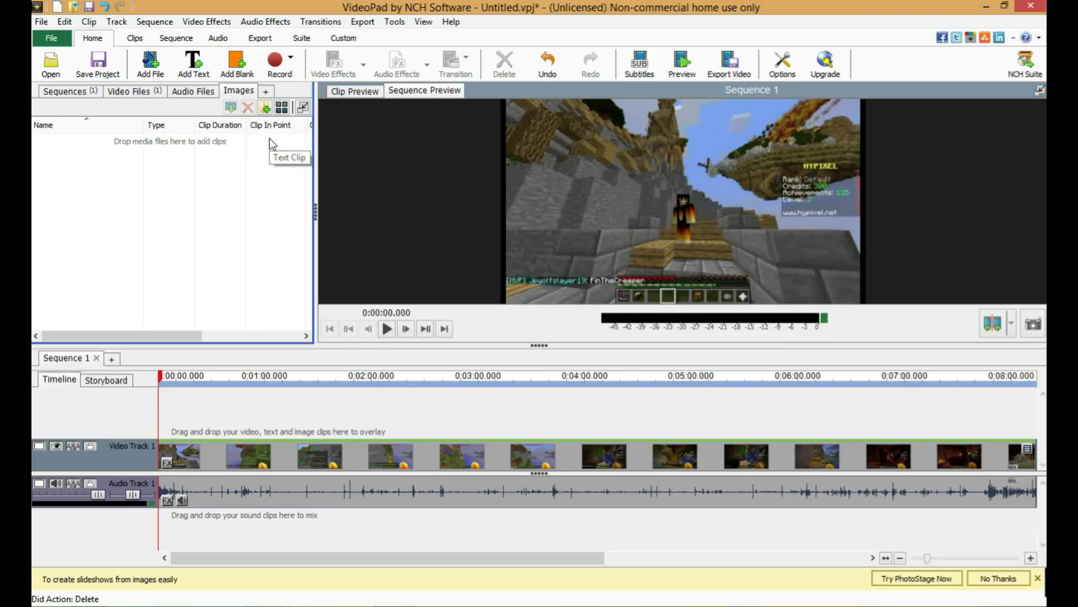
Import the Sheep image from the Programs (D:) drive, displaying the drive's files as icons
left_click(163, 57)
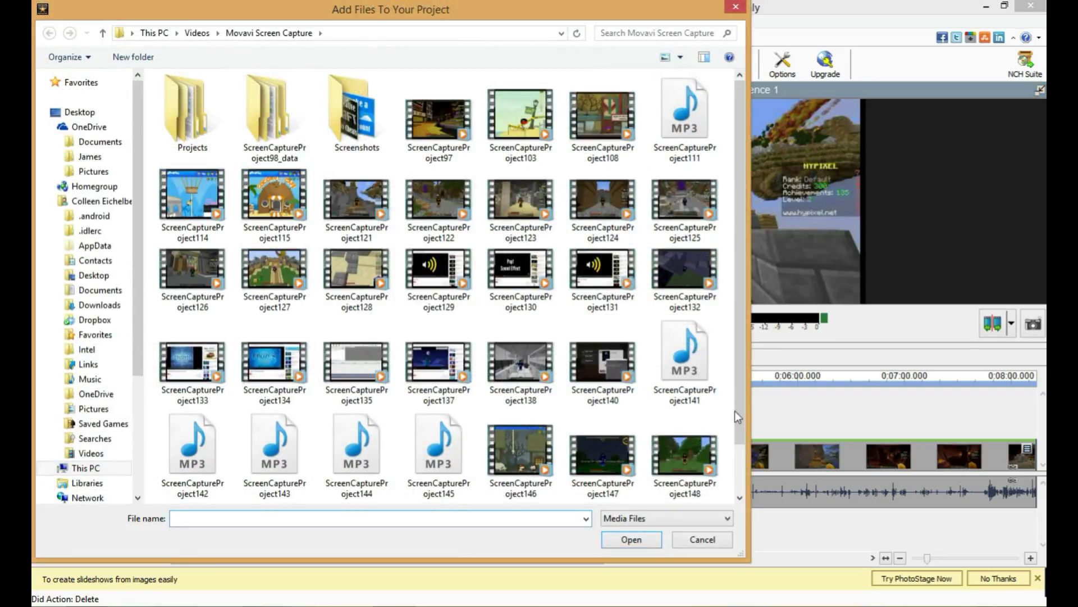
left_click(85, 468)
double_click(265, 254)
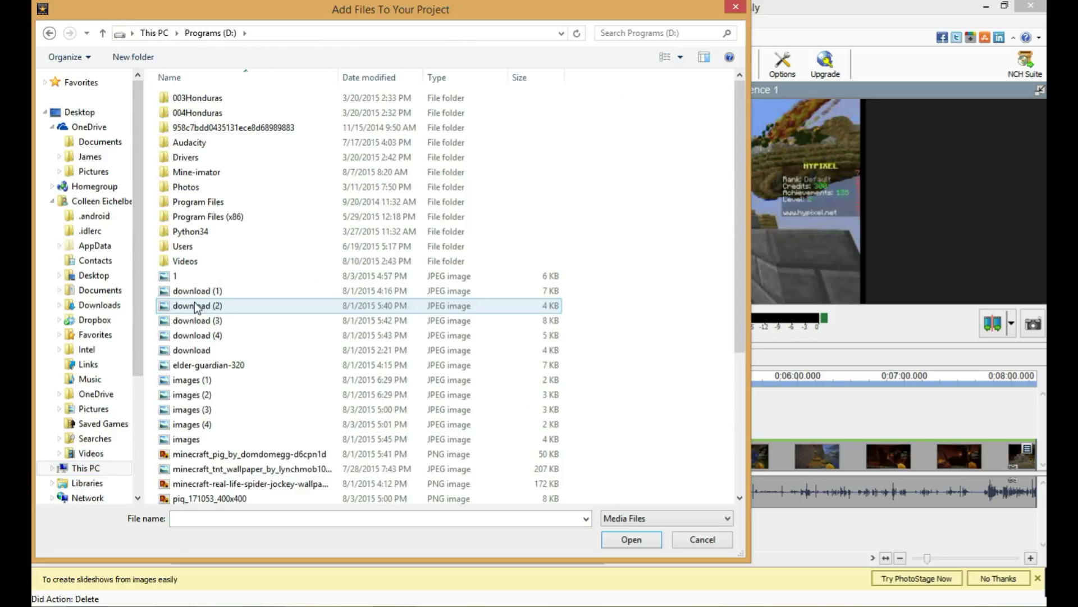
scroll(252, 264, "down", 5)
scroll(252, 200, "up", 5)
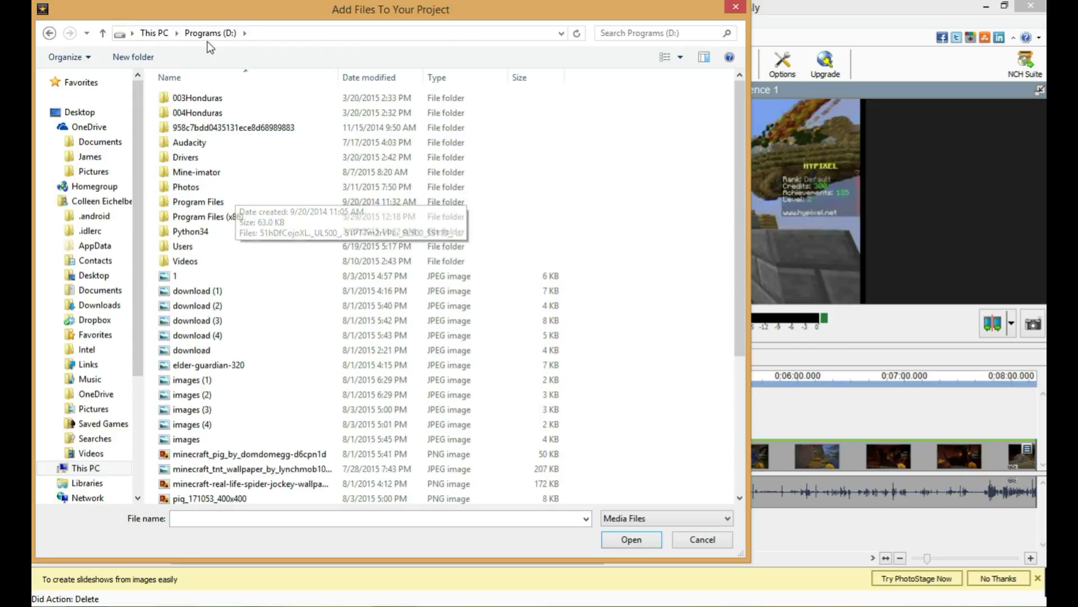
left_click(680, 57)
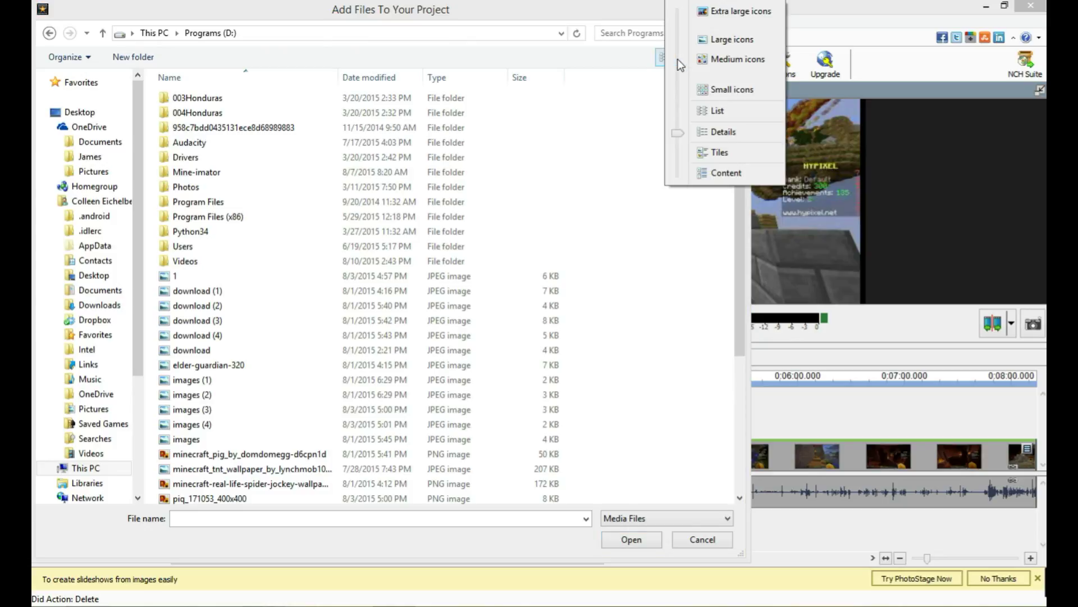
left_click(735, 39)
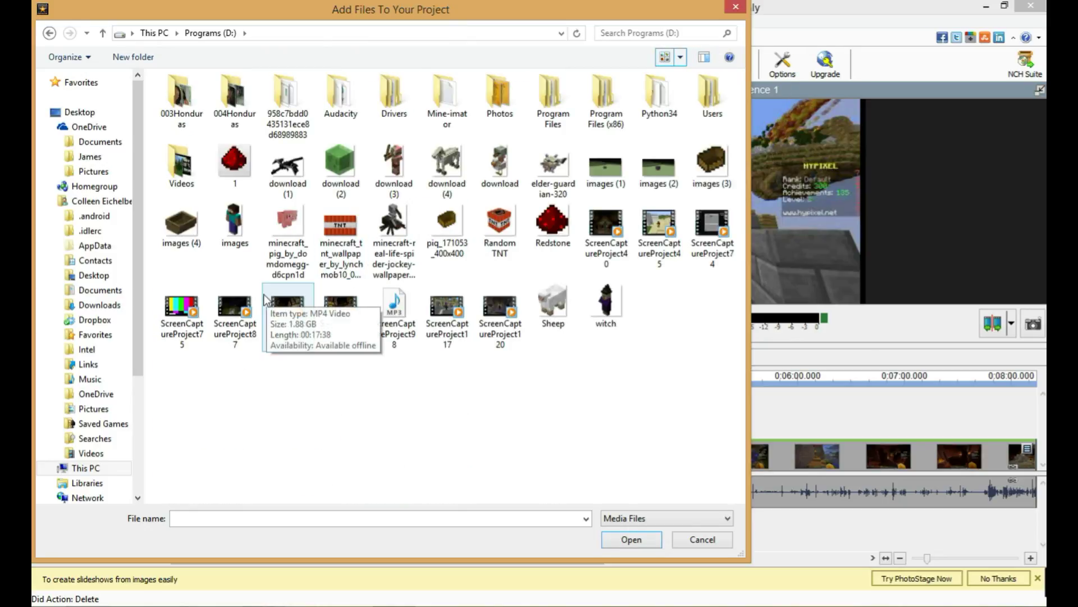
left_click(553, 303)
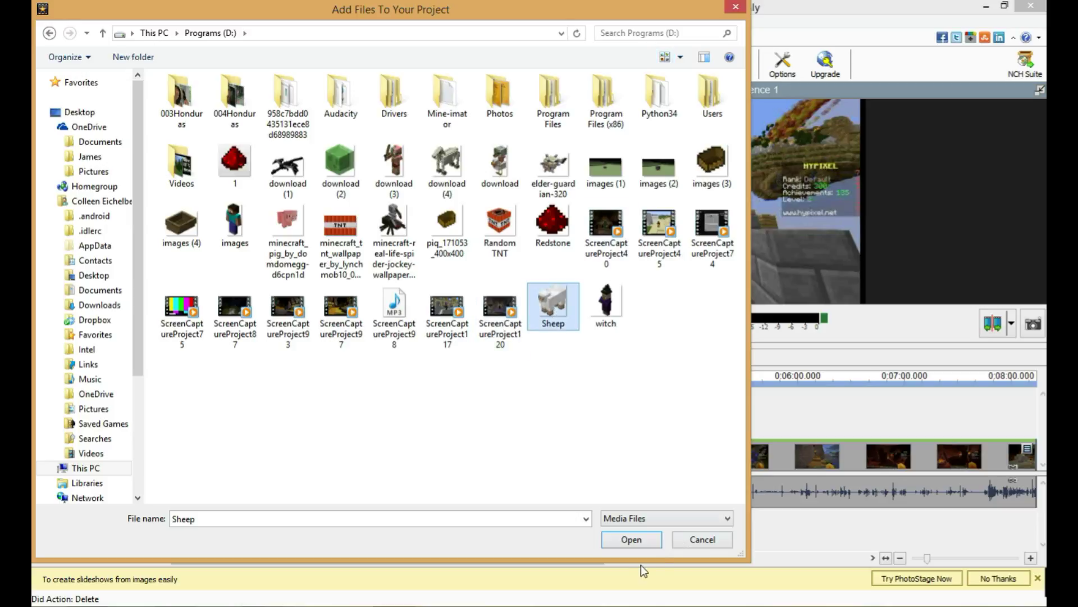
left_click(631, 540)
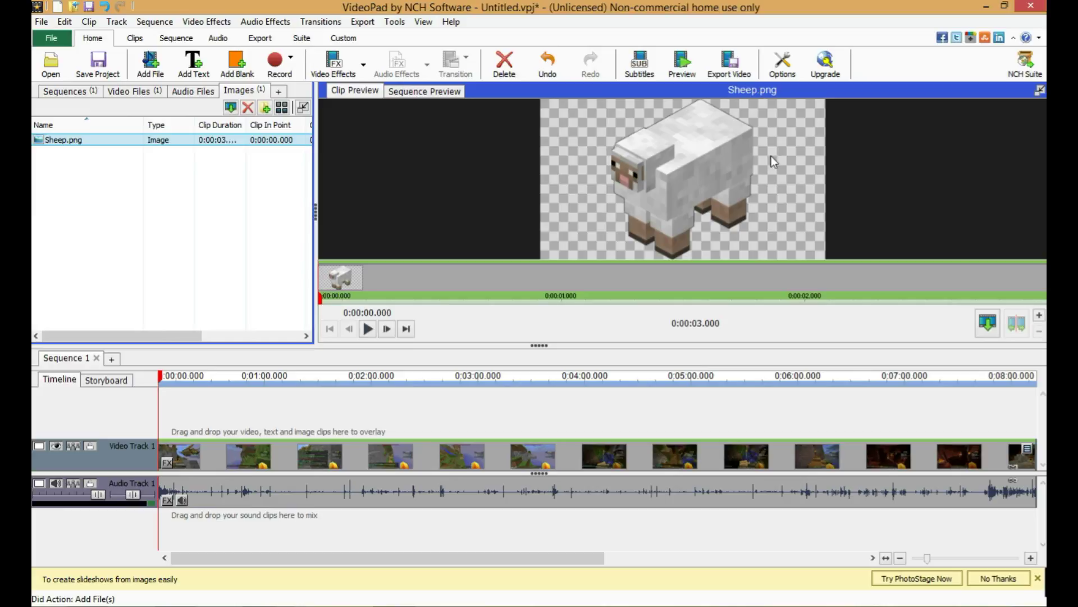
Overlay Sheep.png above the main video at about 0:00:32 and preview the sequence around it, ending at 0:00:30.668
left_click_drag(180, 139, 214, 410)
left_click(217, 376)
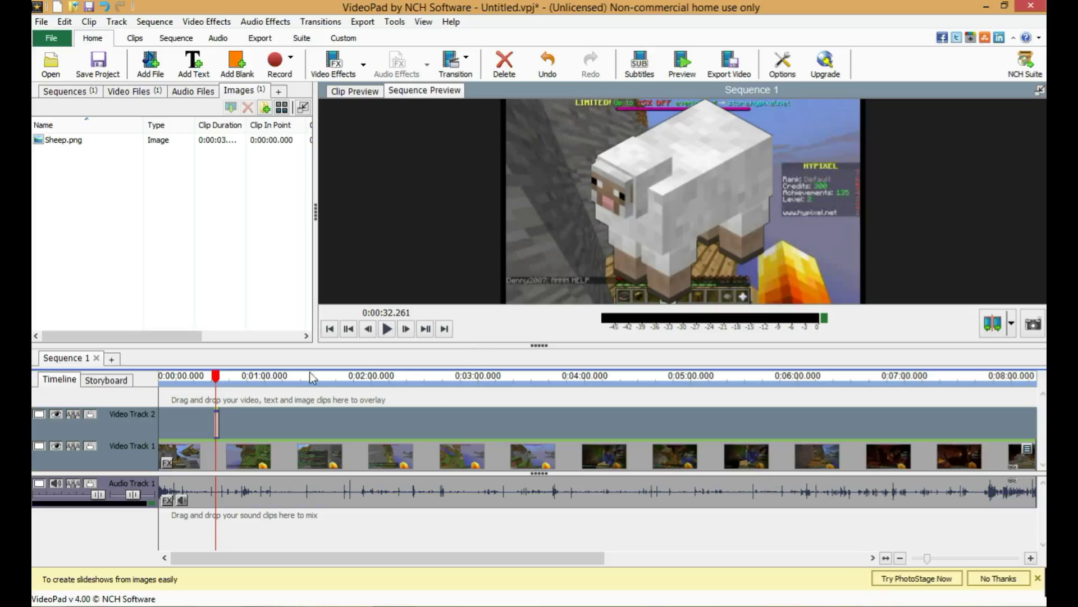
left_click(218, 385)
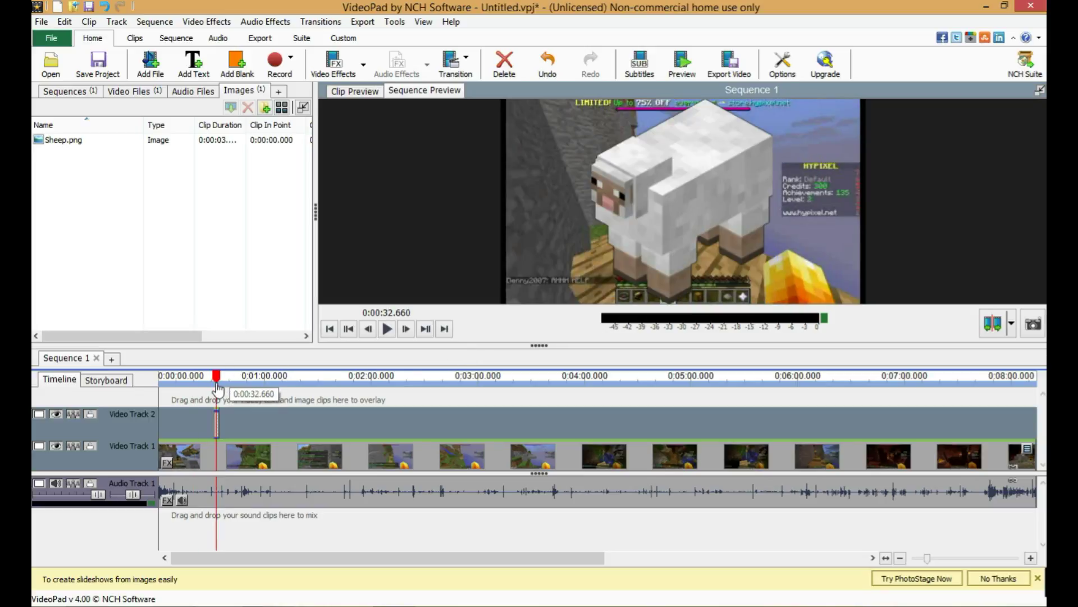
left_click(213, 385)
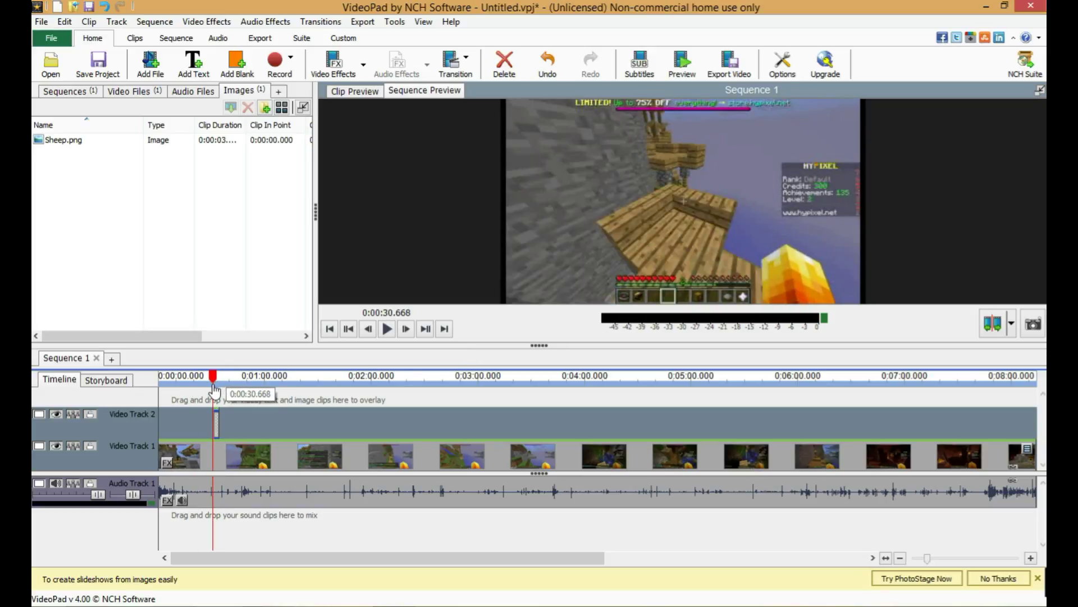
Import the minecraft-real-life-spider-jockey-wallpaper image from the Programs (D:) drive
left_click(164, 71)
left_click(401, 233)
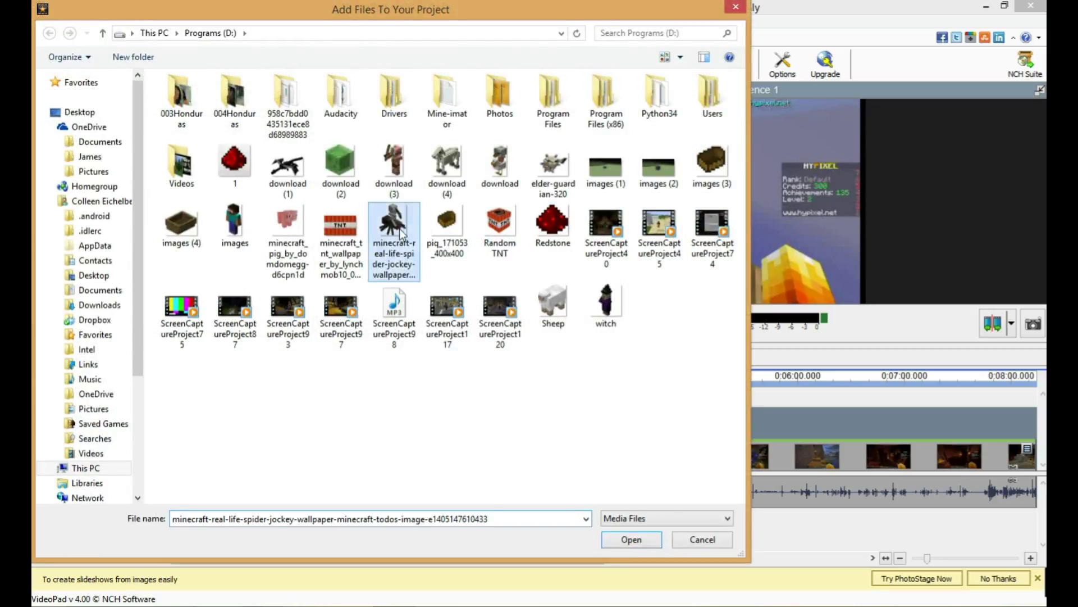
left_click(615, 544)
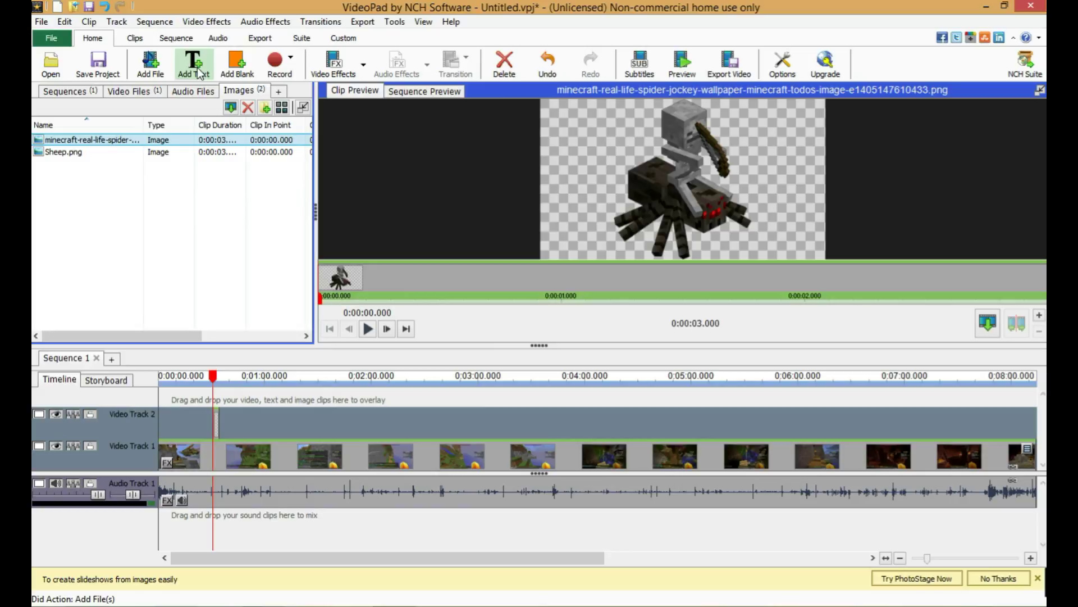
Import the images.jpg picture of the Minecraft character from the Programs (D:) drive
left_click(151, 63)
left_click(243, 230)
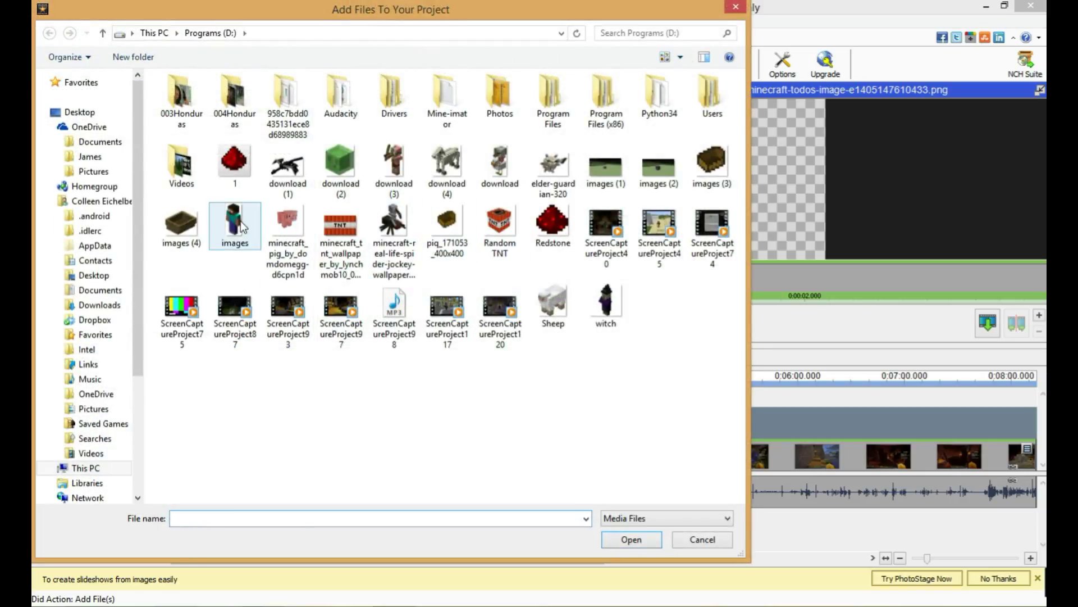
left_click(614, 543)
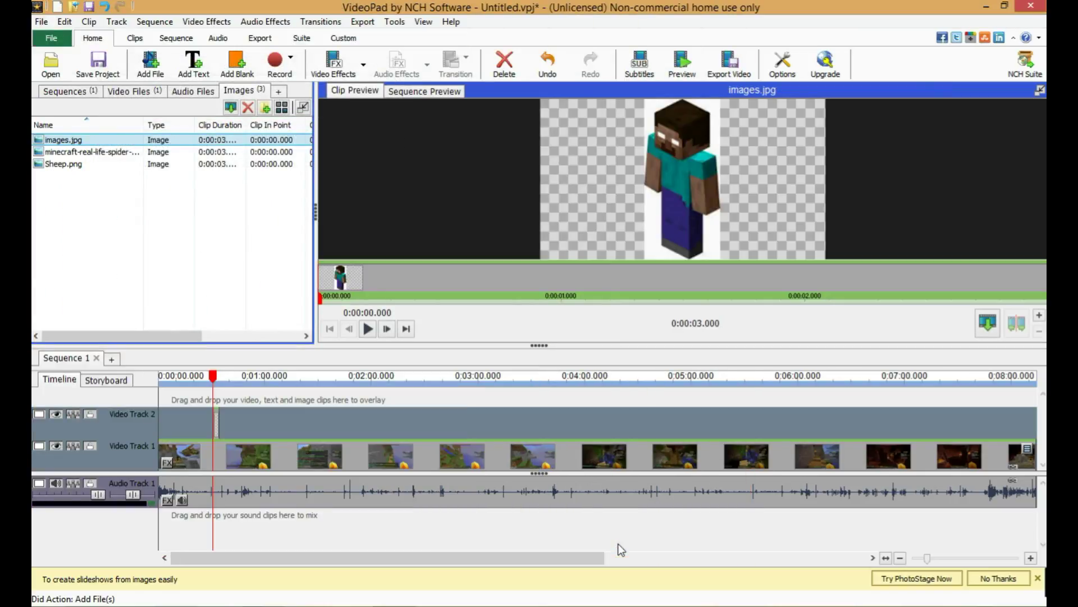
Overlay images.jpg above the main video at about 0:01:20 and preview the sequence at 0:01:20.852
left_click_drag(205, 152, 299, 403)
left_click(304, 387)
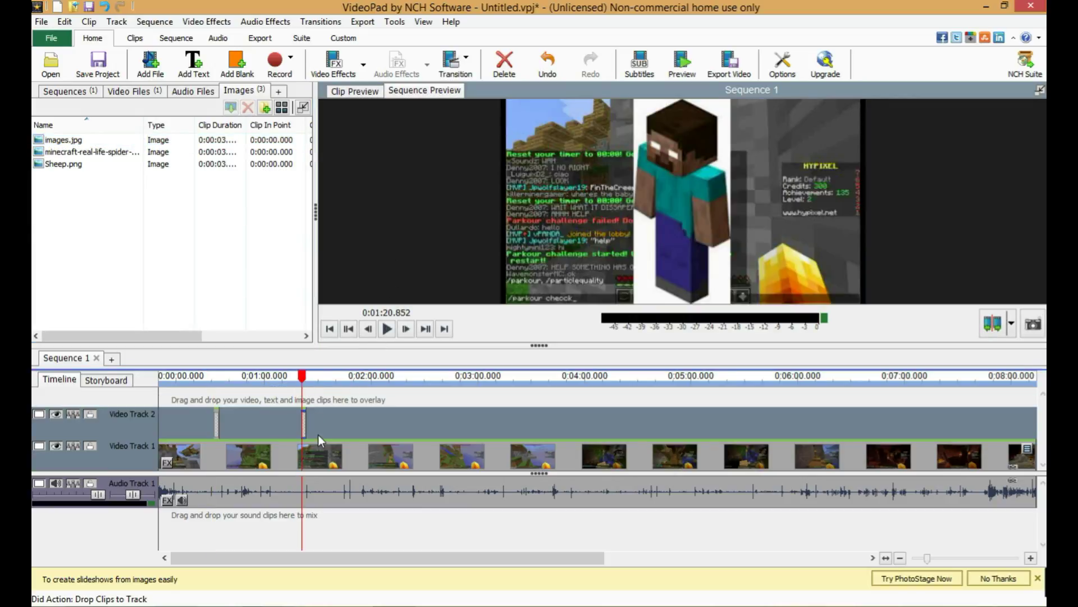
left_click_drag(304, 416, 302, 415)
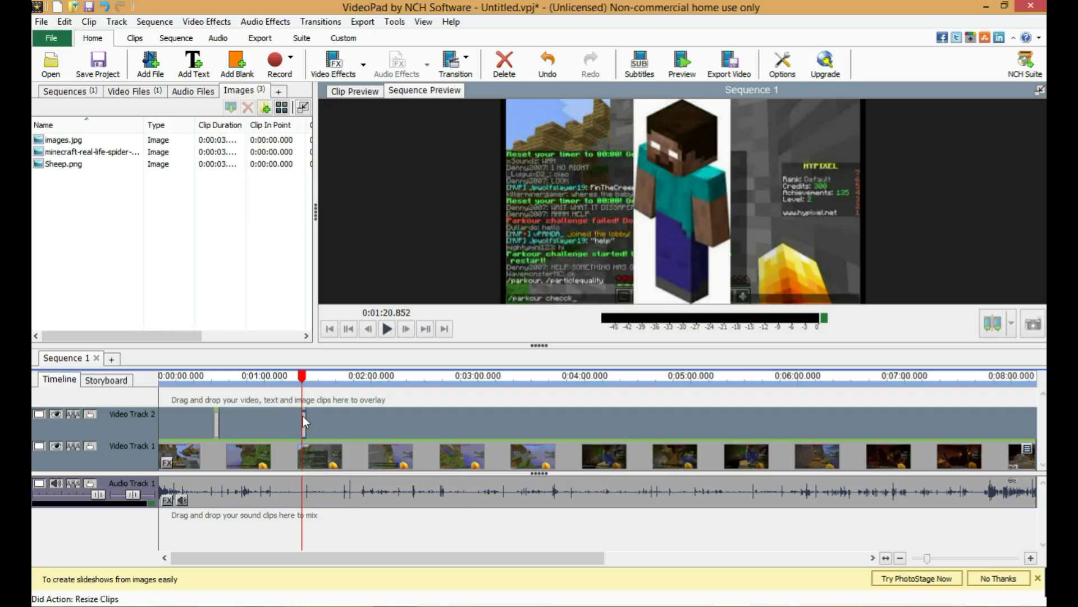
Delete both overlaid image clips from Video Track 2 and move the playhead back to about 0:00:09.5
key("Delete")
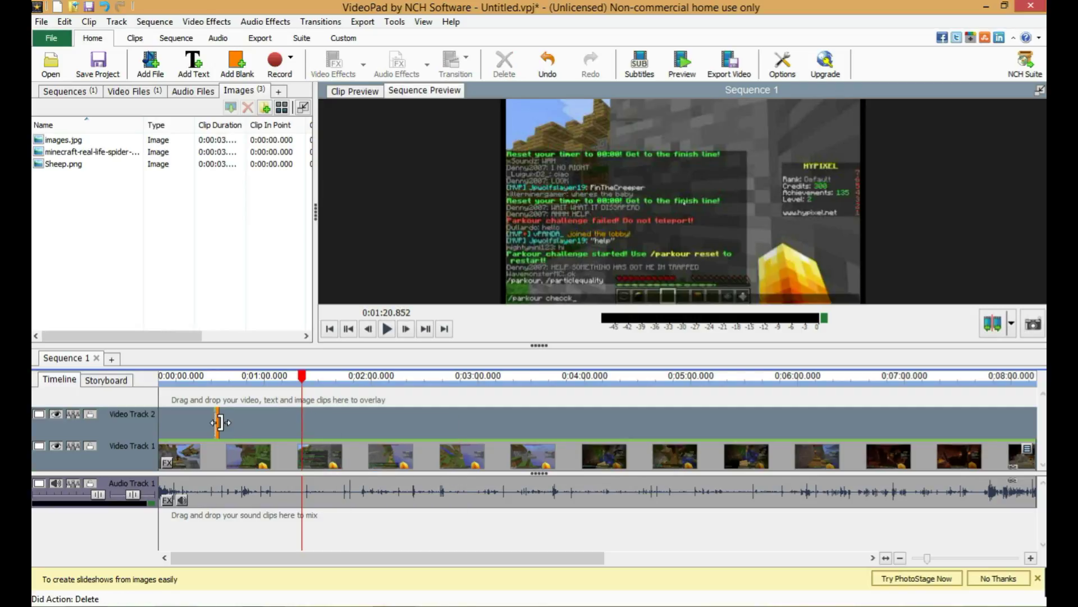
left_click_drag(304, 379, 177, 391)
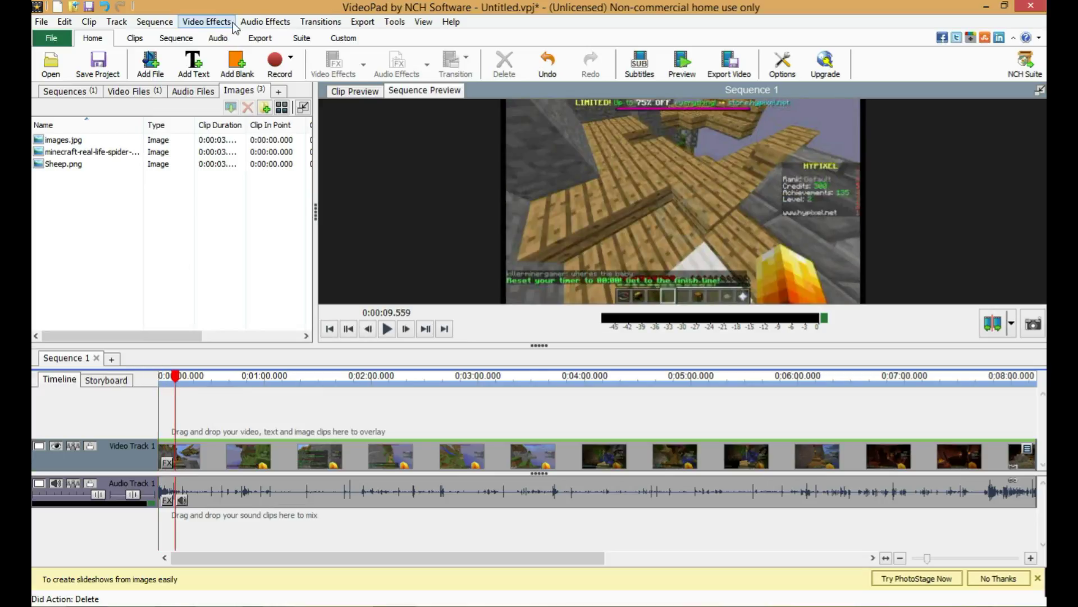
Import the music audio file from the user's Music folder into the project
left_click(160, 60)
left_click(88, 455)
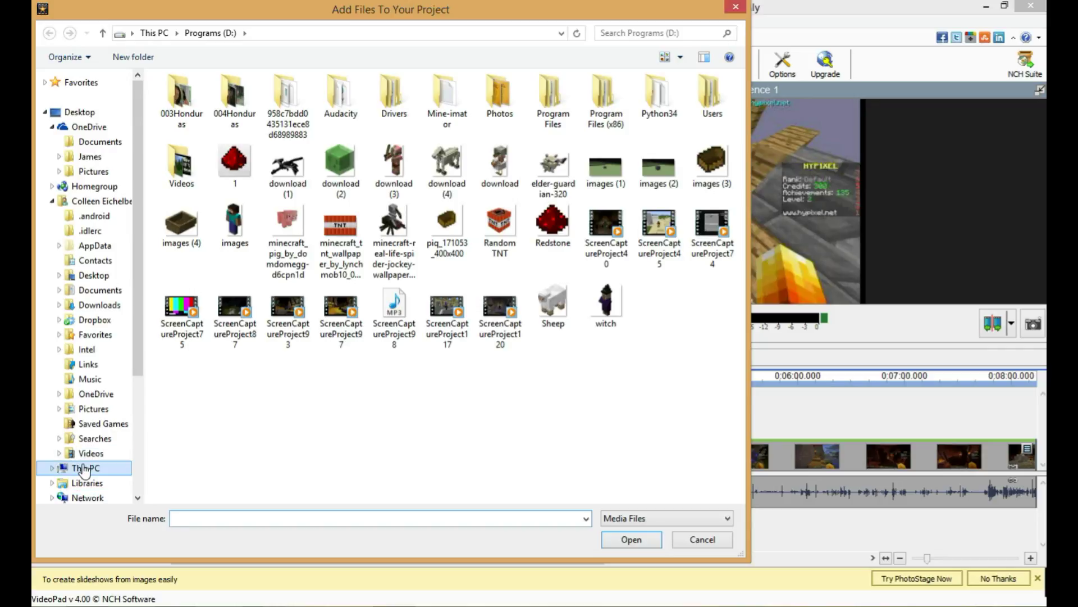
left_click(90, 378)
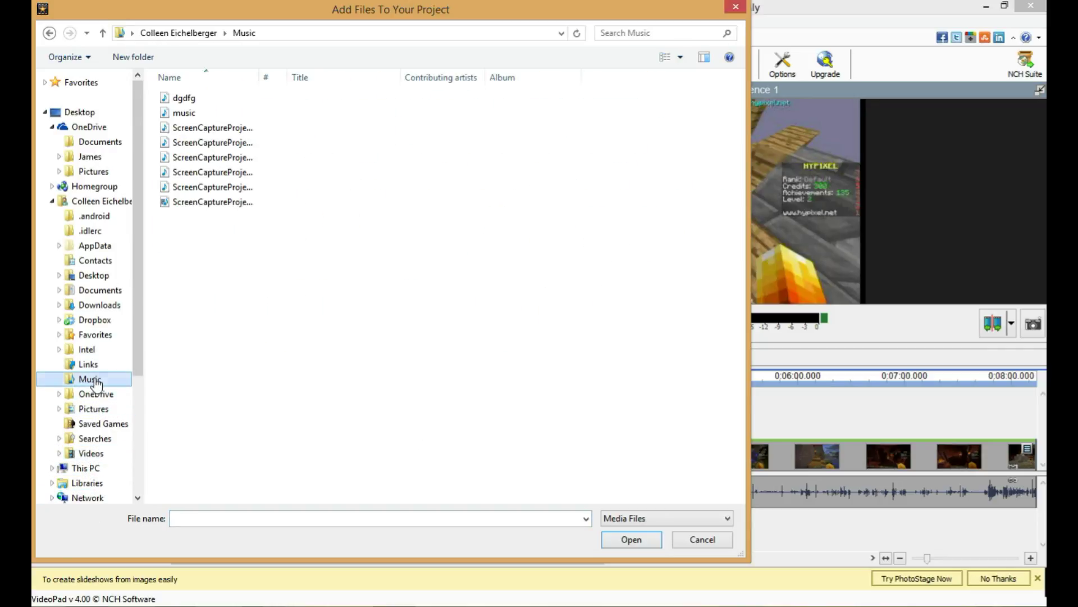
left_click(204, 113)
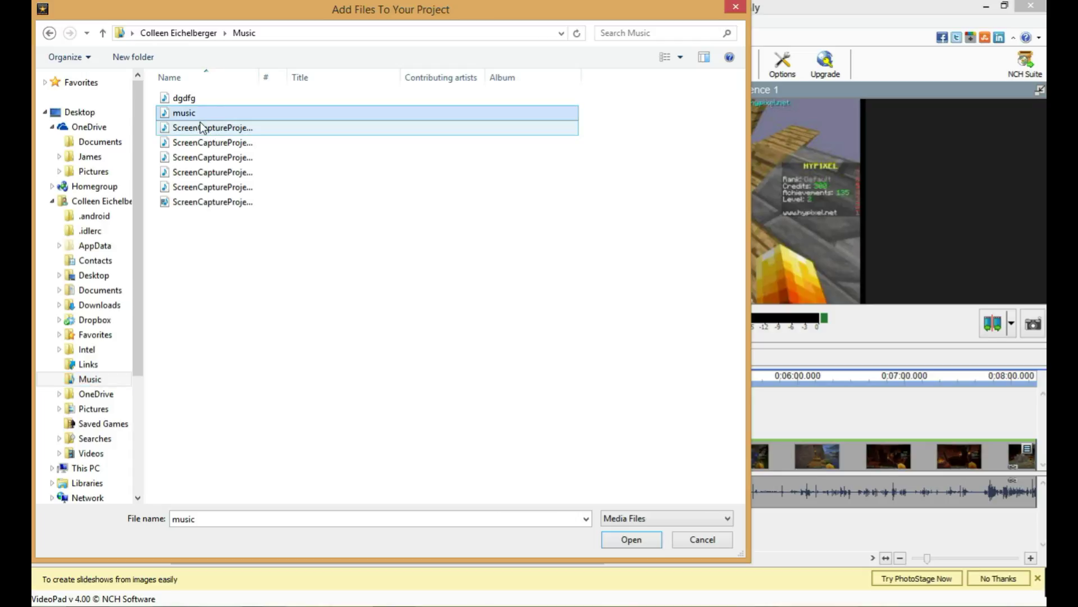
left_click(632, 541)
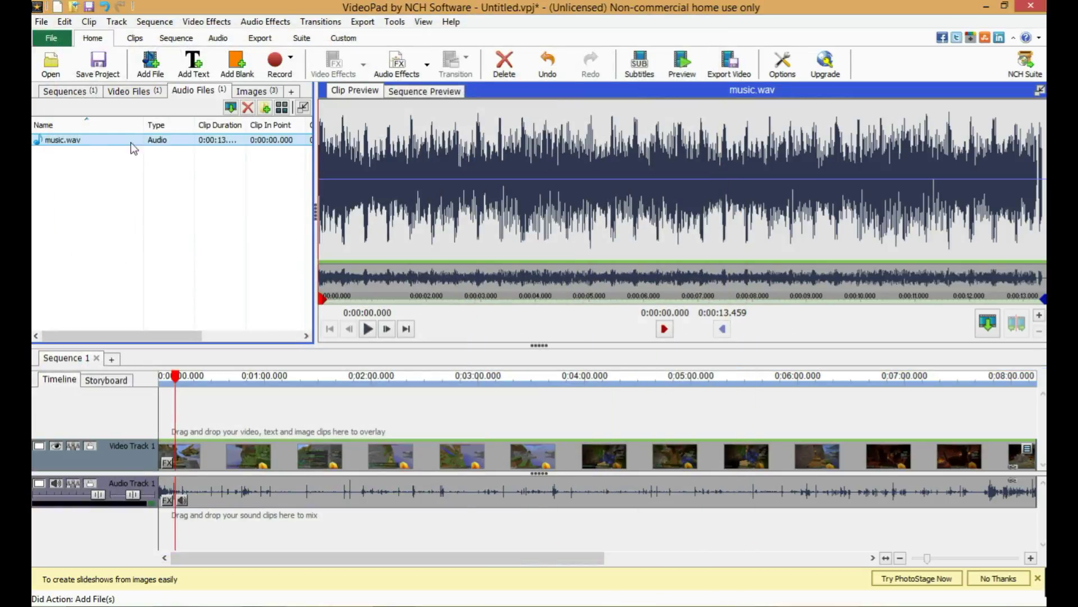
Place music.wav at the start of Audio Track 1, ahead of the main clip, and play back its opening seconds
left_click_drag(178, 139, 150, 493)
left_click_drag(178, 380, 169, 379)
left_click(387, 328)
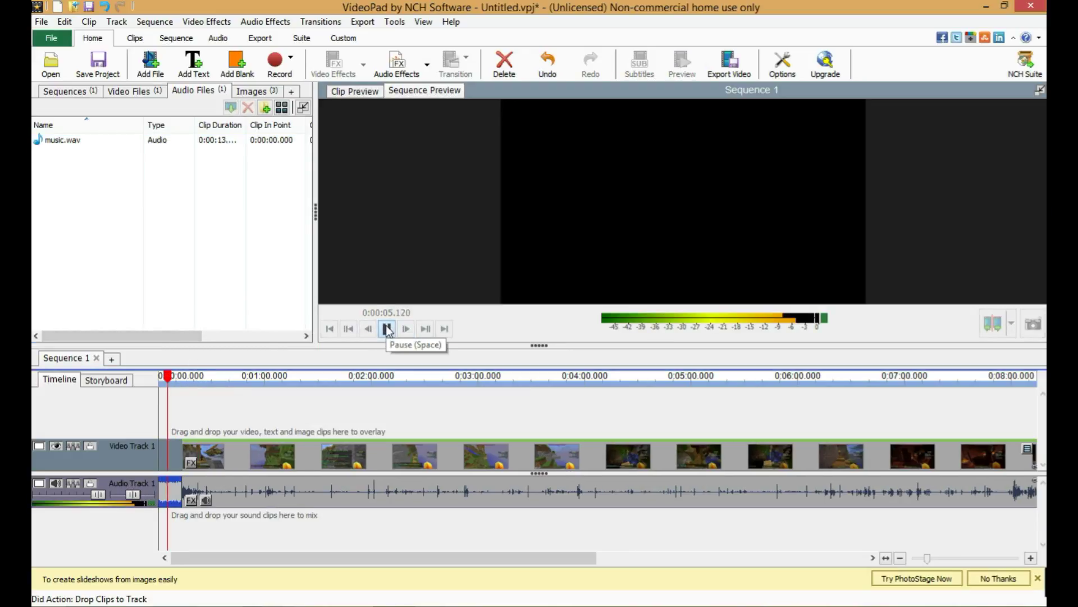
left_click(387, 329)
Try adding a text clip above the video at 0:01:12.090, and undo both its placement and its creation
left_click_drag(166, 386, 285, 379)
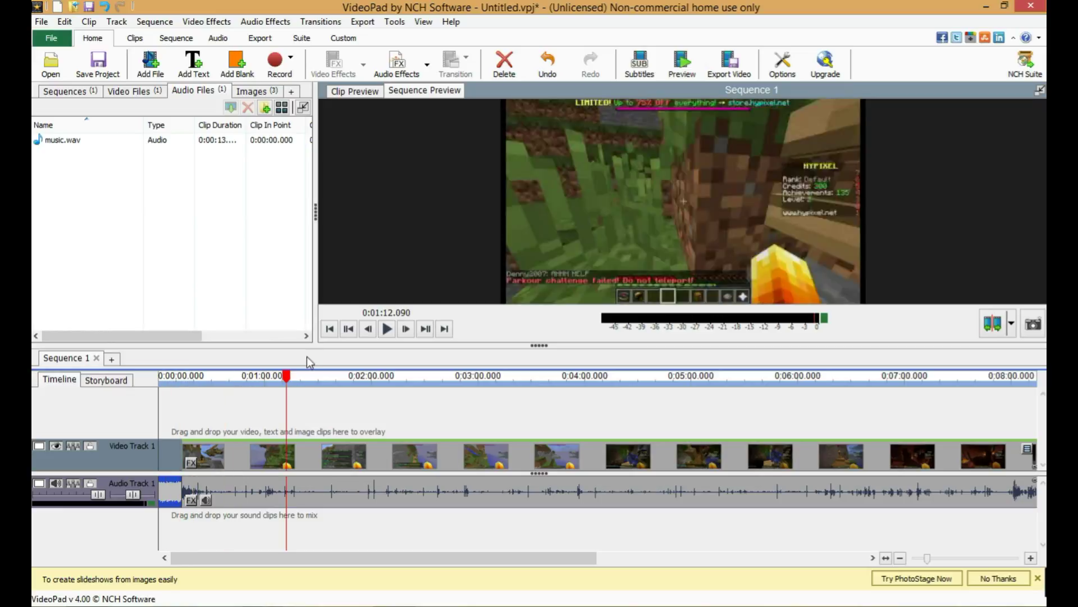
left_click(193, 66)
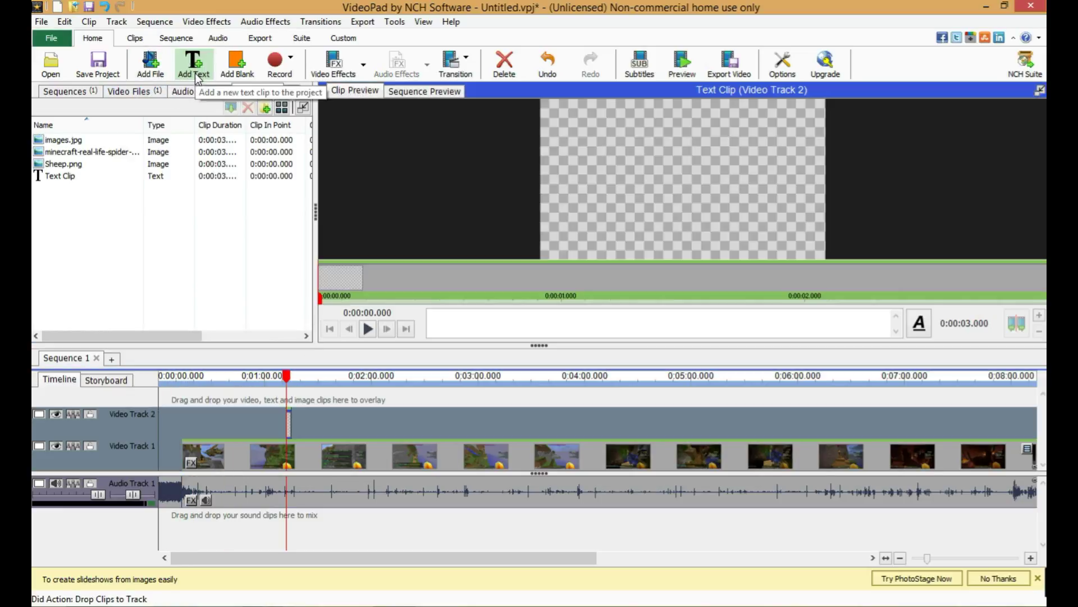
left_click(562, 66)
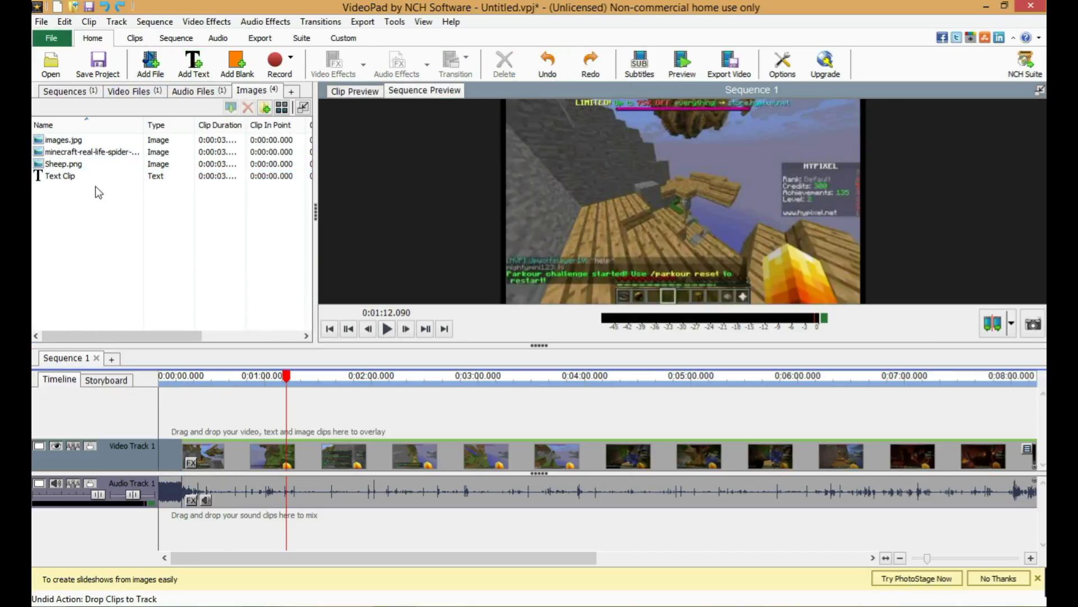
left_click(556, 58)
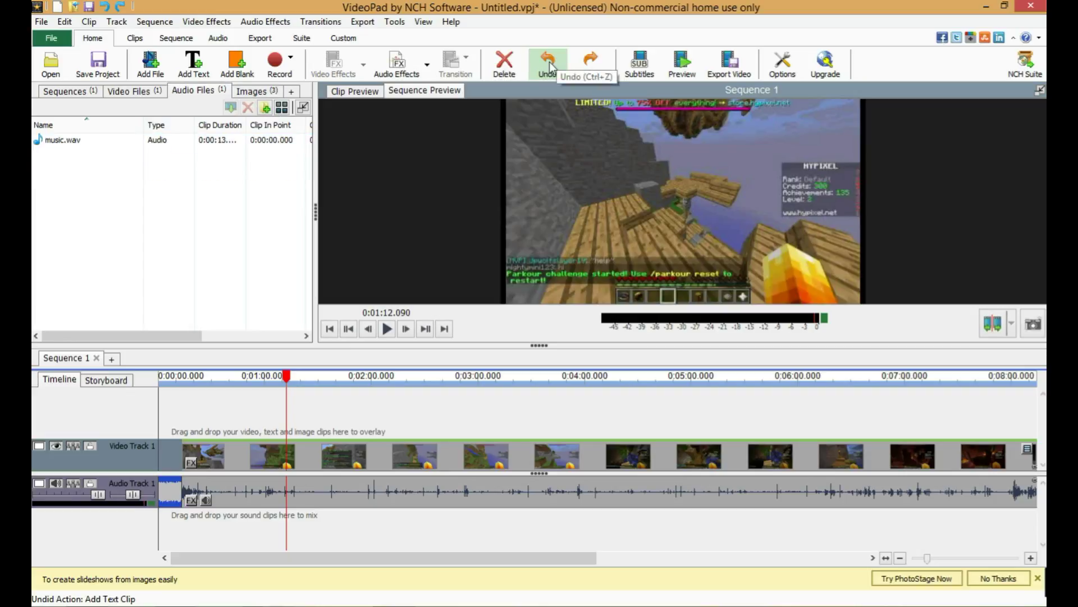
Show the project's image files and preview the minecraft-real-life-spider-jockey-wallpaper image
left_click(251, 91)
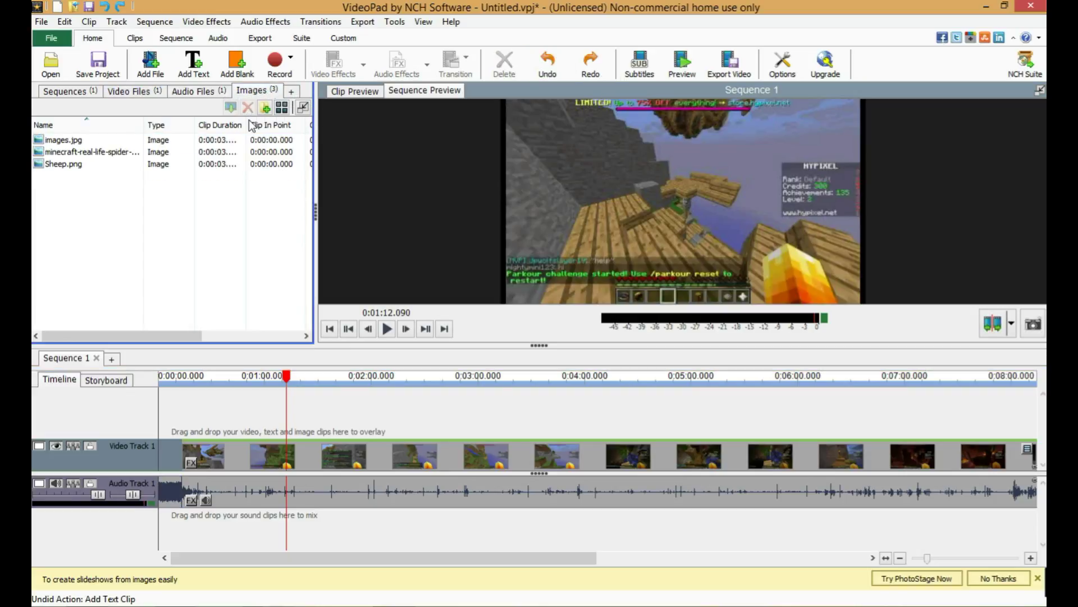
left_click(113, 140)
left_click_drag(113, 141, 173, 150)
left_click(173, 150)
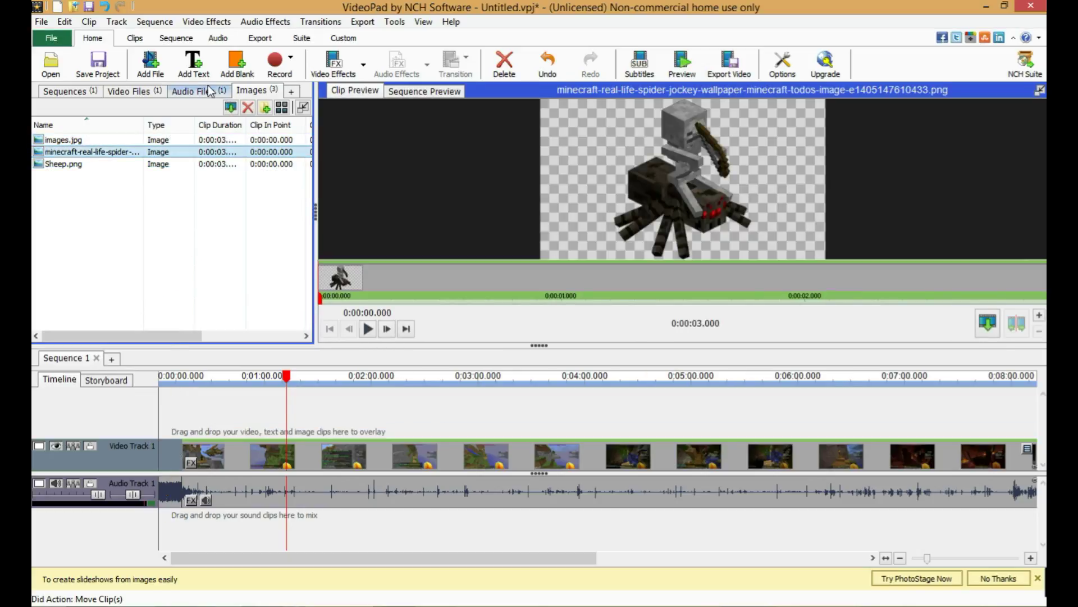
Add a blank clip with a gradient color and set the gradient's top stop to dark teal
left_click(237, 62)
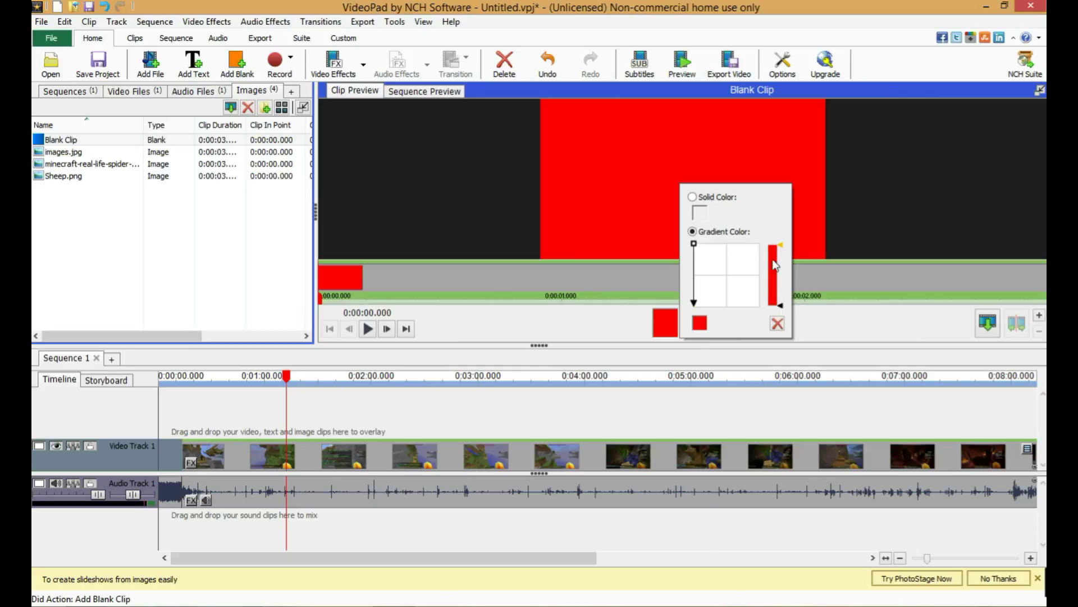
left_click(699, 323)
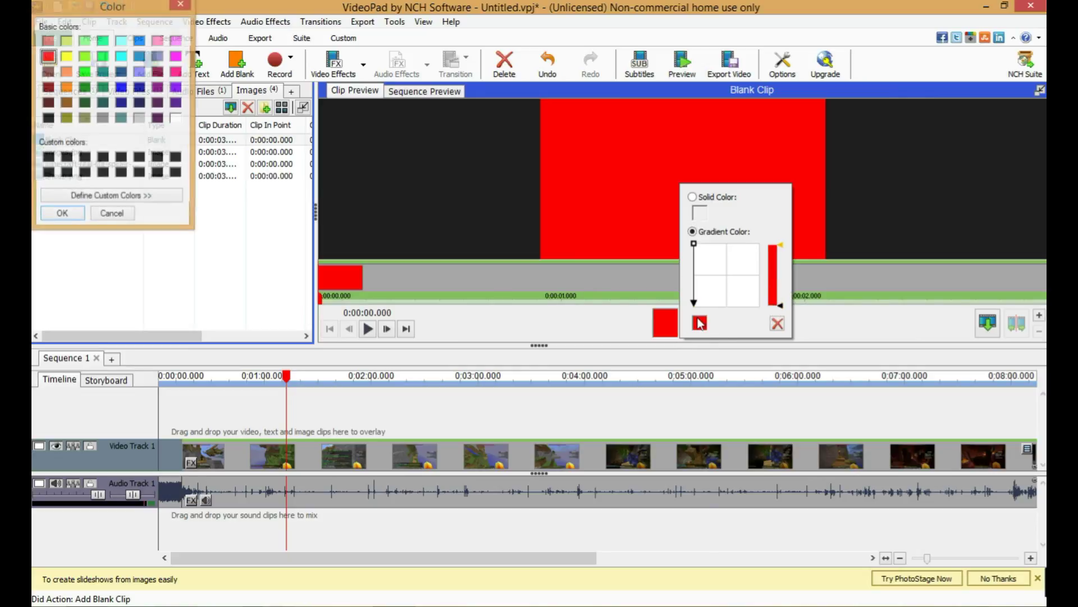
left_click(103, 102)
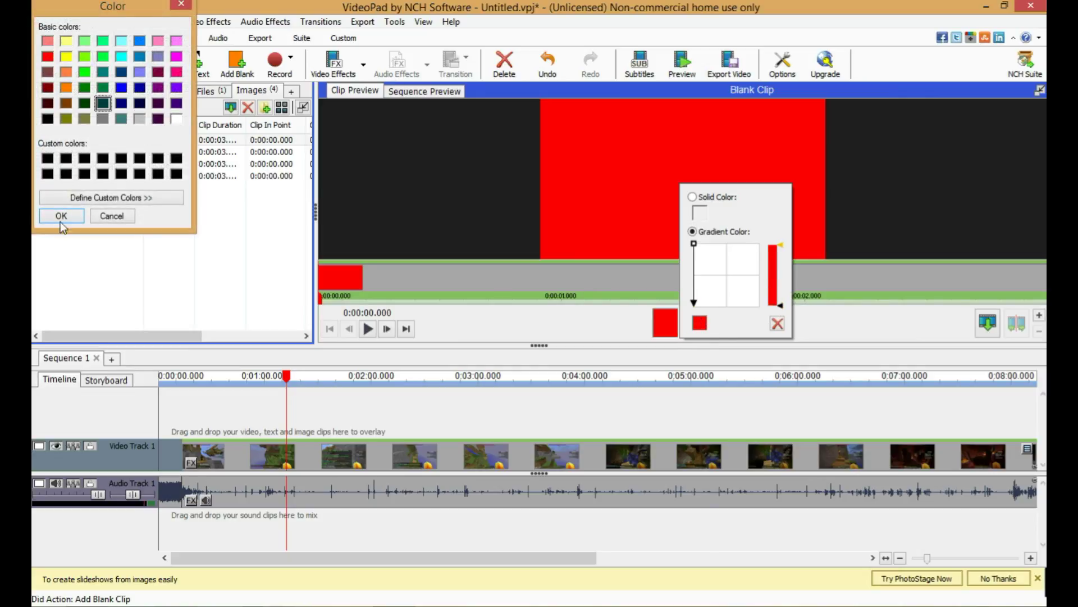
left_click(61, 215)
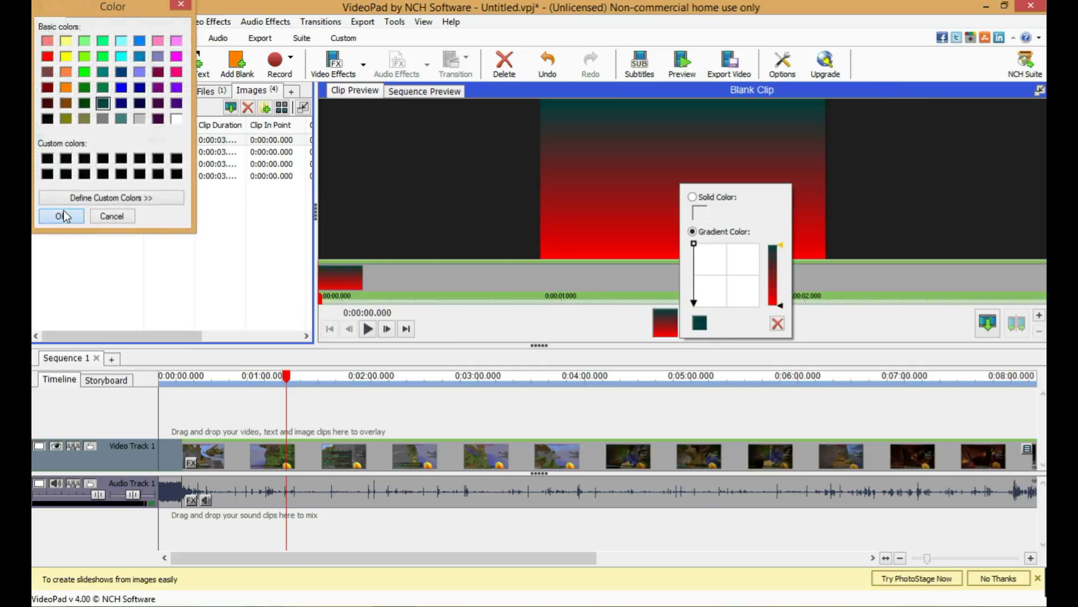
Add a stop near the middle of the blank clip's gradient and color it dark purple
left_click(777, 281)
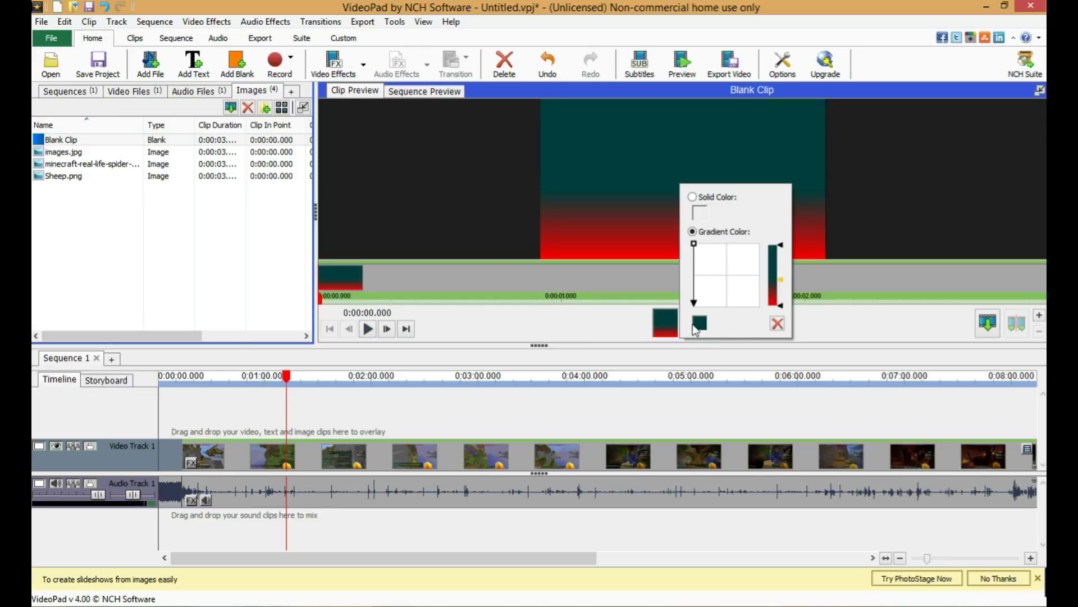
left_click(698, 324)
left_click(158, 119)
left_click(50, 215)
Add a stop just above the bottom of the blank clip's gradient and color it magenta
left_click(775, 301)
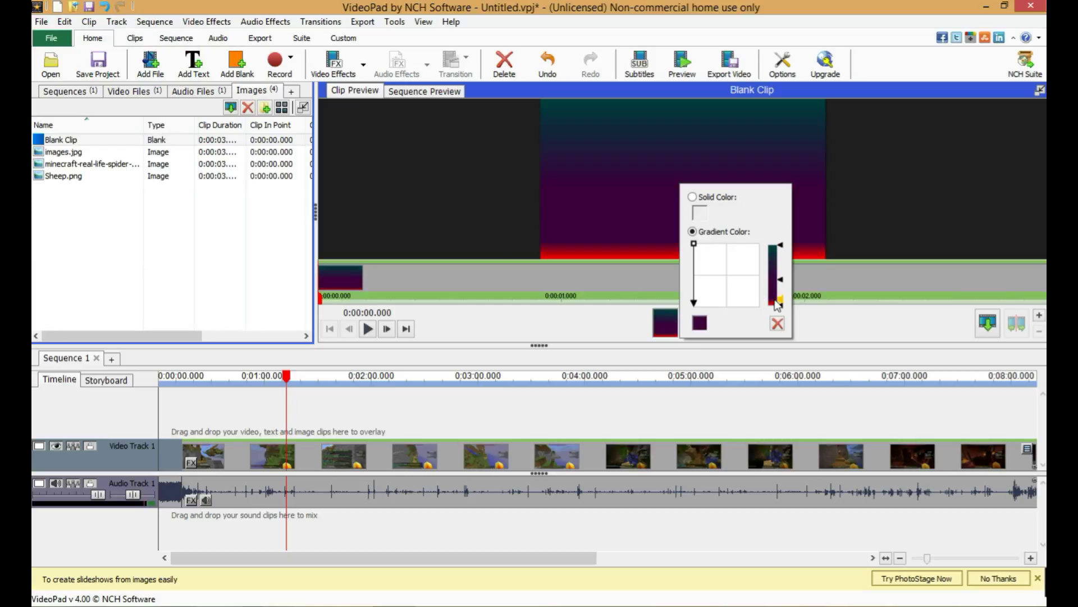
left_click(700, 325)
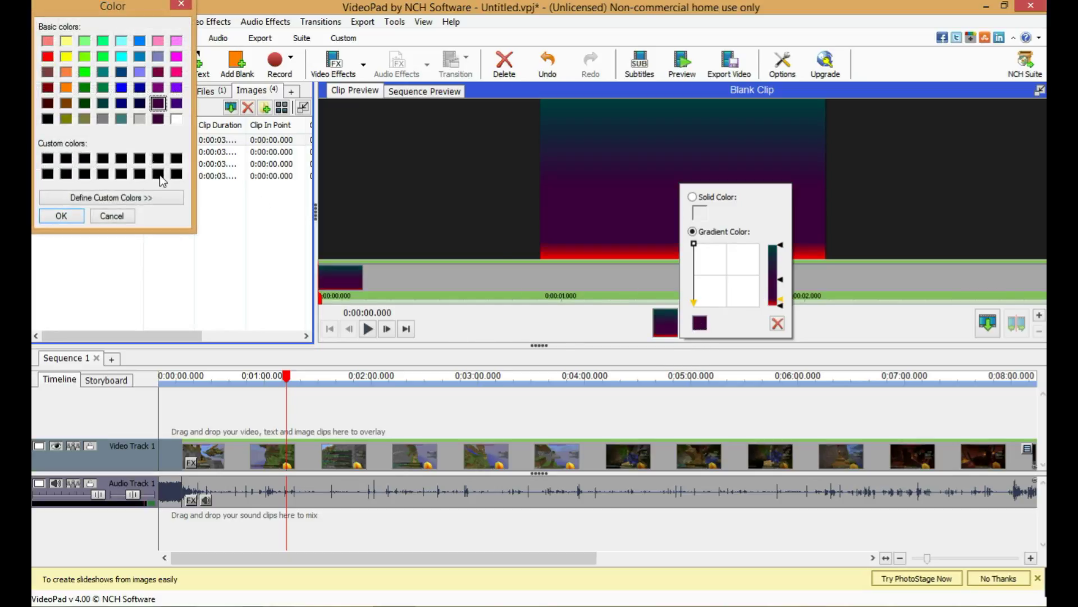
left_click(160, 120)
left_click(176, 57)
left_click(61, 216)
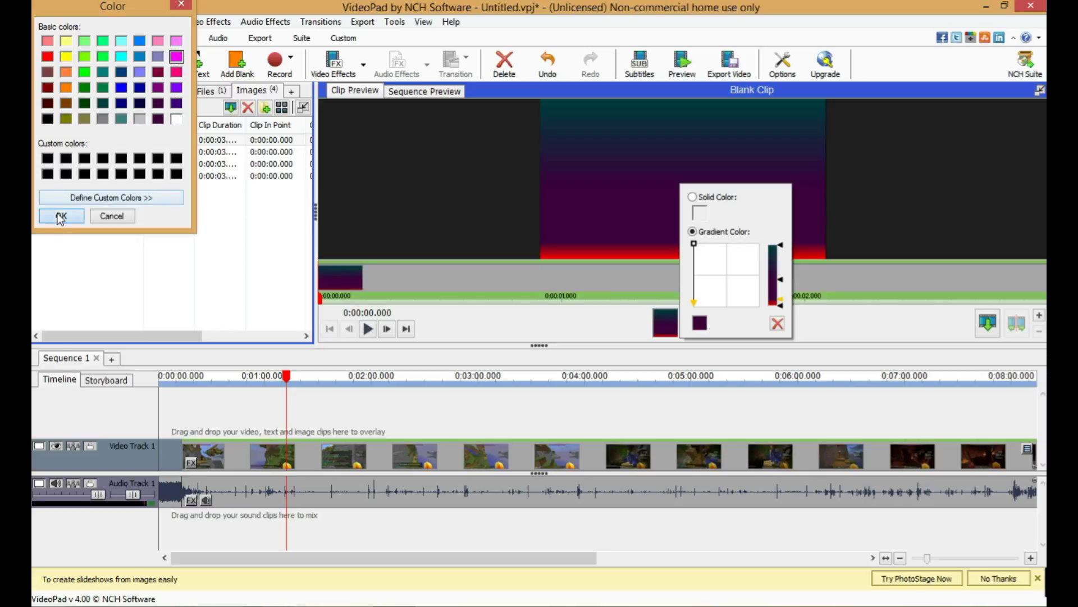
Add a stop between the teal and dark purple stops of the gradient and color it cyan
left_click(775, 262)
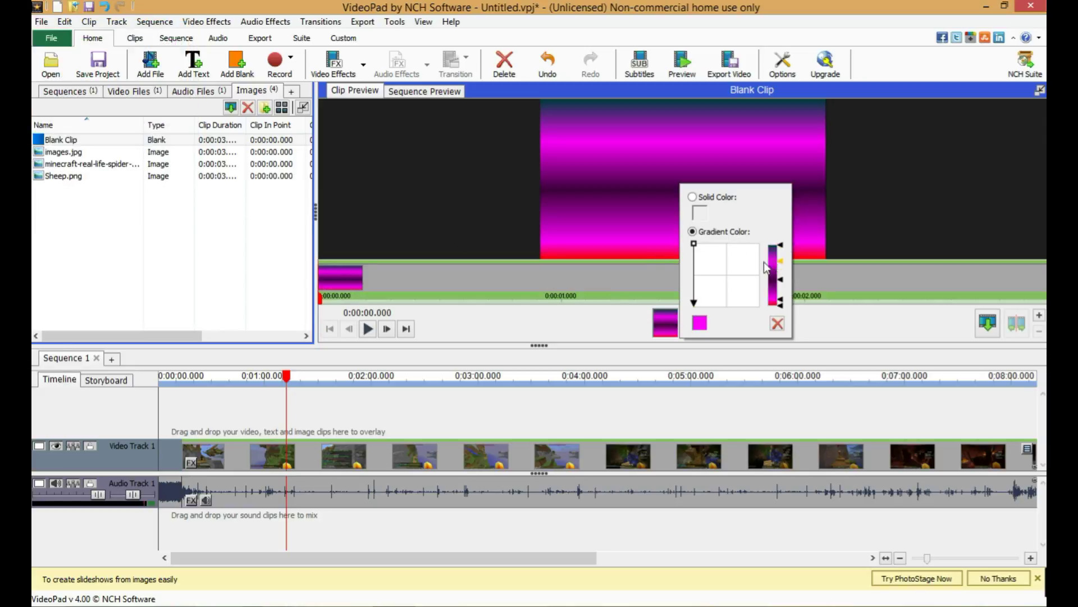
left_click(699, 322)
left_click(119, 56)
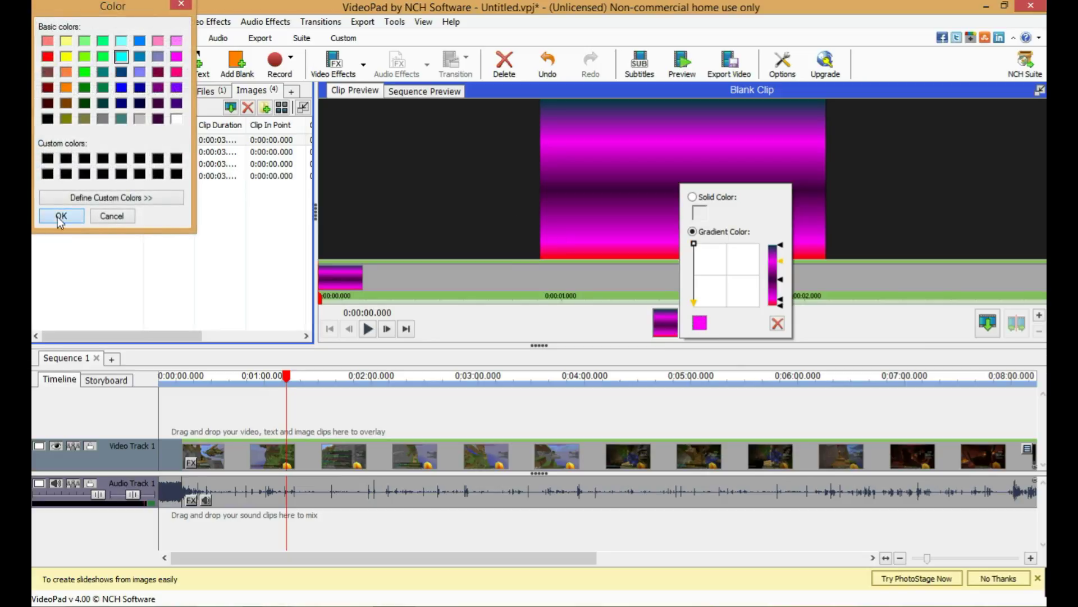
left_click(61, 216)
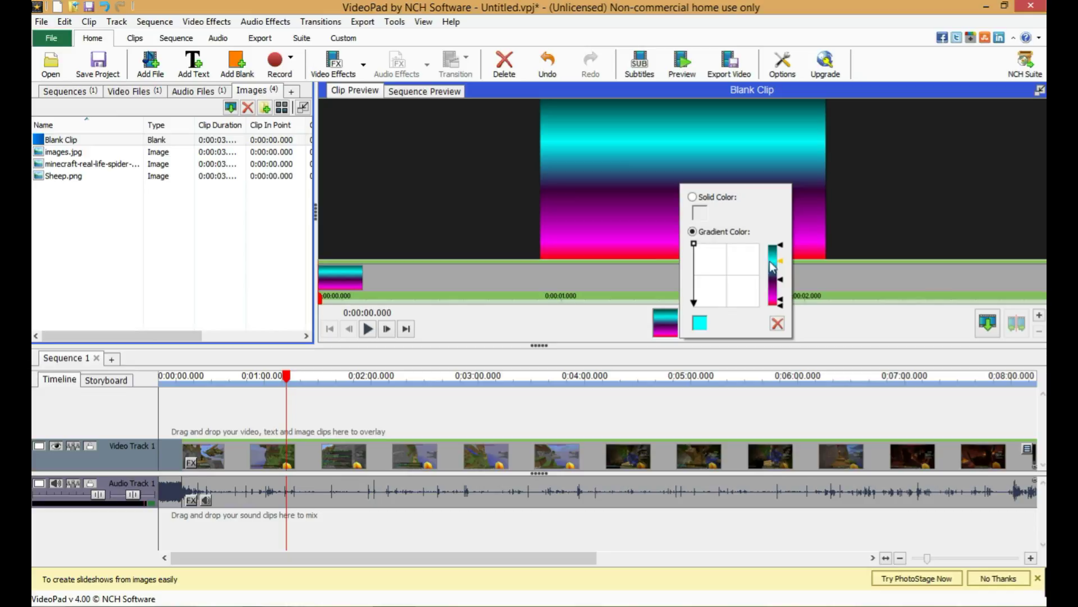
Shift the gradient's teal stop slightly down and its lower magenta stop slightly up, and close the color settings
left_click_drag(782, 246, 782, 252)
left_click_drag(780, 300, 780, 295)
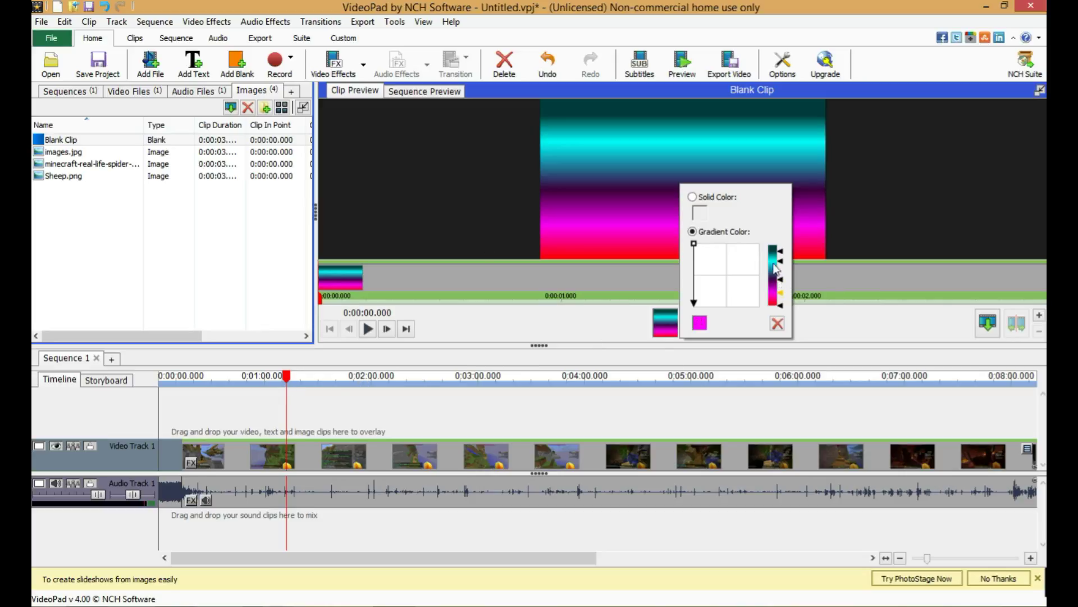
left_click(146, 197)
Place the blank clip at the start of Video Track 1 and extend it to the music's end at about 0:00:13.46
left_click_drag(145, 142, 183, 452)
left_click(170, 416)
scroll(207, 463, "up", 4)
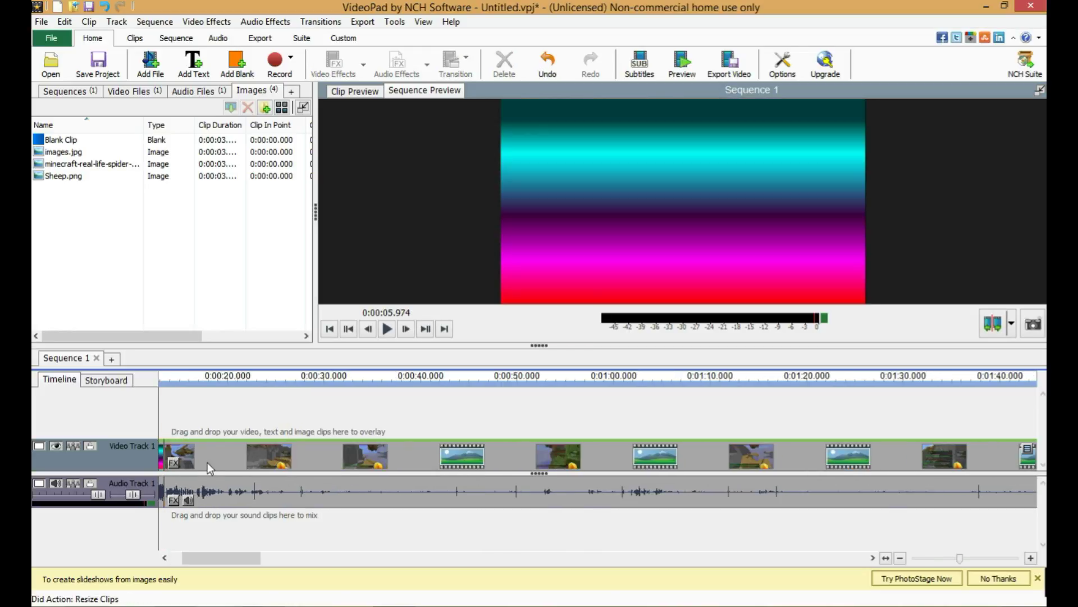
left_click_drag(190, 556, 184, 556)
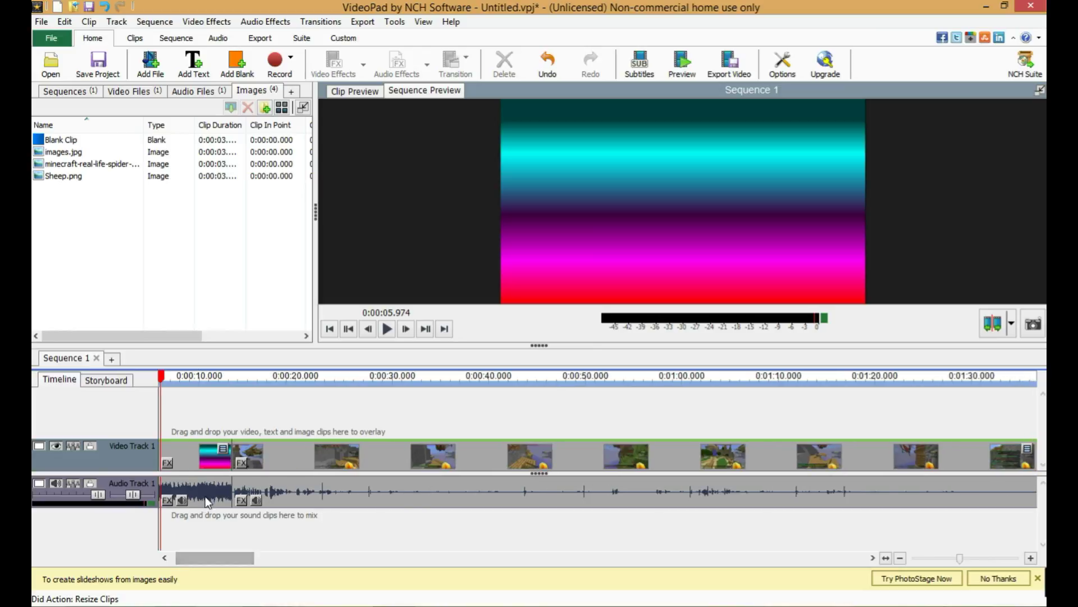
Apply the Heart transition between the gradient blank clip and the gameplay clip on Video Track 1, and play across the cut
scroll(281, 465, "up", 3)
scroll(248, 460, "up", 10)
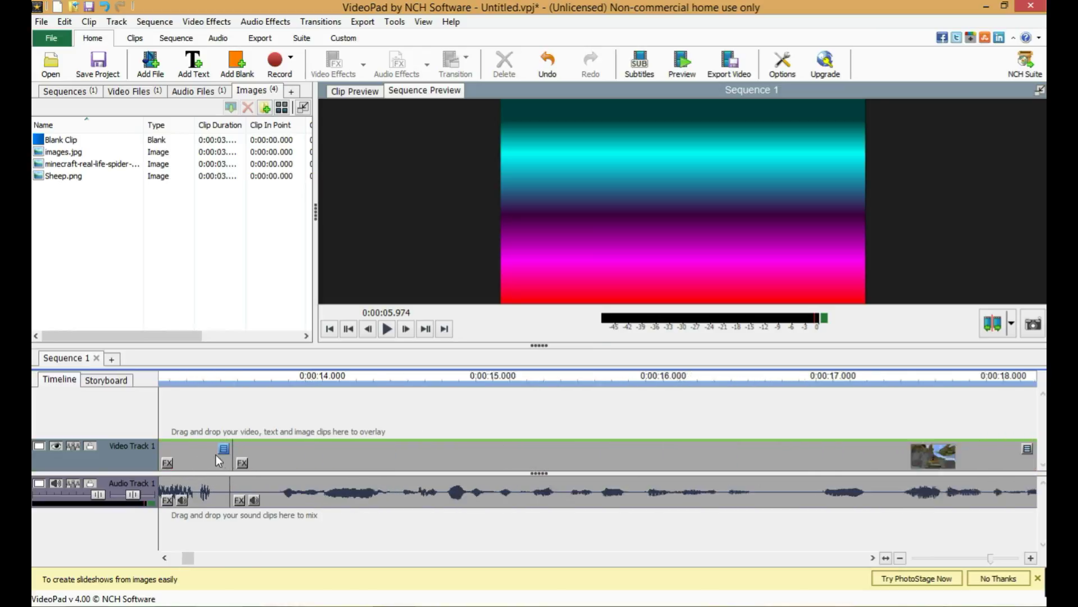
scroll(242, 456, "up", 5)
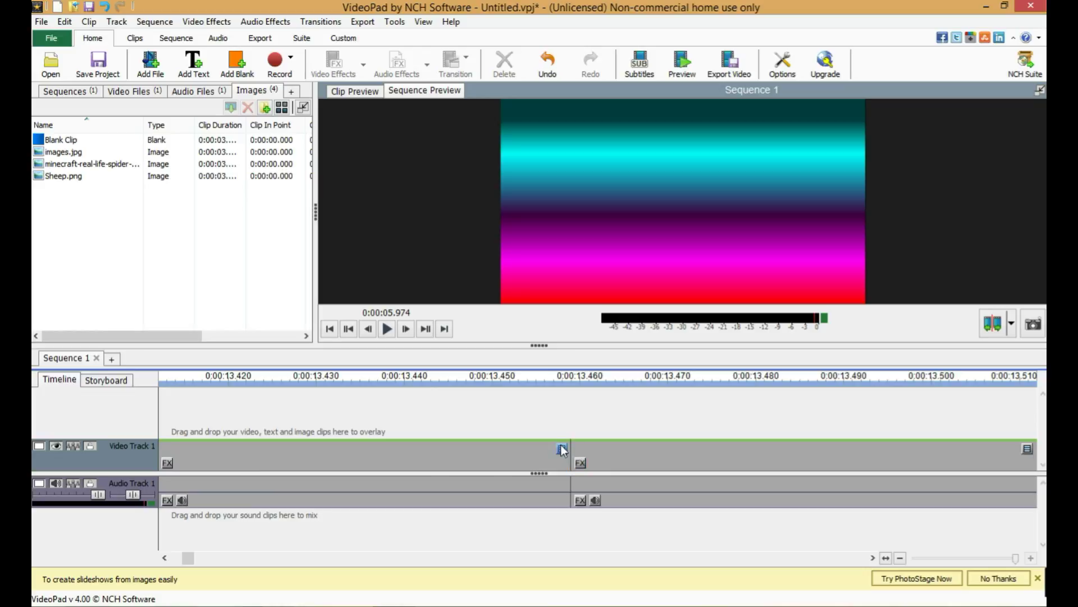
left_click_drag(1019, 562, 947, 563)
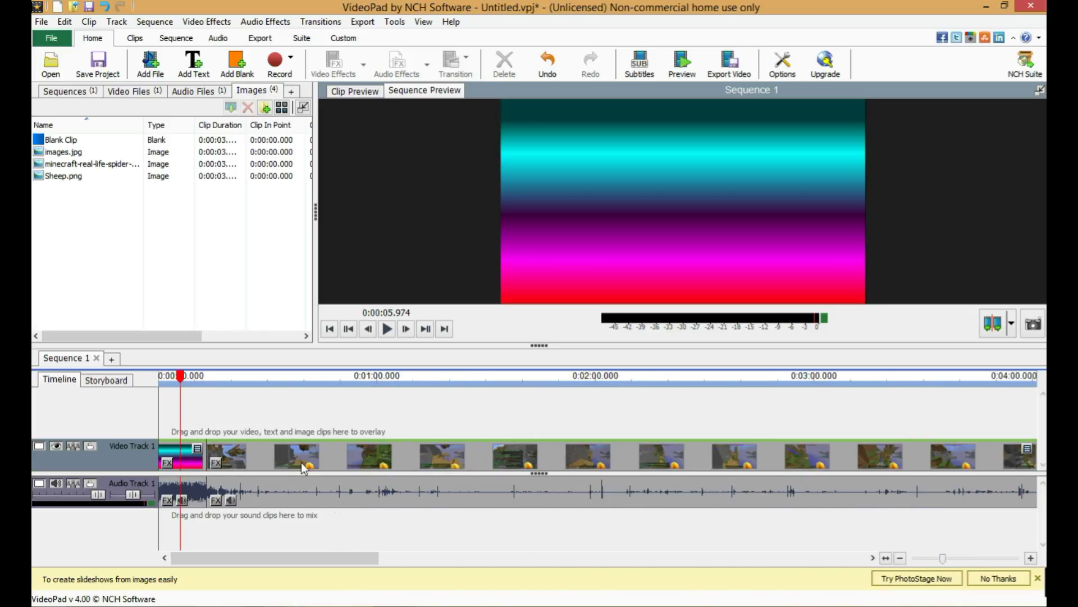
left_click(200, 457)
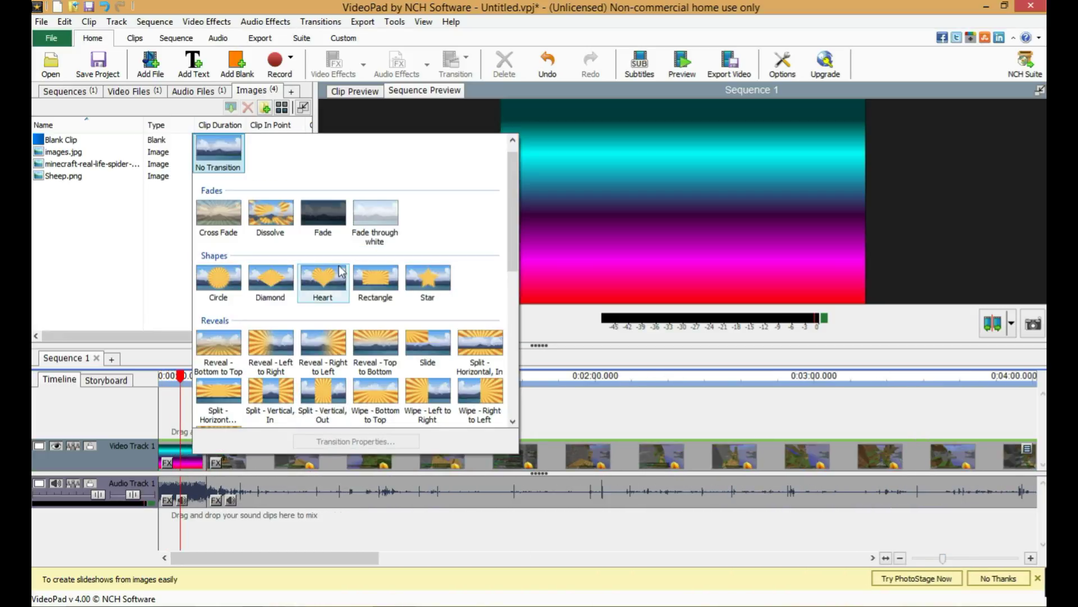
left_click(346, 335)
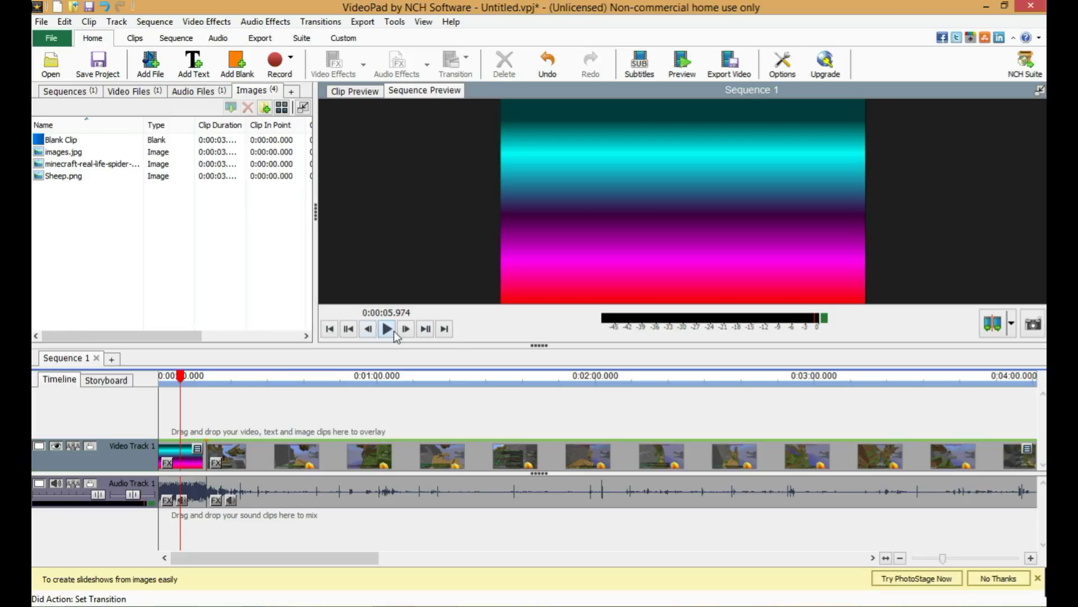
left_click(386, 329)
left_click(200, 420)
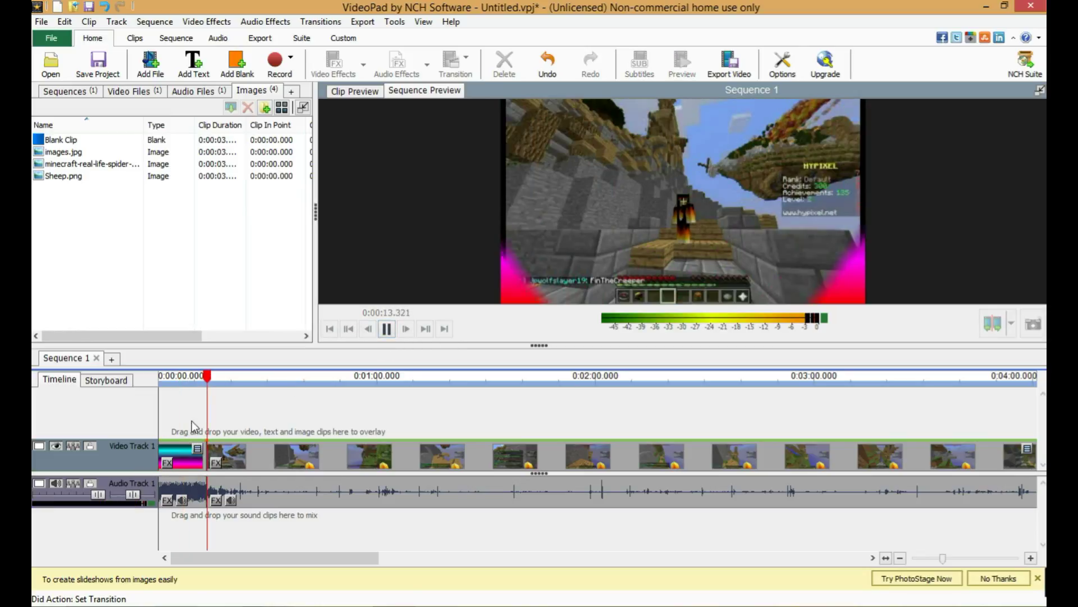
left_click(387, 329)
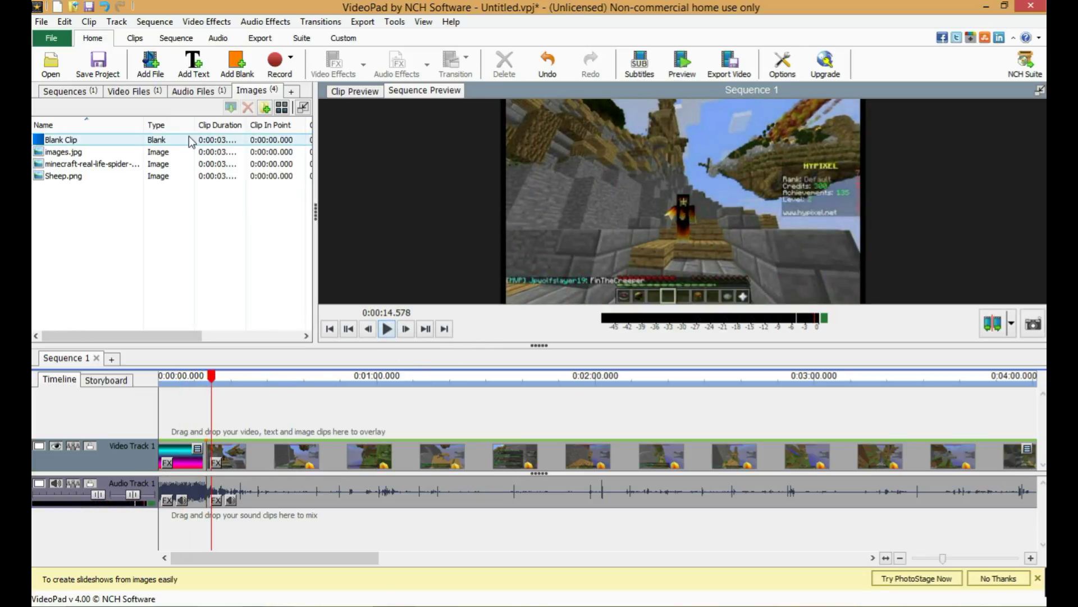
Overlay Sheep.png on a new video track, stretch it over the full length of the gradient intro, and preview it
left_click_drag(113, 174, 205, 431)
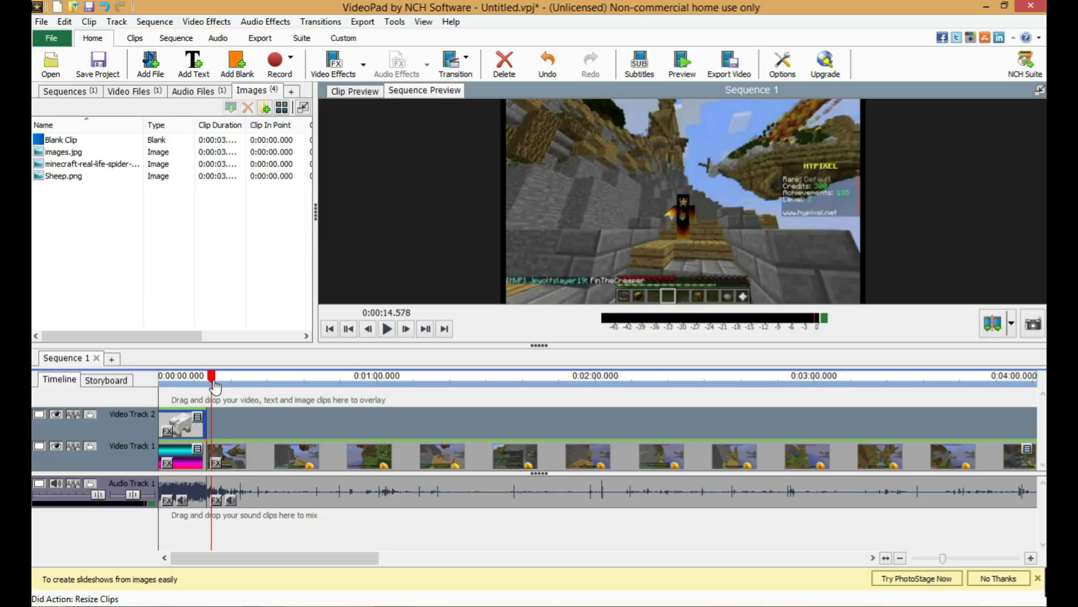
left_click(205, 382)
left_click_drag(206, 386, 164, 386)
left_click(386, 328)
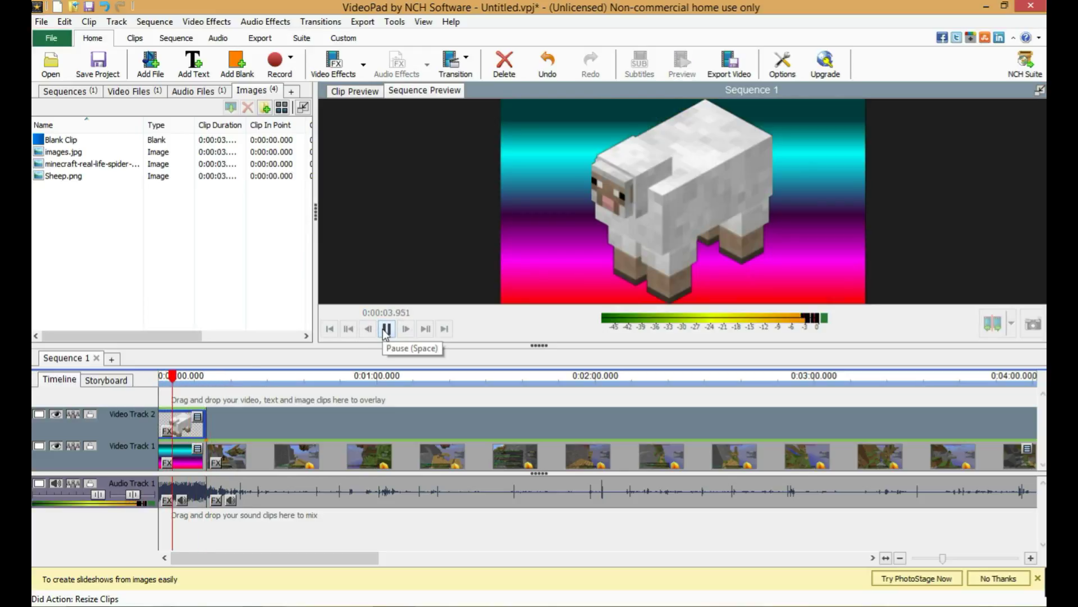
left_click(385, 329)
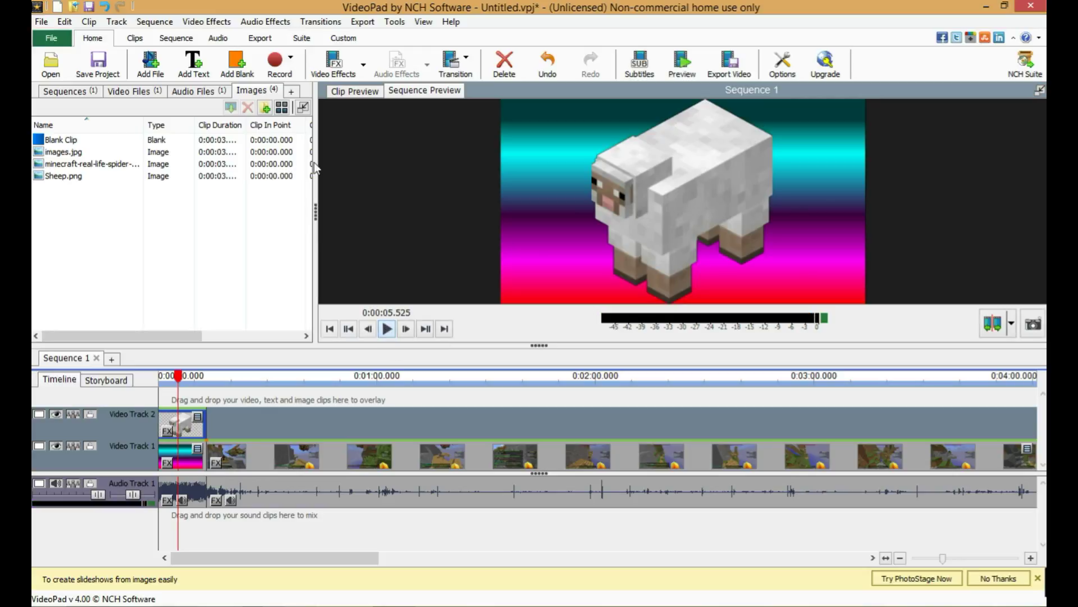
Add a Heart transition at the end of the sheep overlay and place an empty text clip directly behind it on Video Track 2 only
left_click(197, 418)
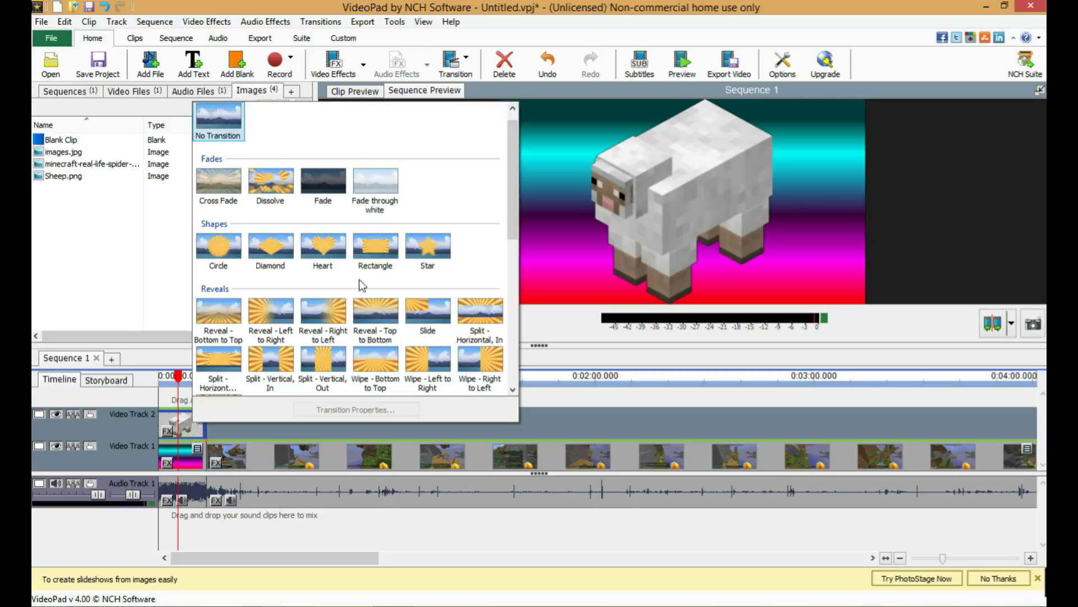
left_click(376, 253)
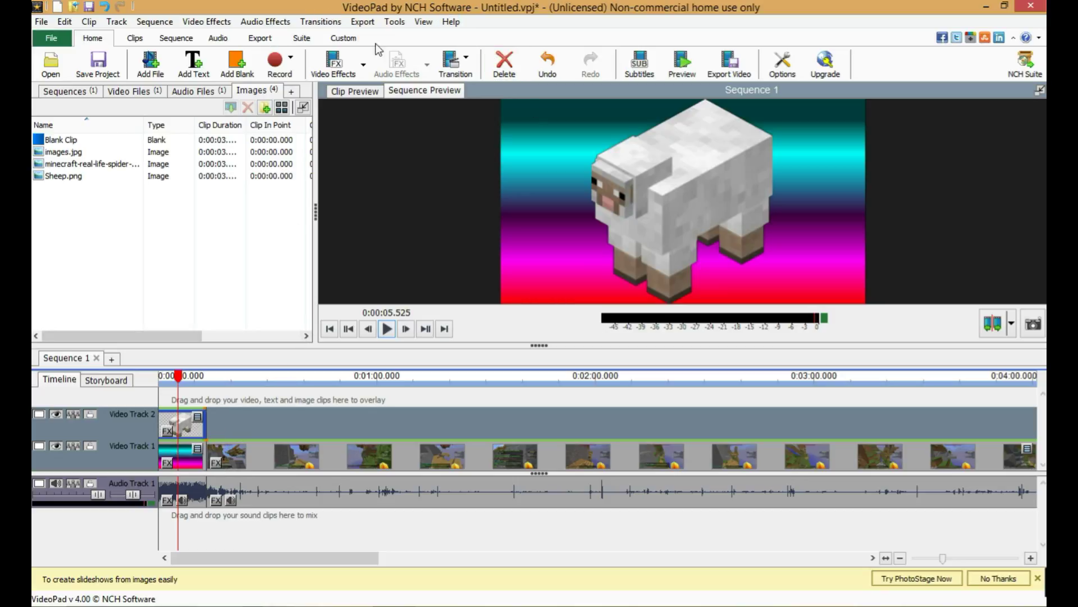
left_click(194, 63)
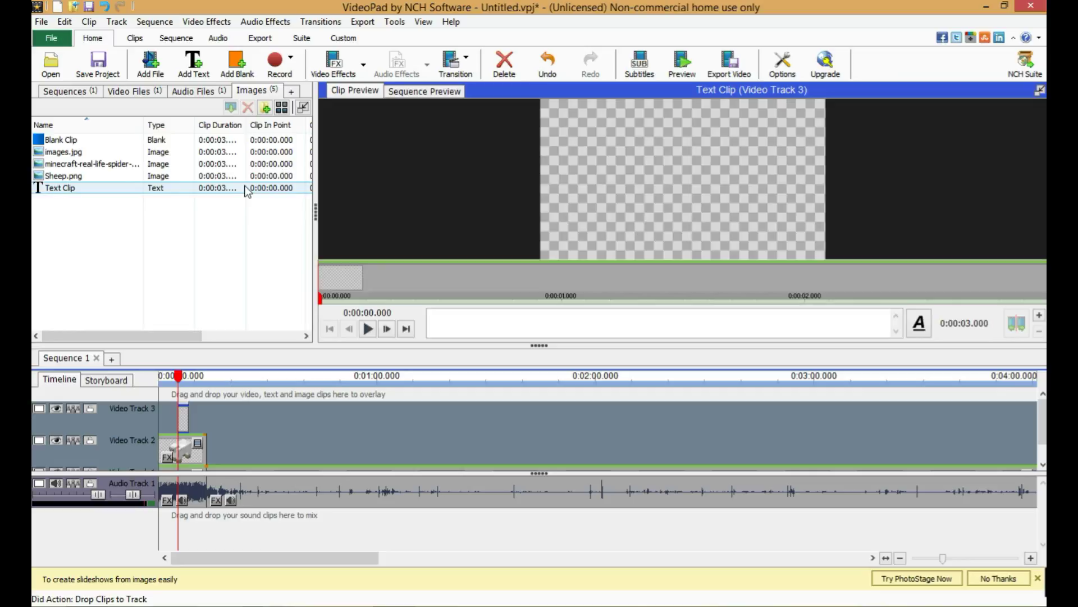
left_click(185, 410)
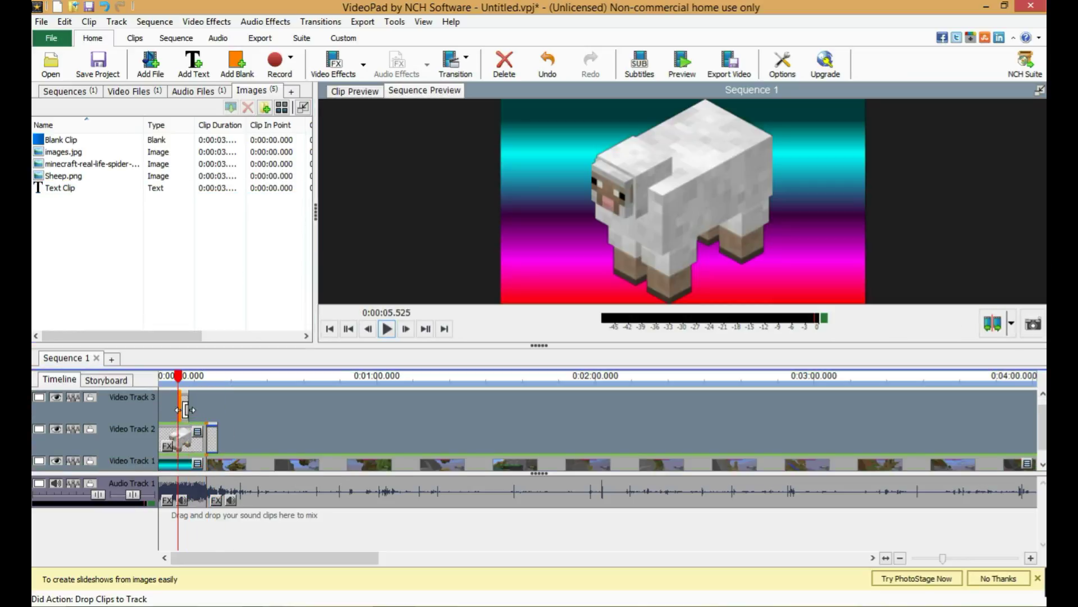
key("Delete")
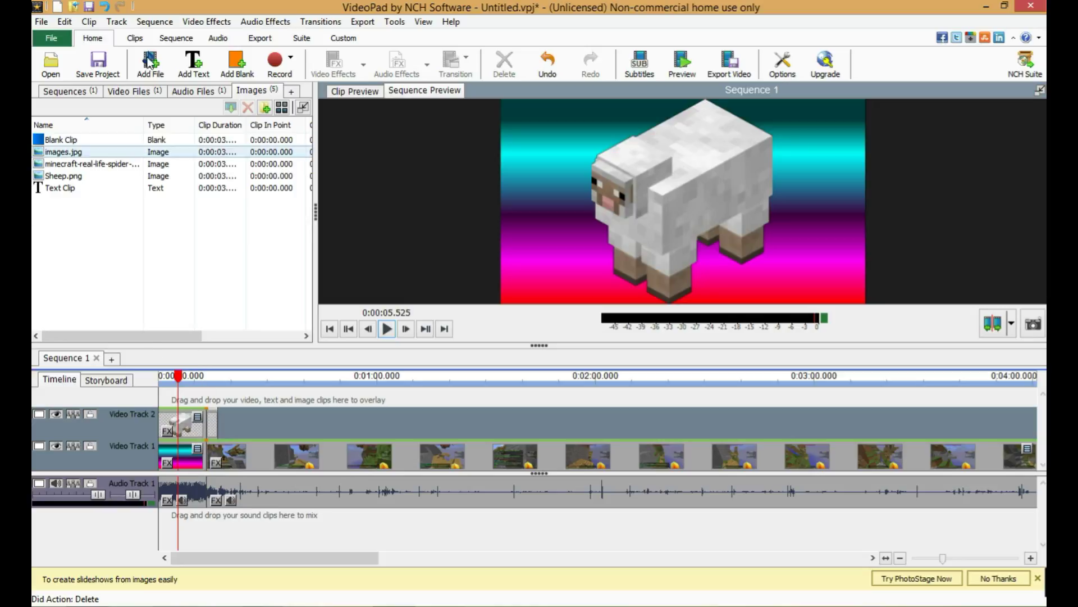
Add a second text clip reading "What the sheep" and move its text up to the middle of the frame
left_click(185, 74)
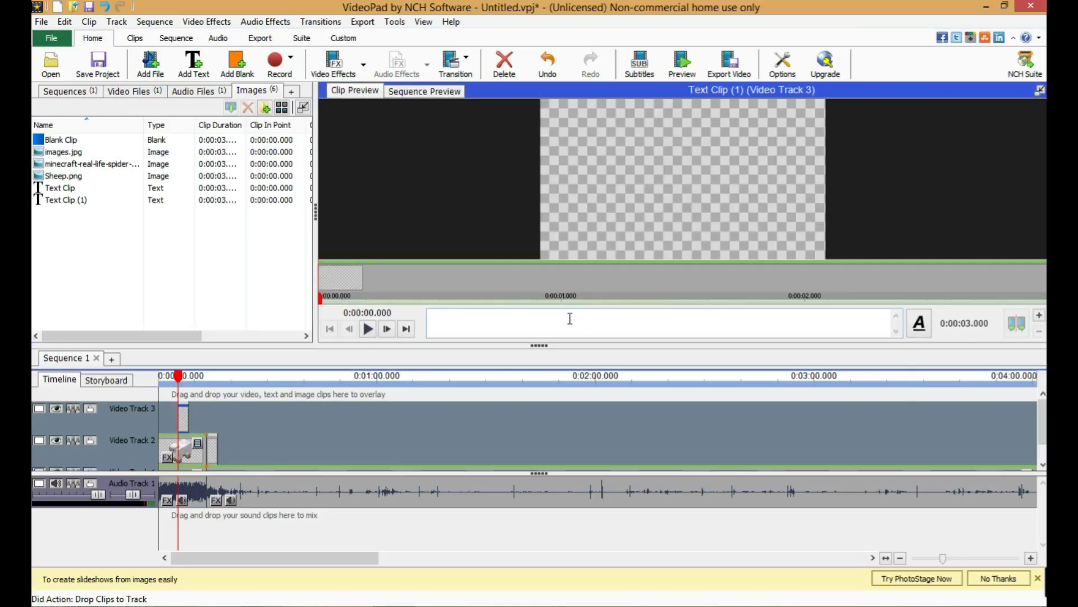
type("What")
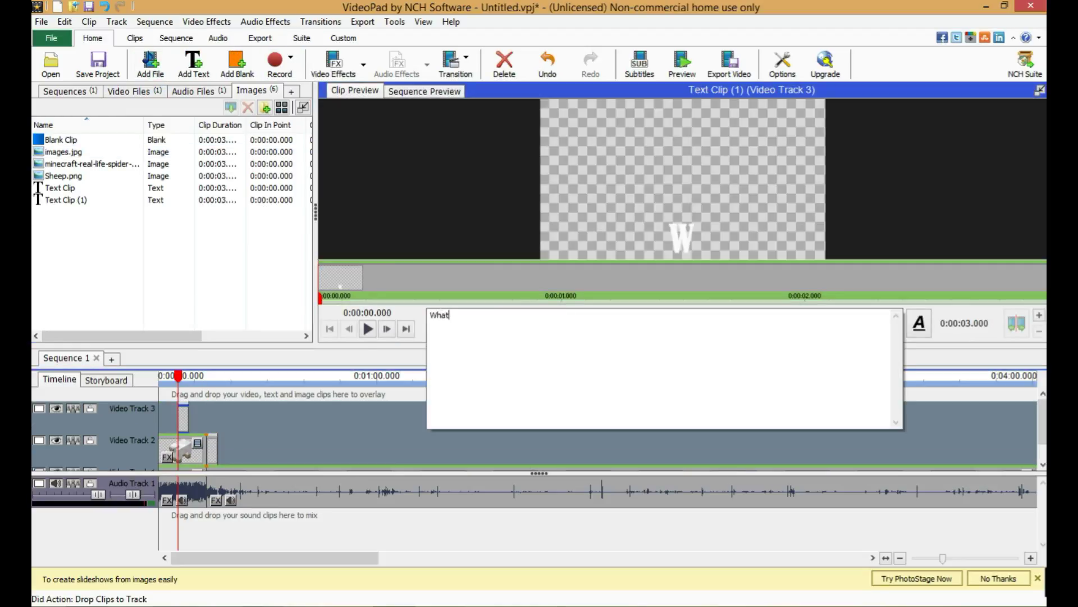
type(" the sheep")
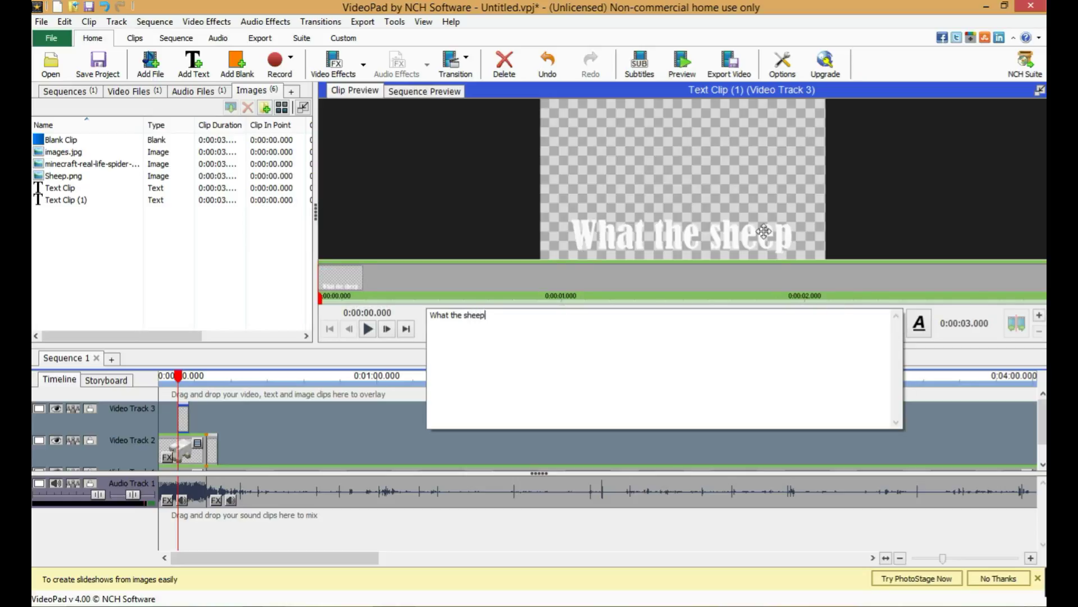
left_click_drag(764, 231, 758, 176)
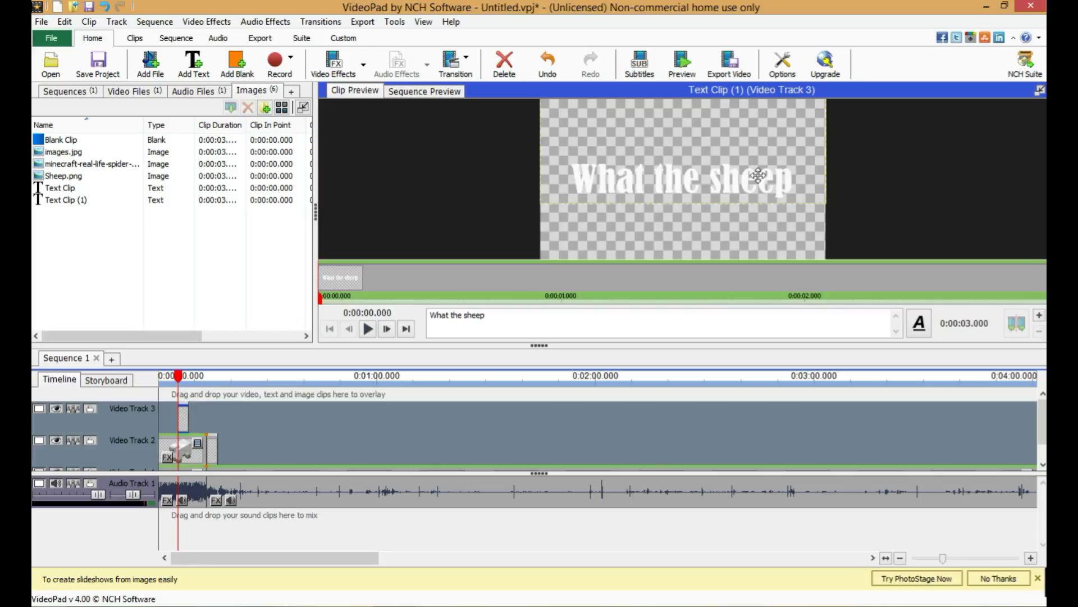
Apply a Rotate effect to the "What the sheep" text clip with a rotation of 334°
left_click(116, 200)
right_click(112, 196)
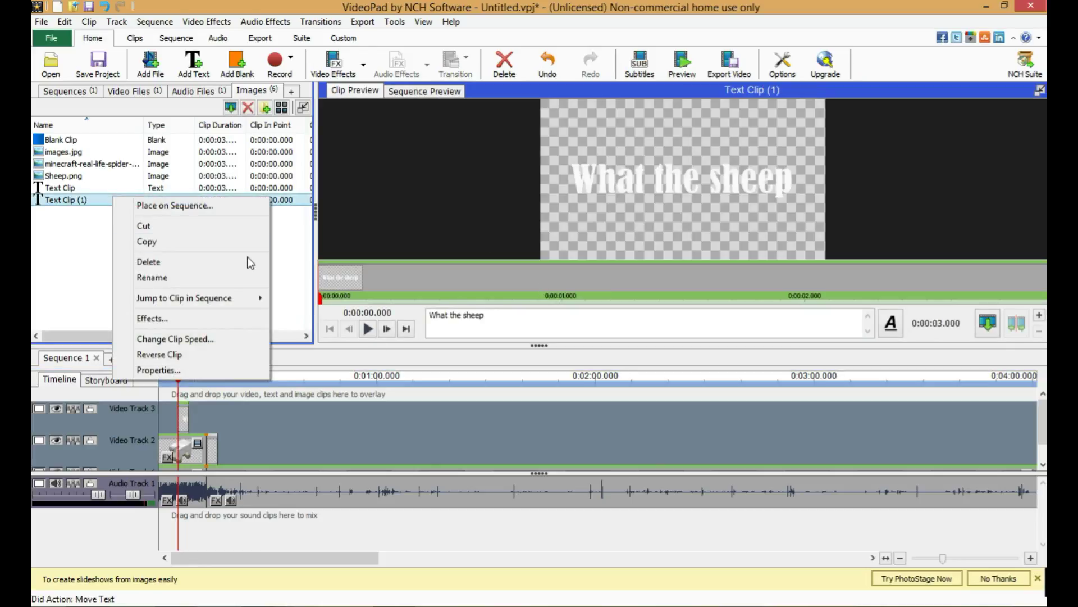
left_click(165, 317)
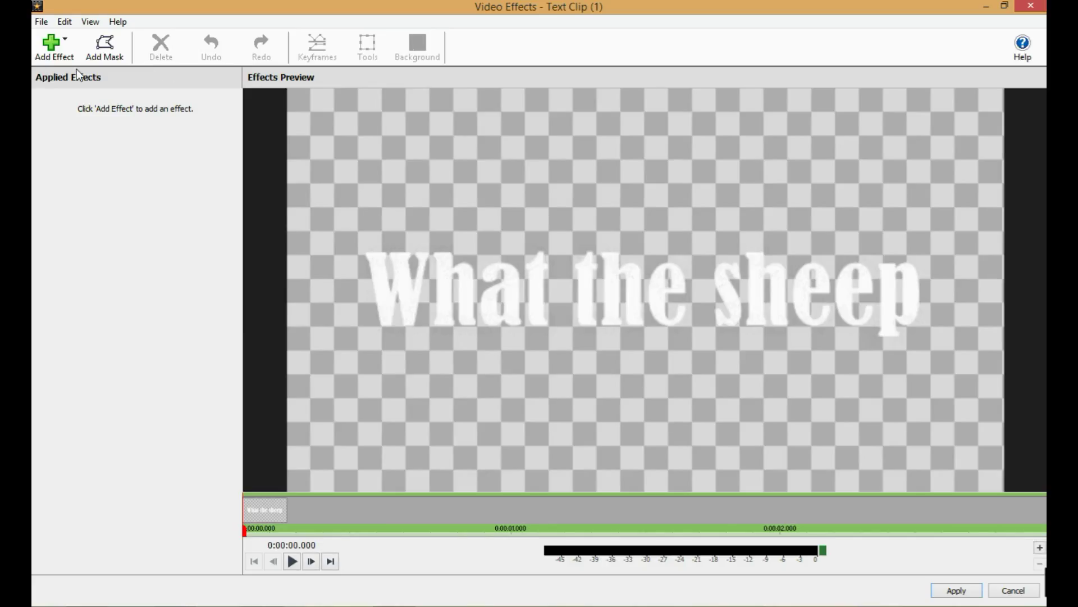
left_click(51, 46)
left_click_drag(353, 147, 342, 116)
left_click(318, 81)
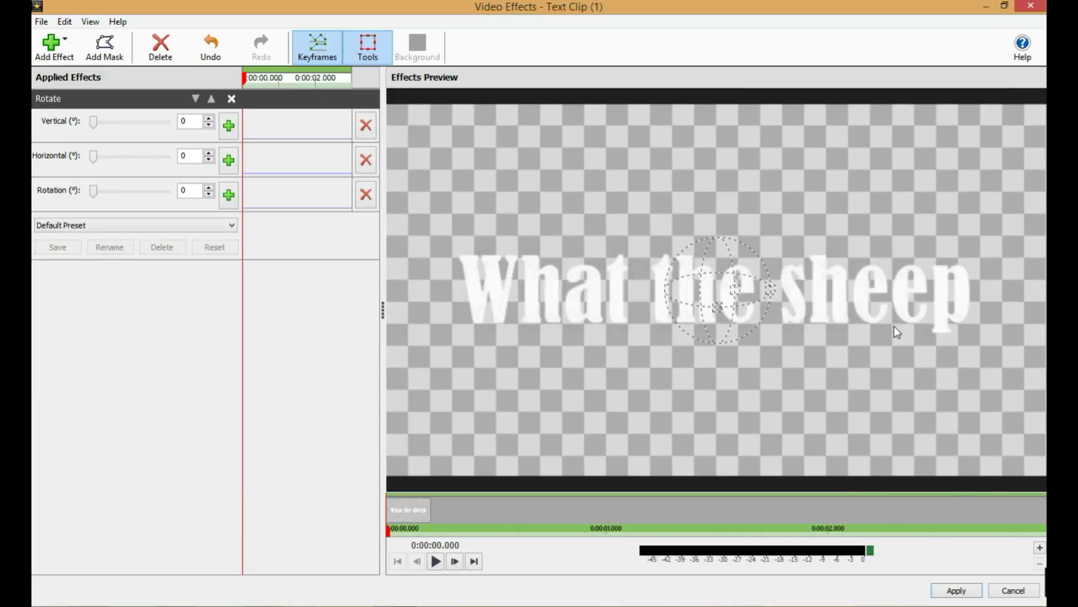
left_click_drag(770, 291, 774, 270)
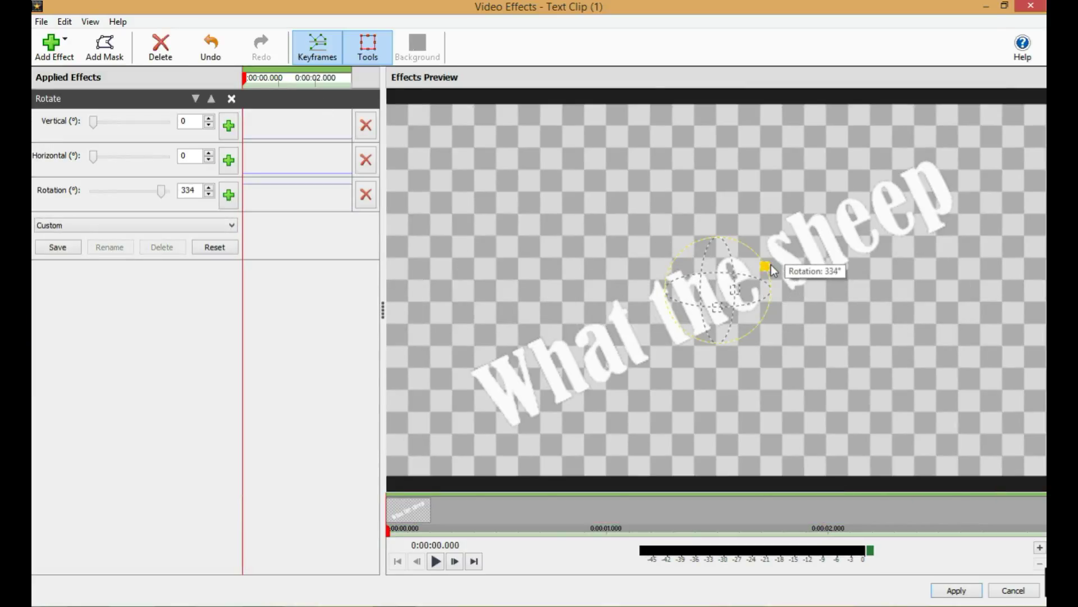
left_click(949, 593)
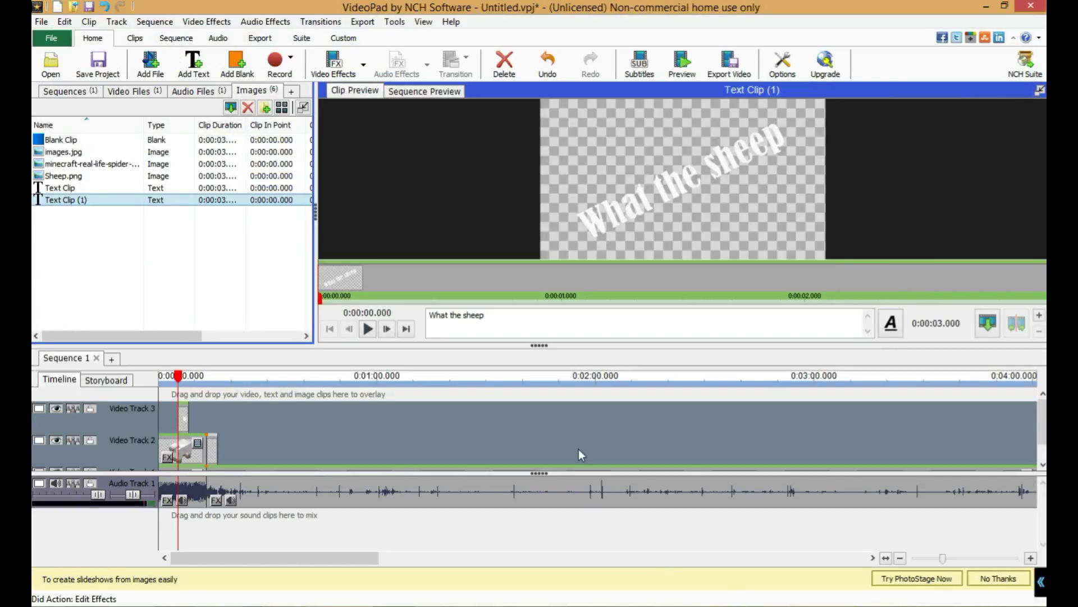
Change the text color of "What the sheep" to hot pink
left_click(890, 323)
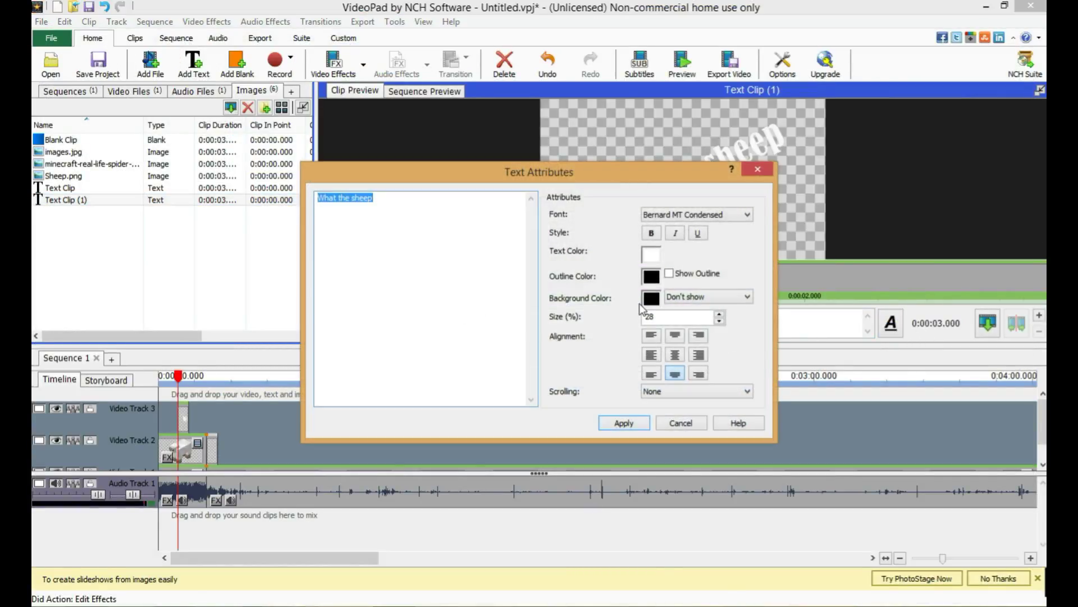
left_click(652, 299)
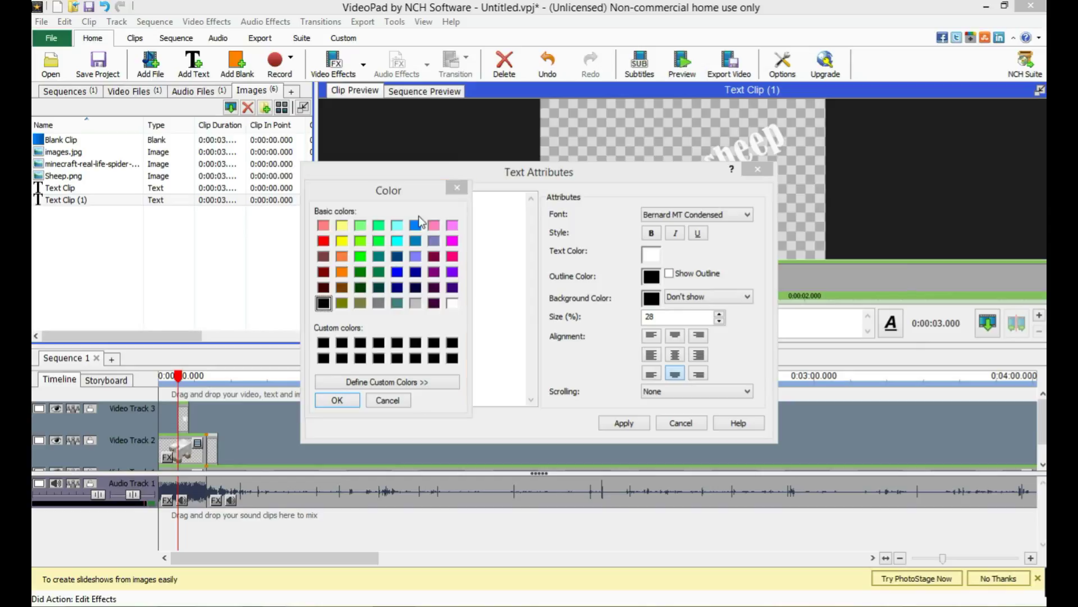
left_click(457, 189)
left_click(651, 253)
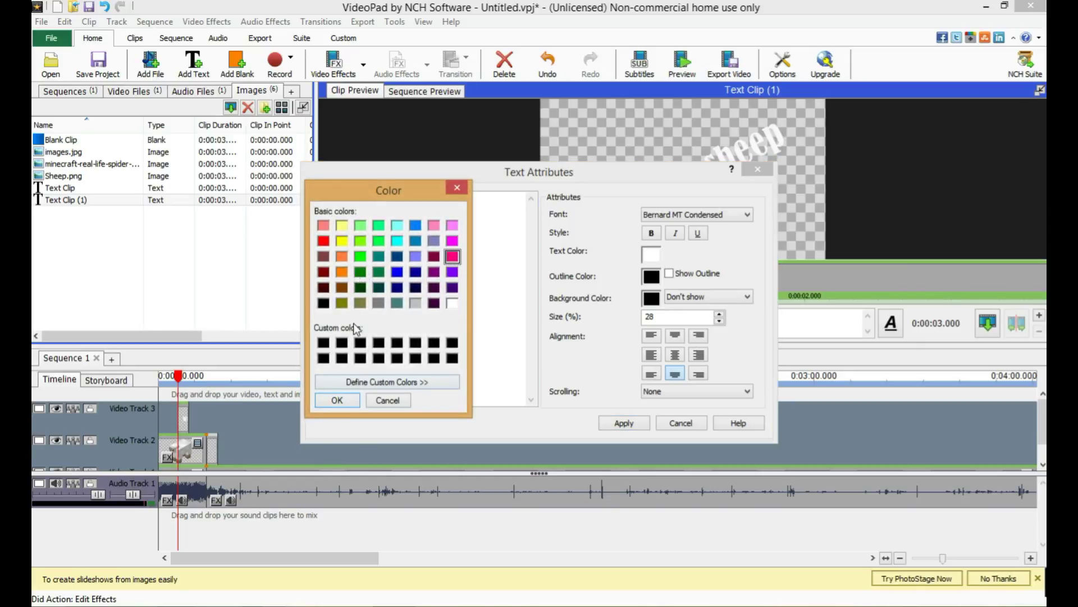
left_click(336, 400)
left_click(624, 423)
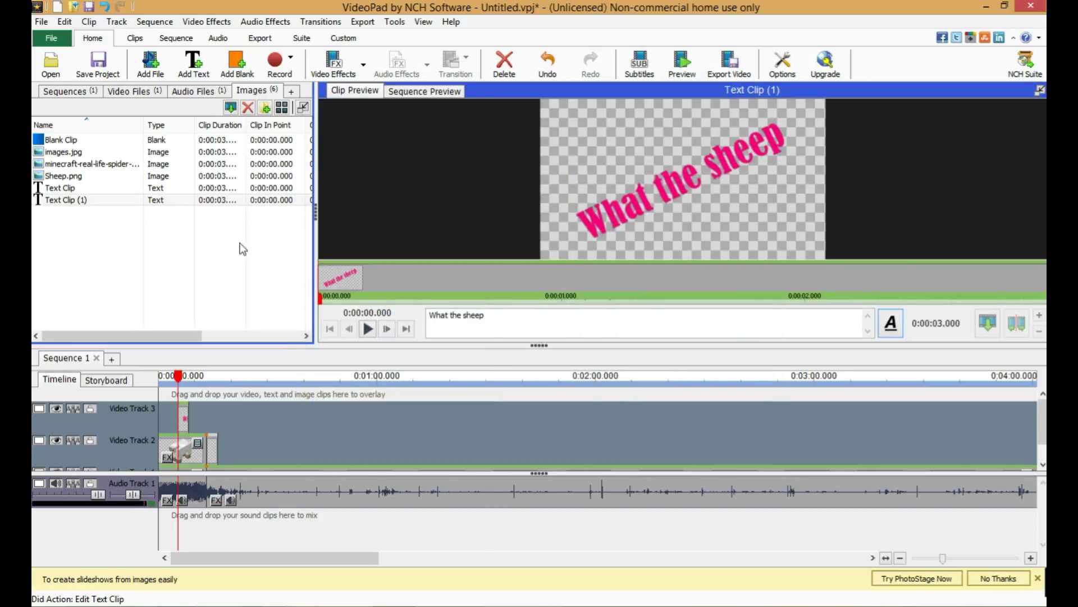
Replace the short title clip on Video Track 3 with the edited "What the sheep" clip, spanning the whole intro
left_click_drag(214, 205, 212, 221)
left_click_drag(197, 326, 194, 396)
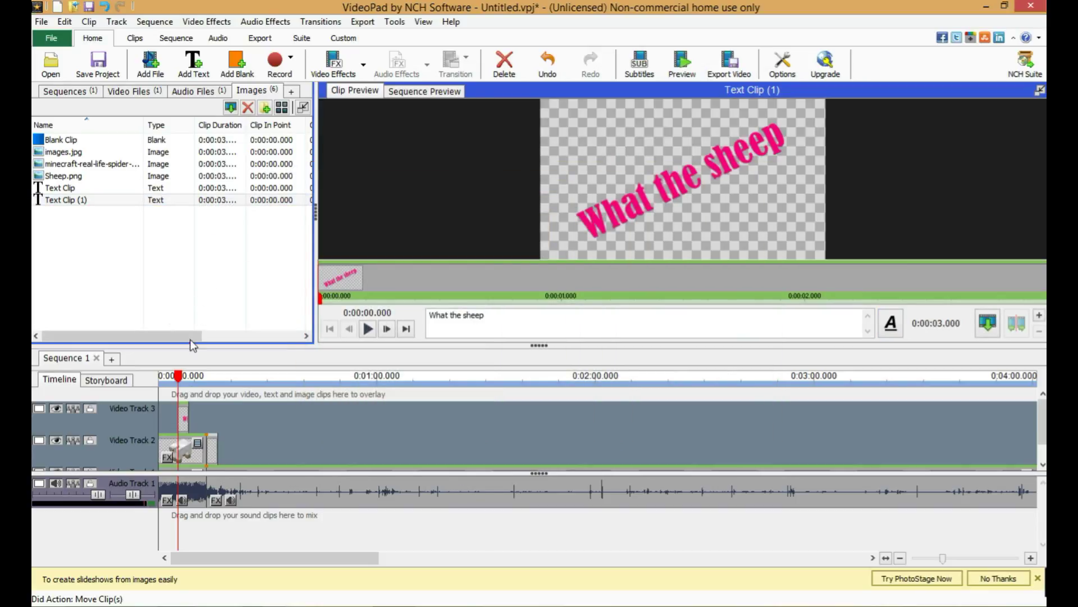
key("Delete")
left_click_drag(155, 201, 202, 418)
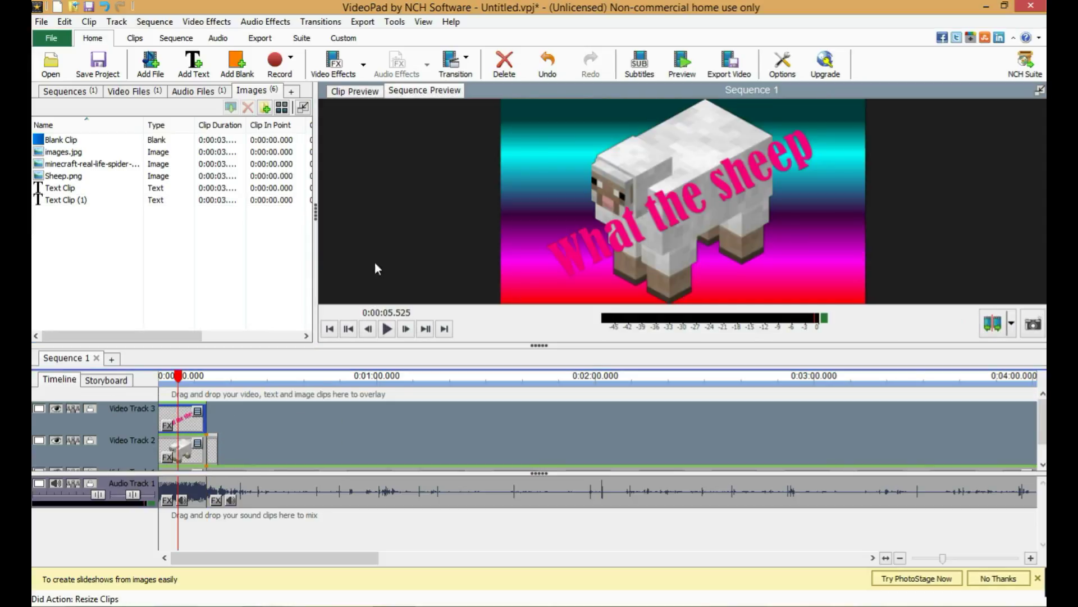
Place the empty text clip after the title on Video Track 3, add a Heart transition between them, and play the intro's ending
left_click(143, 178)
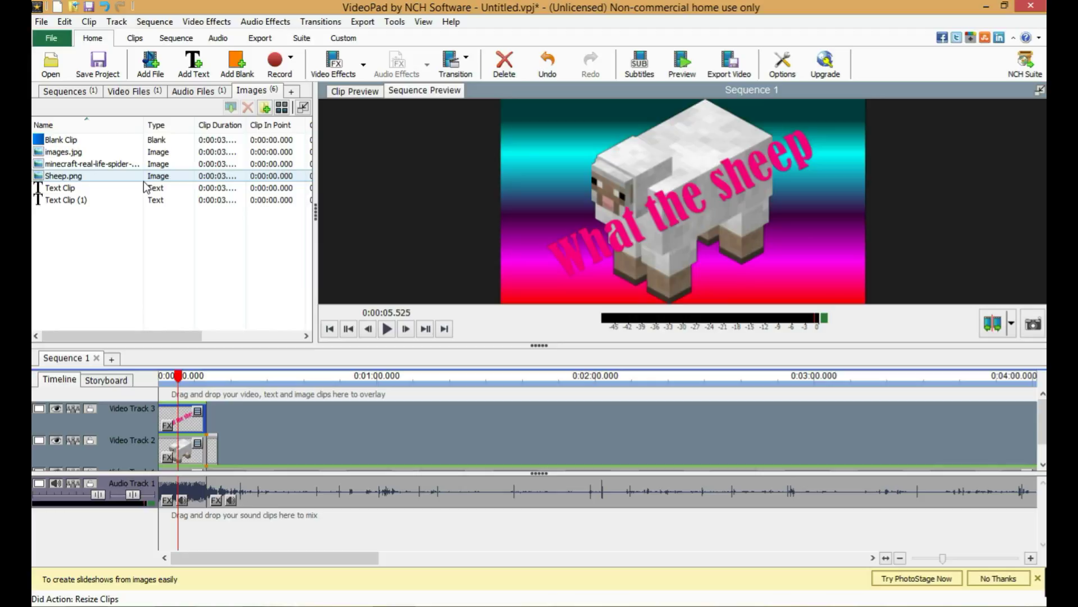
left_click(143, 187)
left_click_drag(151, 206, 198, 402)
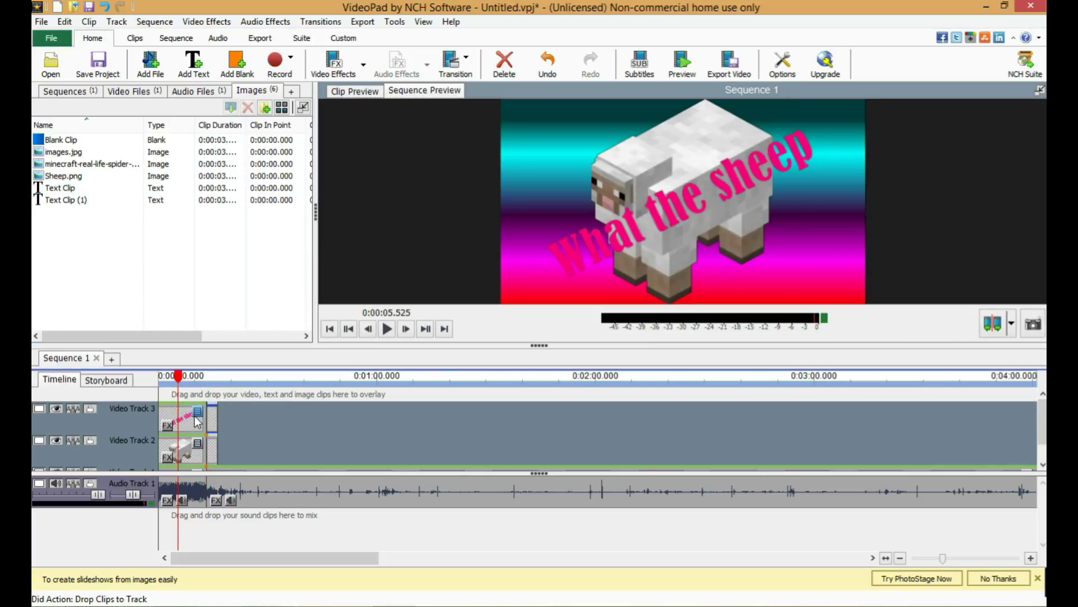
left_click(197, 412)
left_click(271, 246)
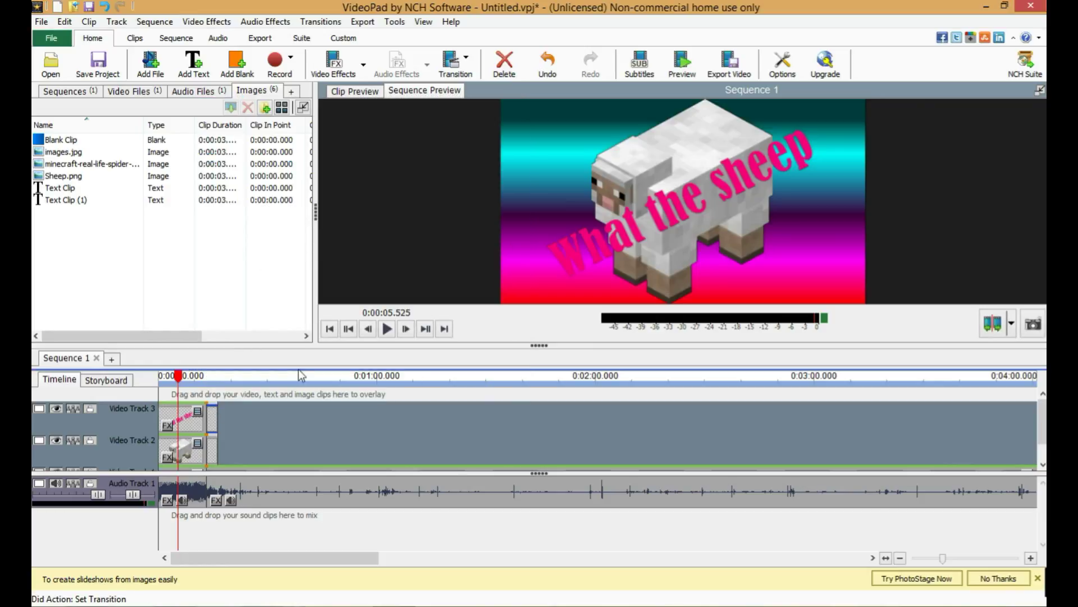
left_click(201, 383)
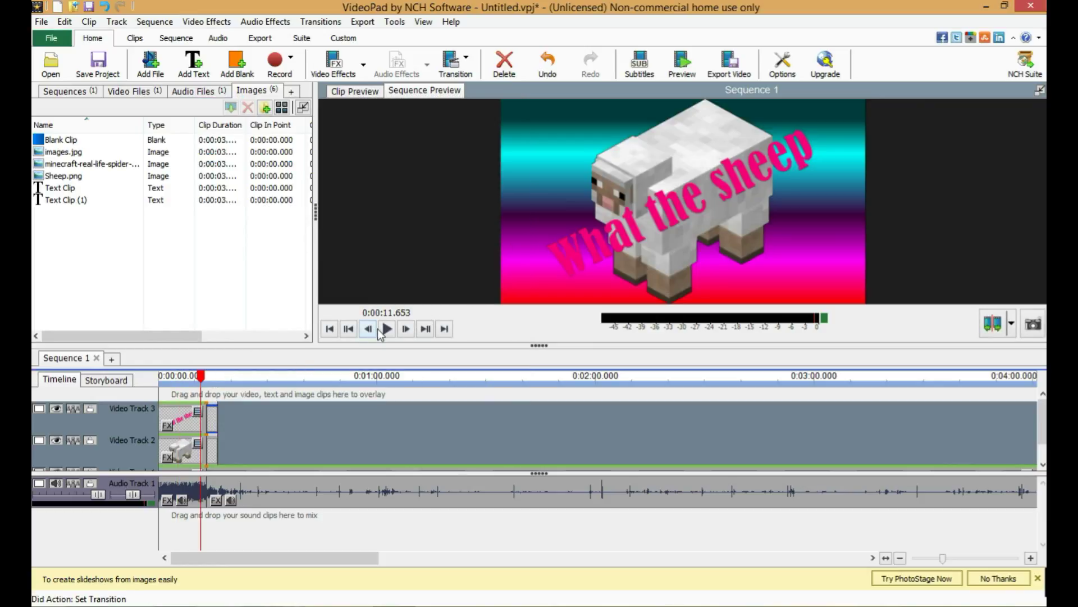
left_click(387, 330)
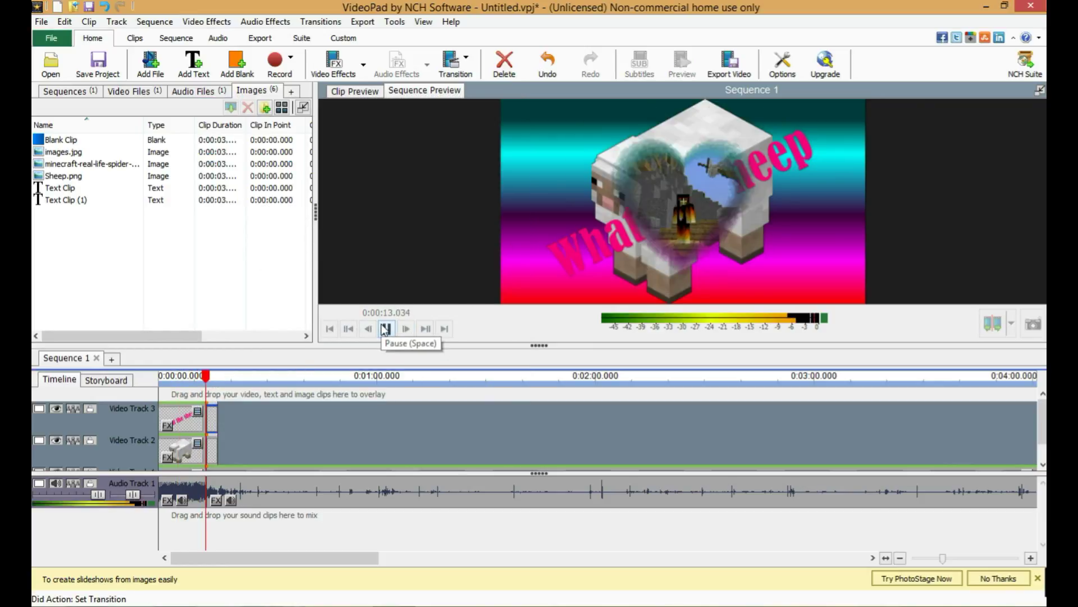
Replay the end of the intro to review the Heart transitions into the gameplay footage
left_click(385, 329)
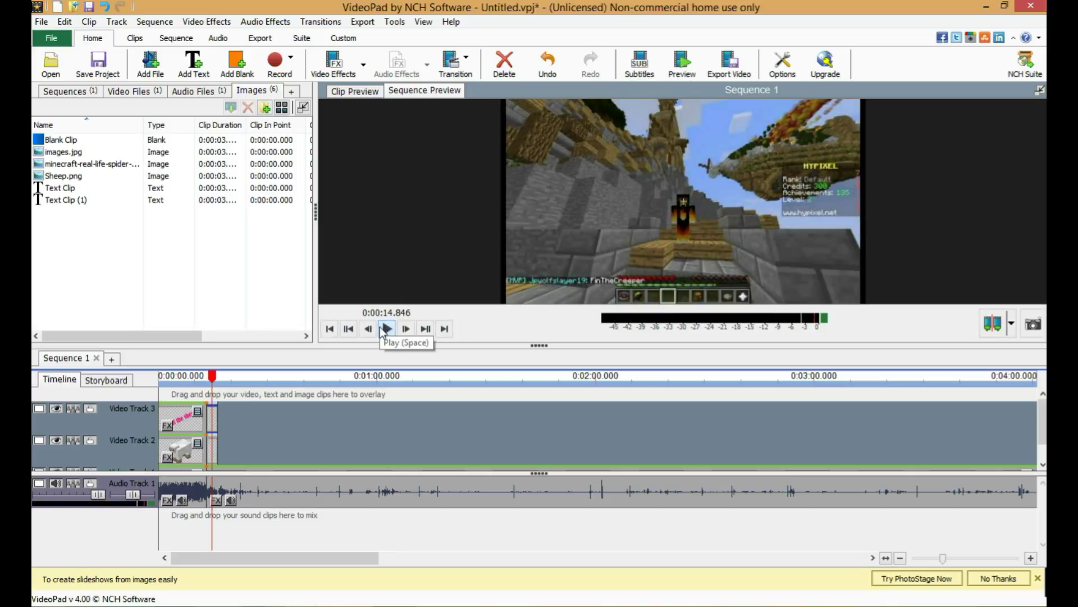
left_click(202, 396)
left_click(386, 328)
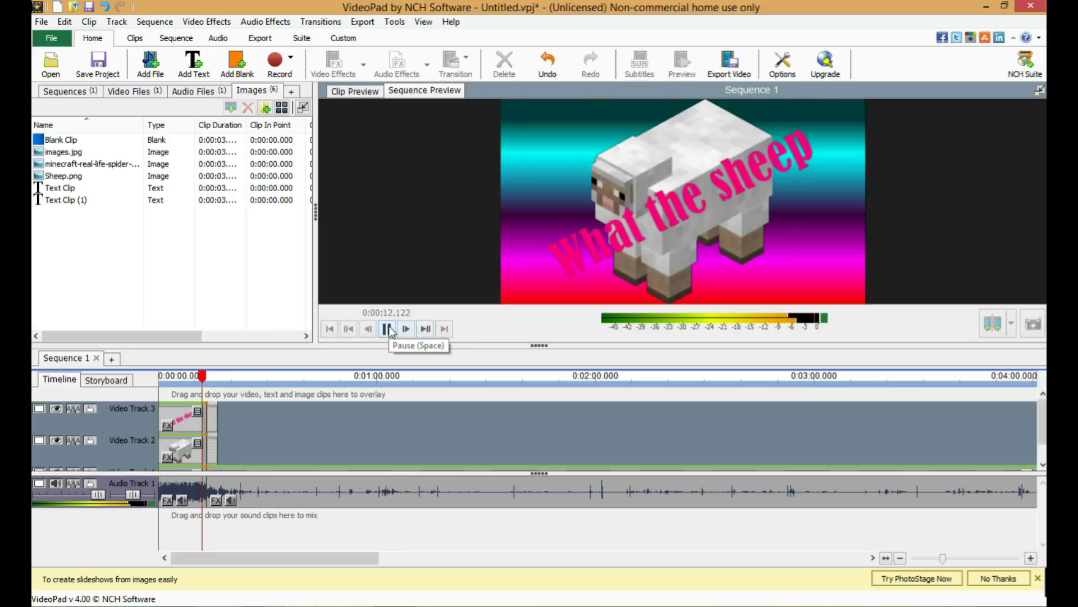
left_click(386, 329)
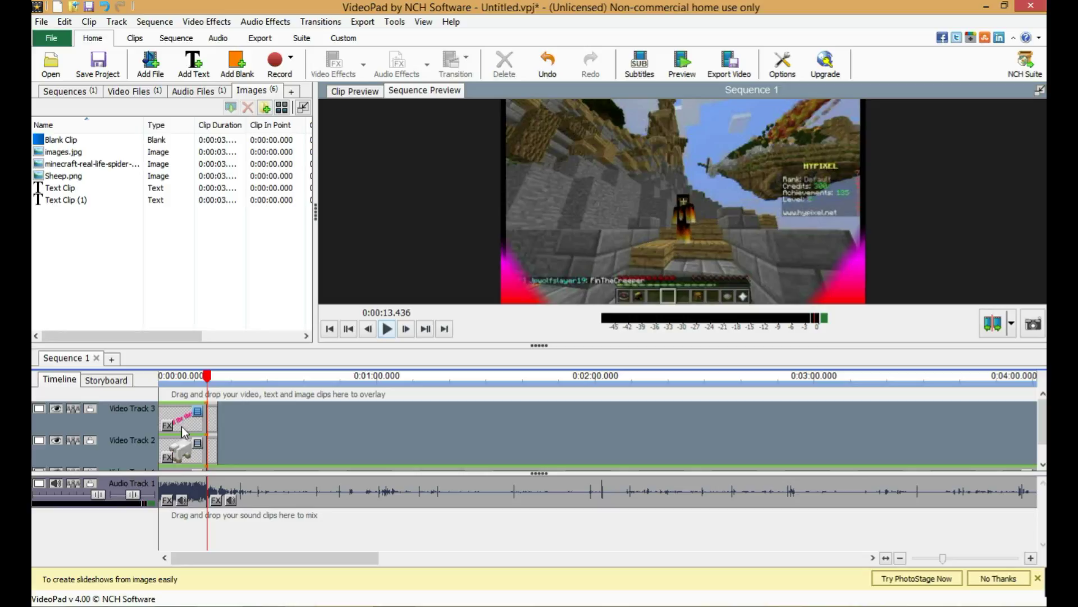
Delete the empty text clips after the intro on Video Tracks 3 and 2, and replay the intro's ending
left_click(216, 418)
key("Delete")
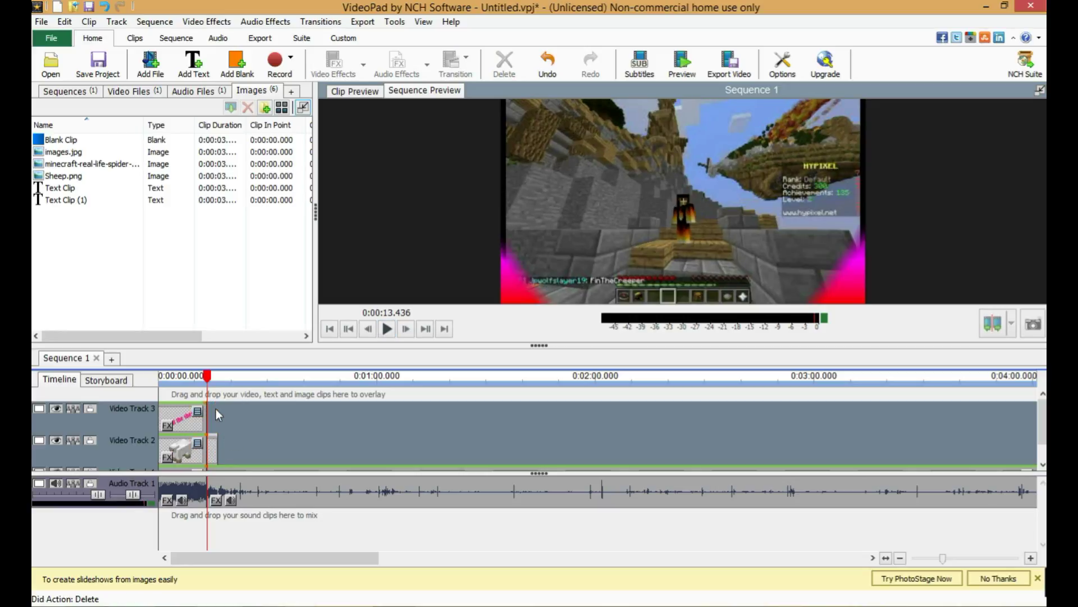
left_click(213, 452)
key("Delete")
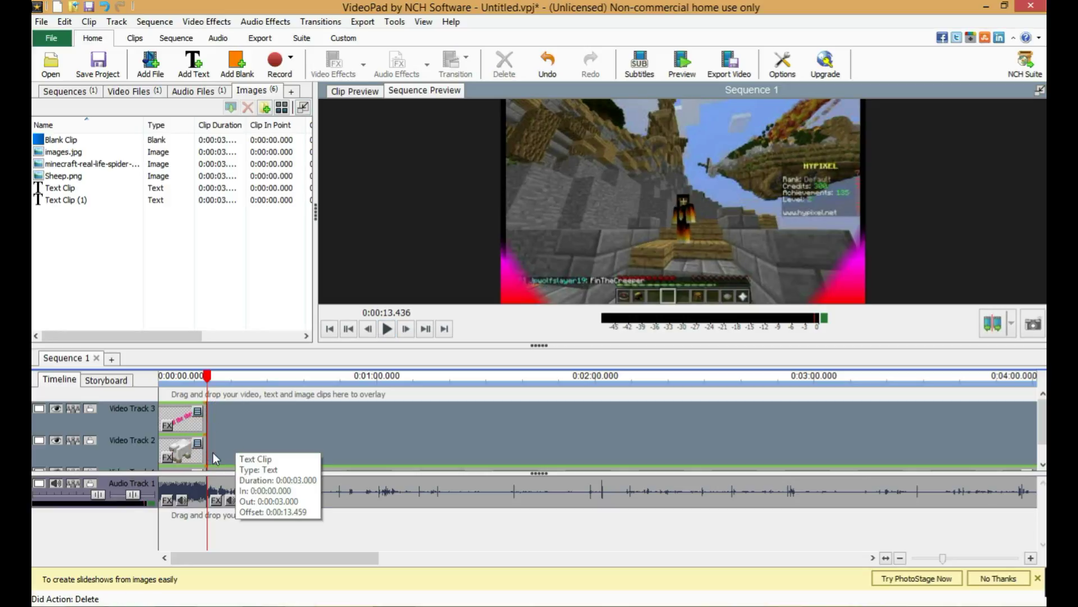
left_click(201, 395)
left_click(386, 330)
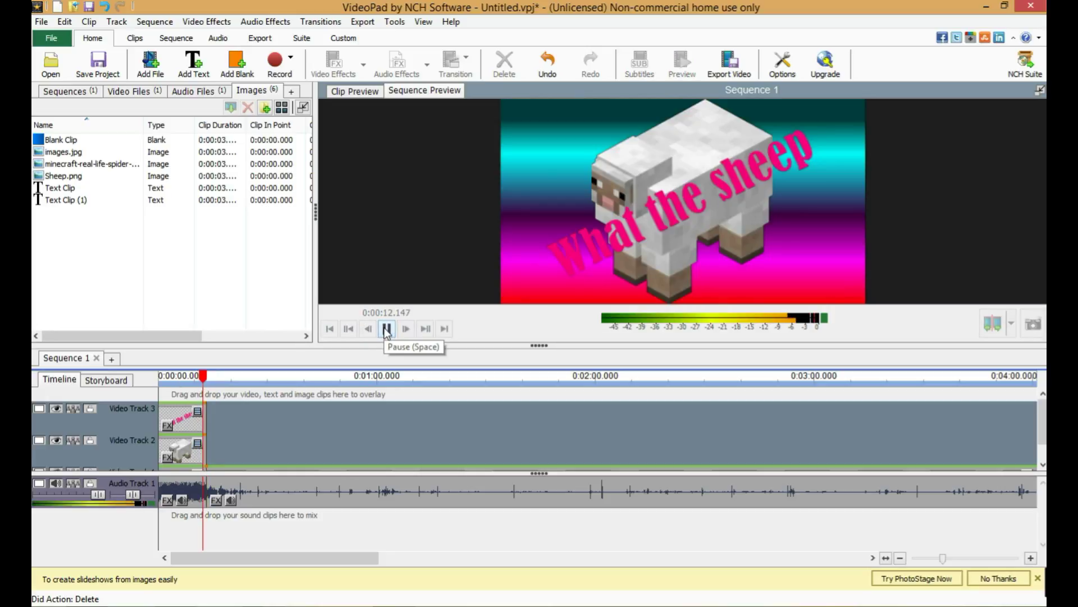
left_click(387, 329)
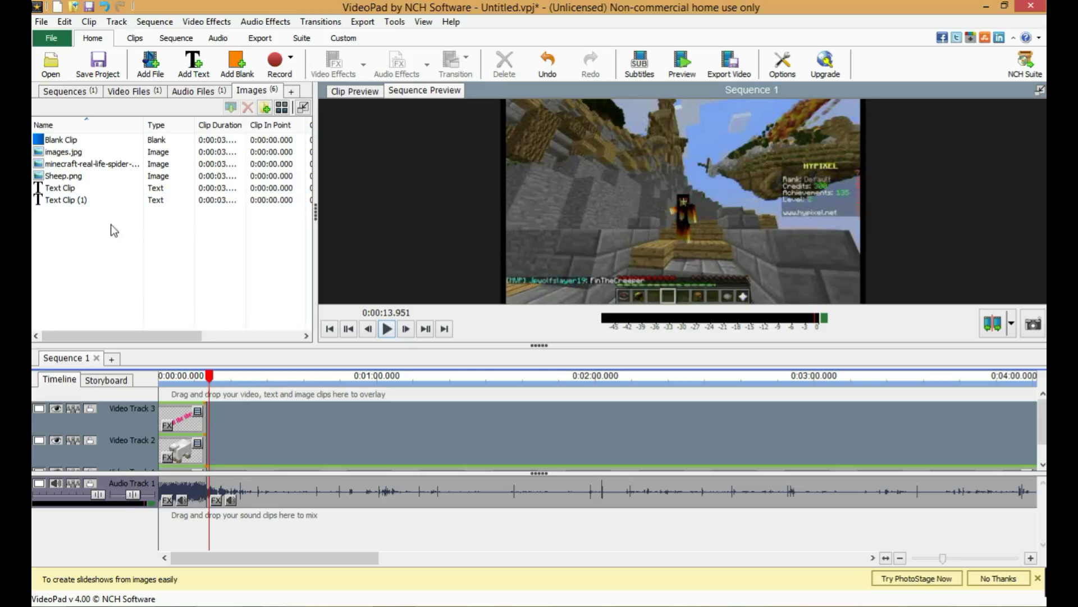
double_click(147, 201)
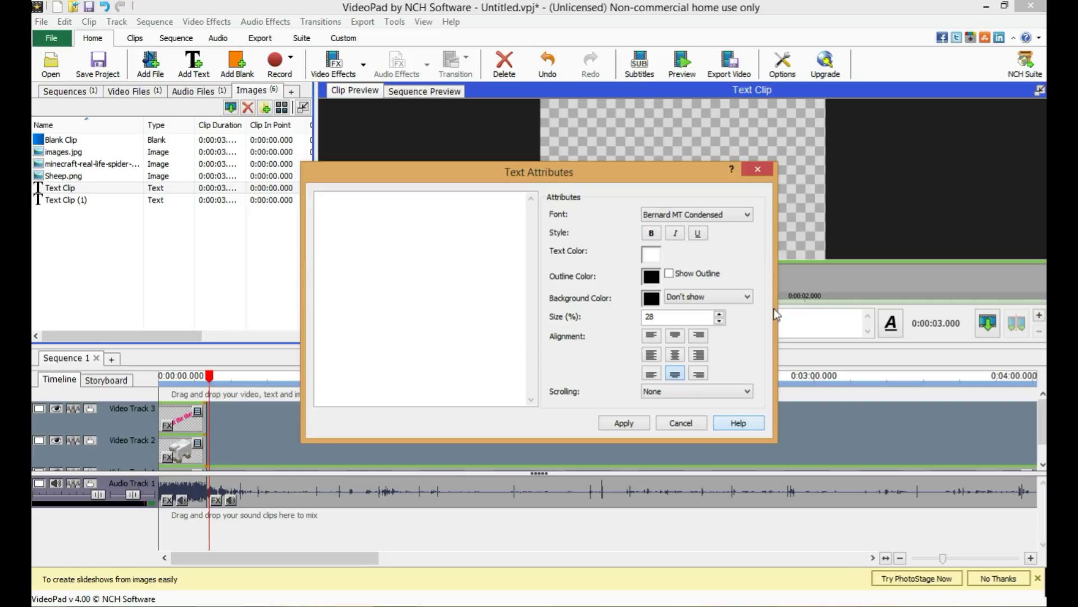
left_click(757, 169)
left_click_drag(184, 188, 218, 441)
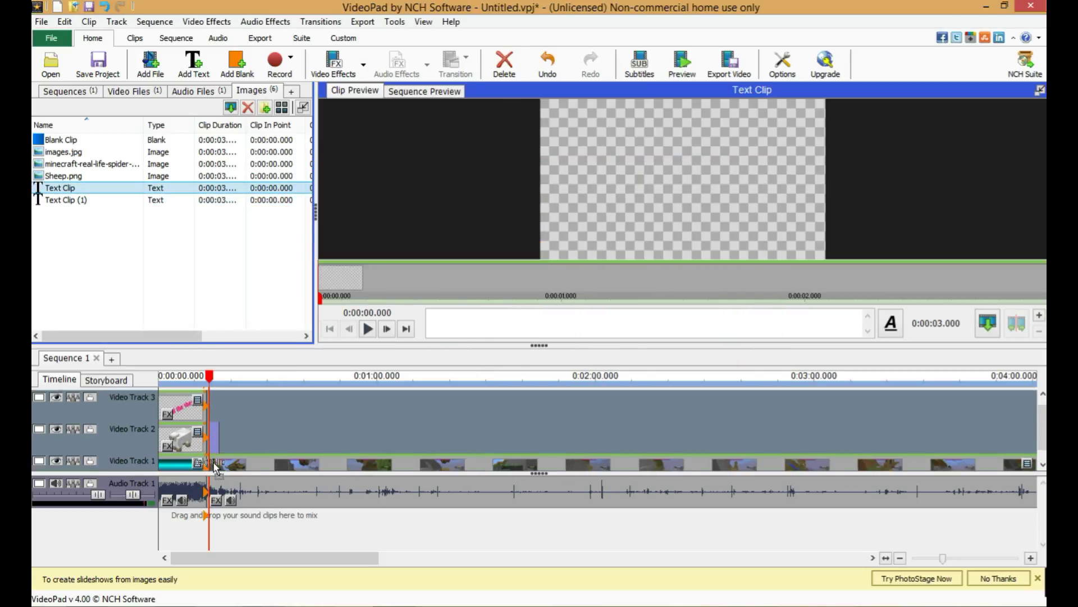
left_click(548, 61)
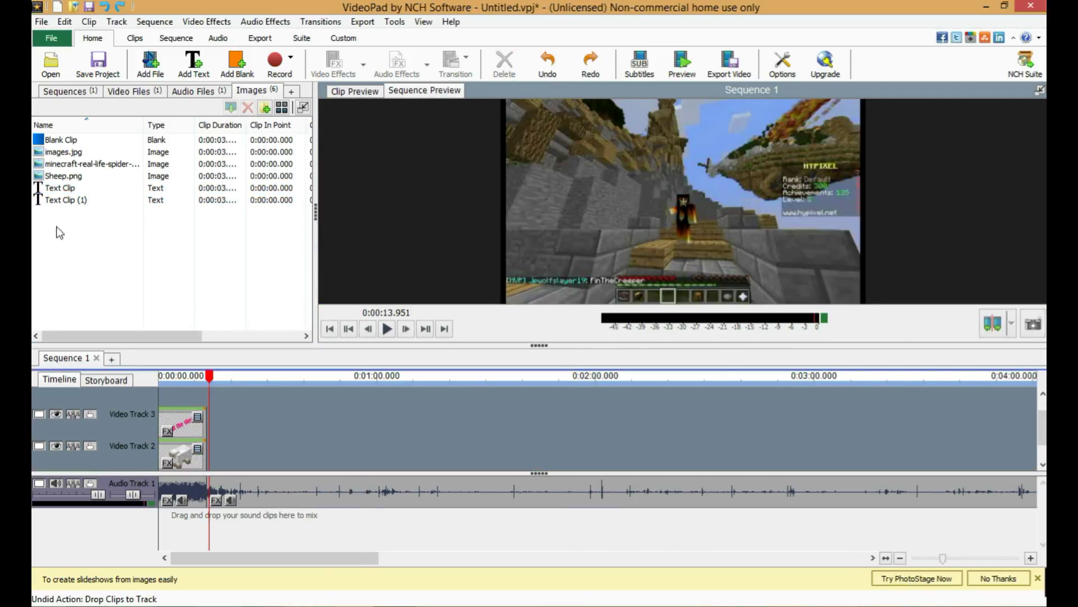
Place the empty text clip directly after the sheep image on Video Track 2
left_click(198, 202)
left_click(204, 194, "shift")
left_click_drag(204, 193, 212, 429)
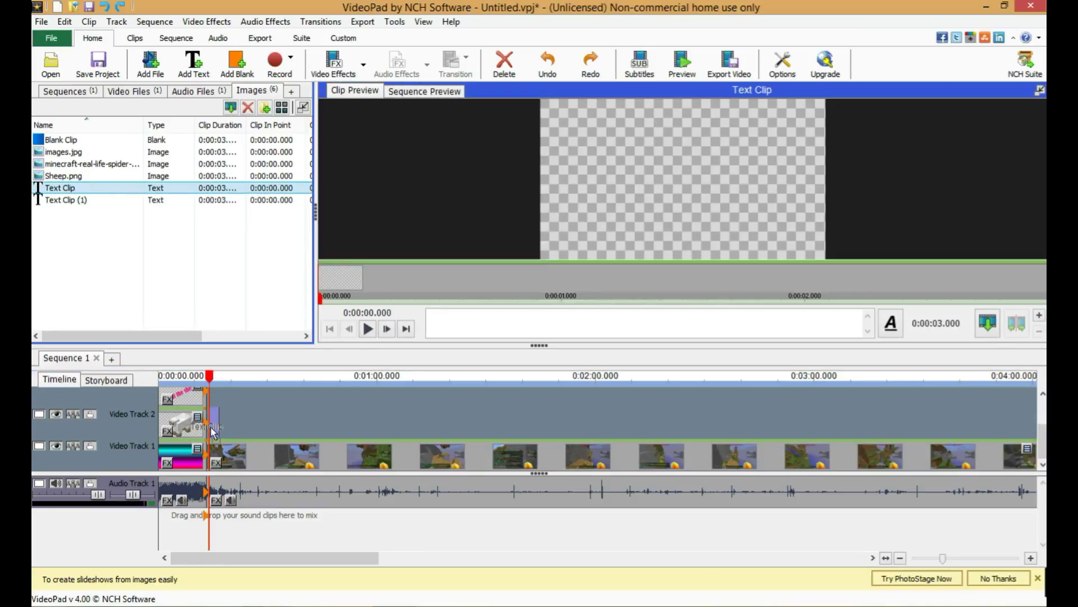
left_click_drag(203, 428, 203, 428)
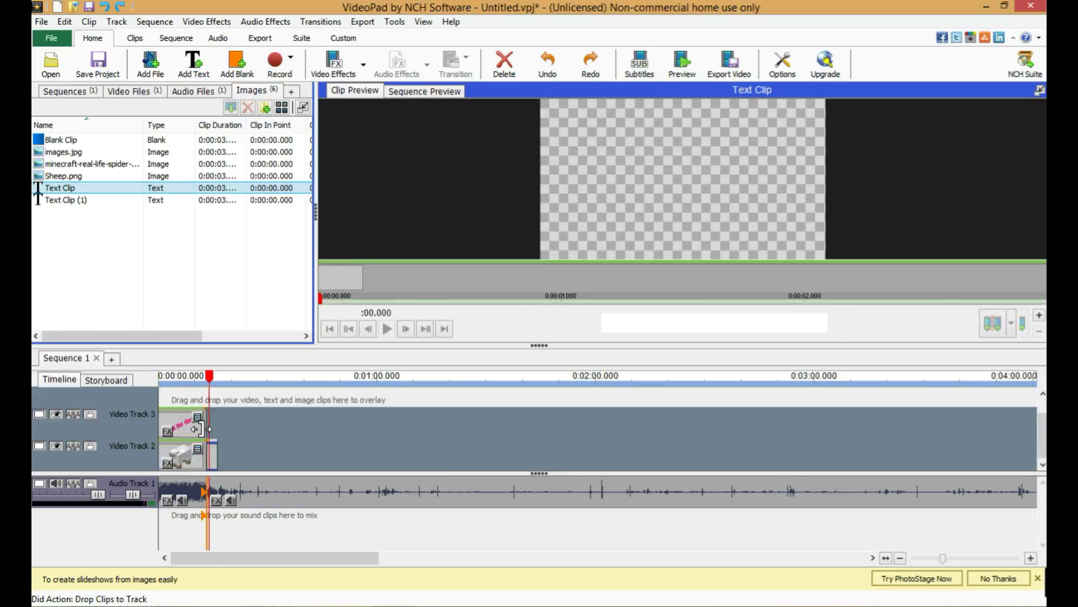
left_click(180, 201)
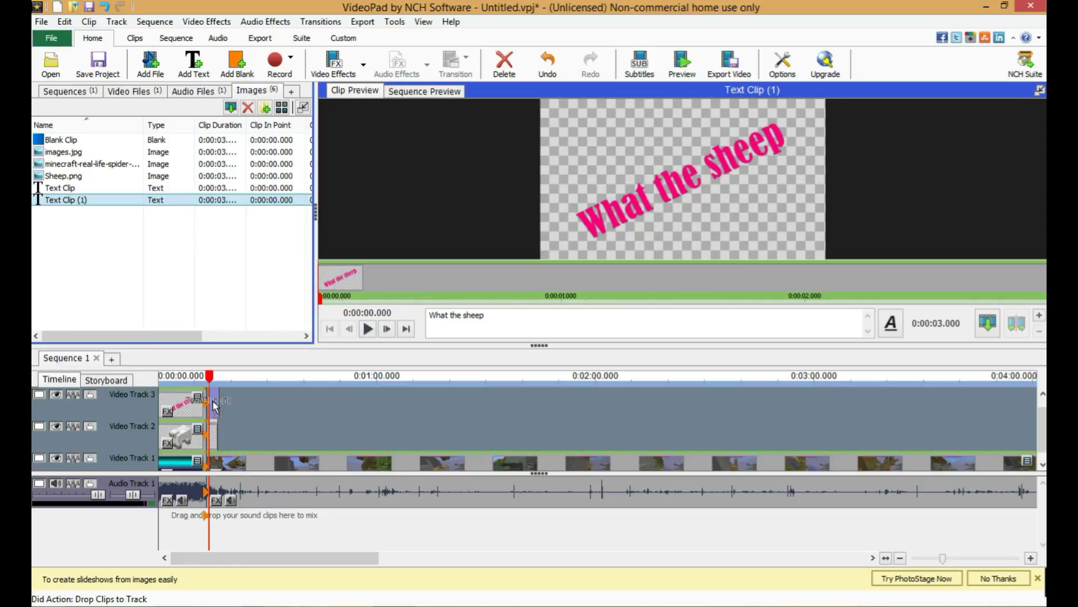
left_click(219, 389)
left_click_drag(219, 389, 289, 391)
left_click_drag(205, 420, 209, 421)
key("Delete")
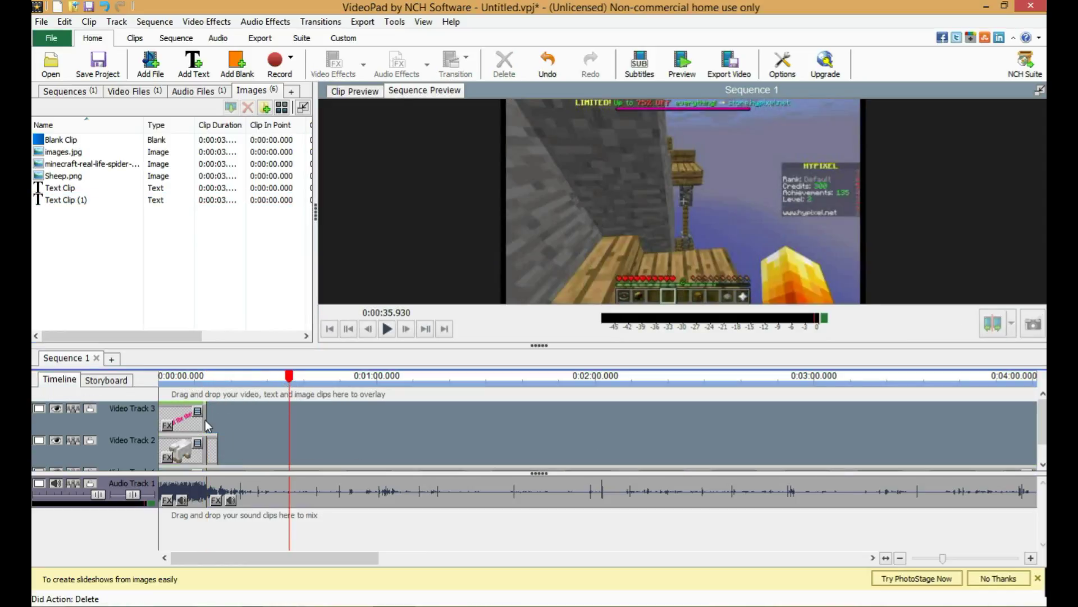
Place the empty text clip directly after the title on Video Track 3, and move the playhead to about 22 seconds
left_click_drag(85, 187, 212, 419)
left_click_drag(290, 382, 240, 402)
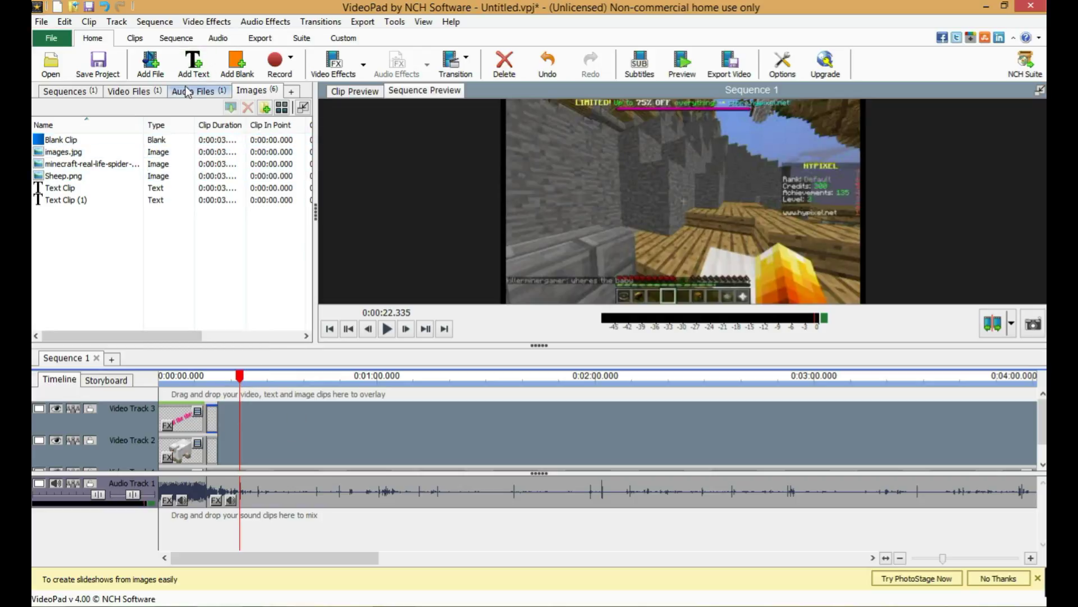
Add a Crop effect to ScreenCaptureProject121.mp4 and trim its side borders to X1 2.35%, X2 97.97% and Y2 99.81%
left_click(119, 92)
left_click(127, 142)
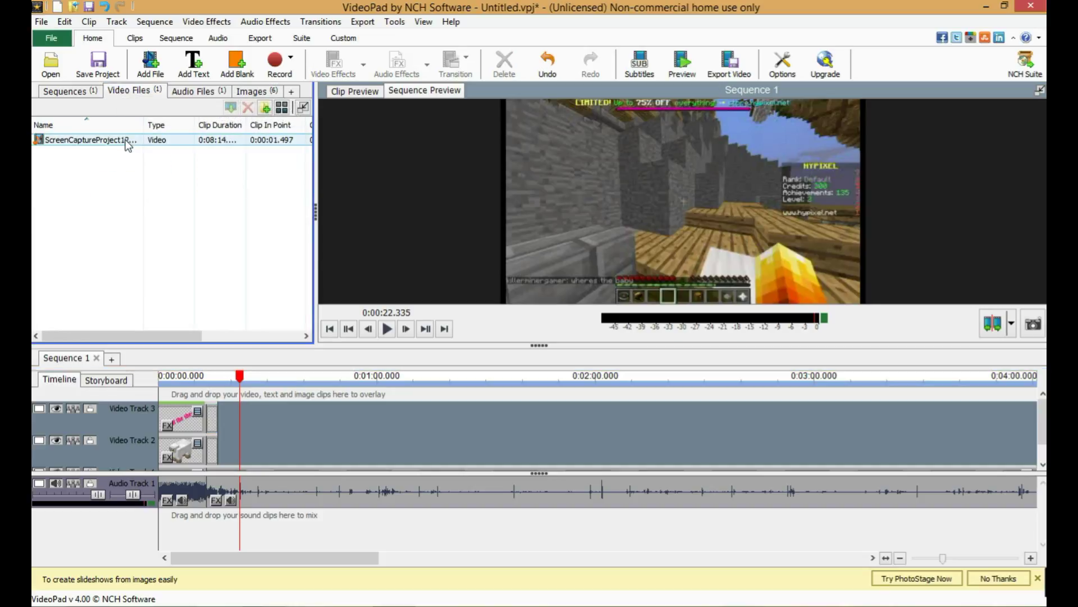
right_click(128, 145)
left_click(93, 145)
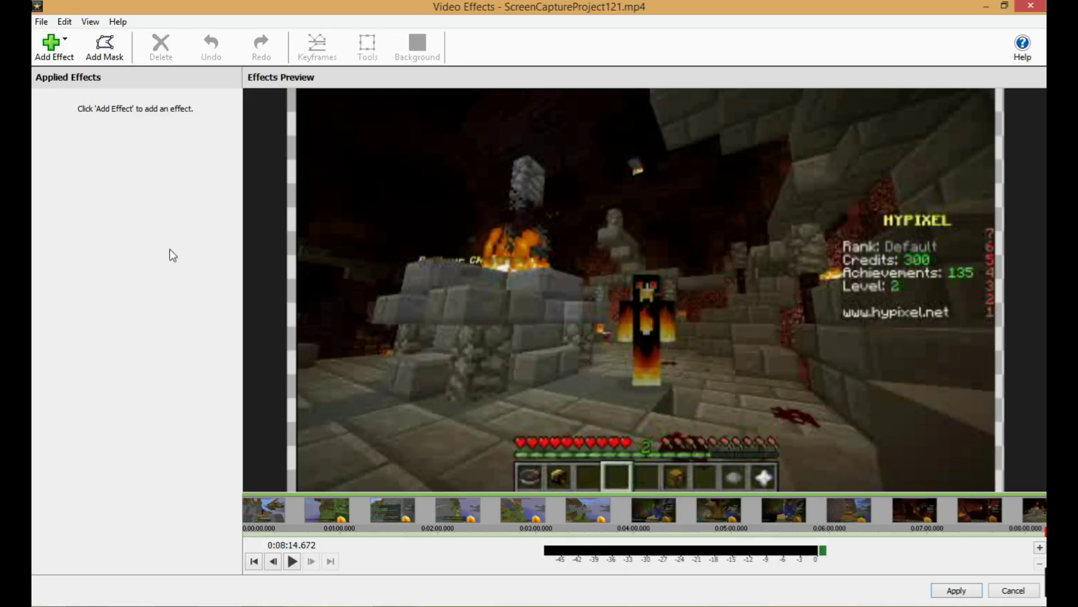
left_click(49, 43)
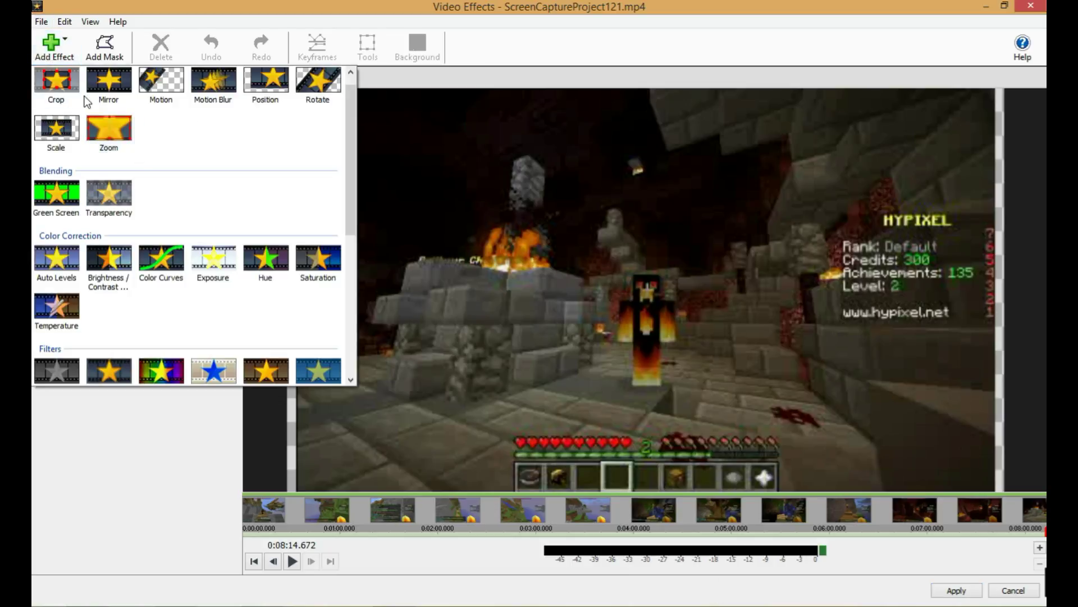
left_click_drag(345, 147, 344, 98)
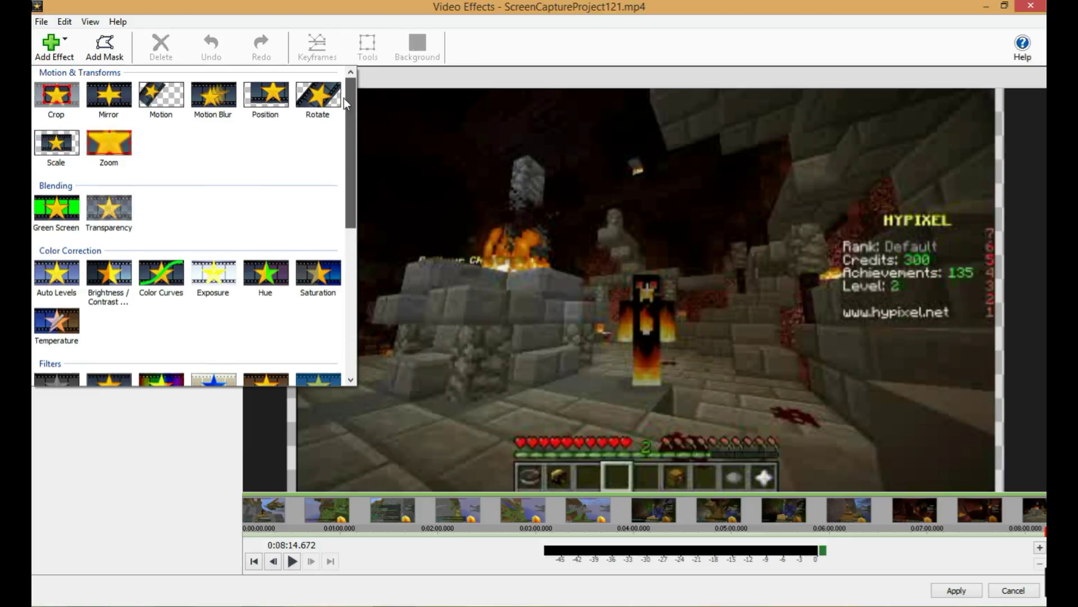
left_click(57, 96)
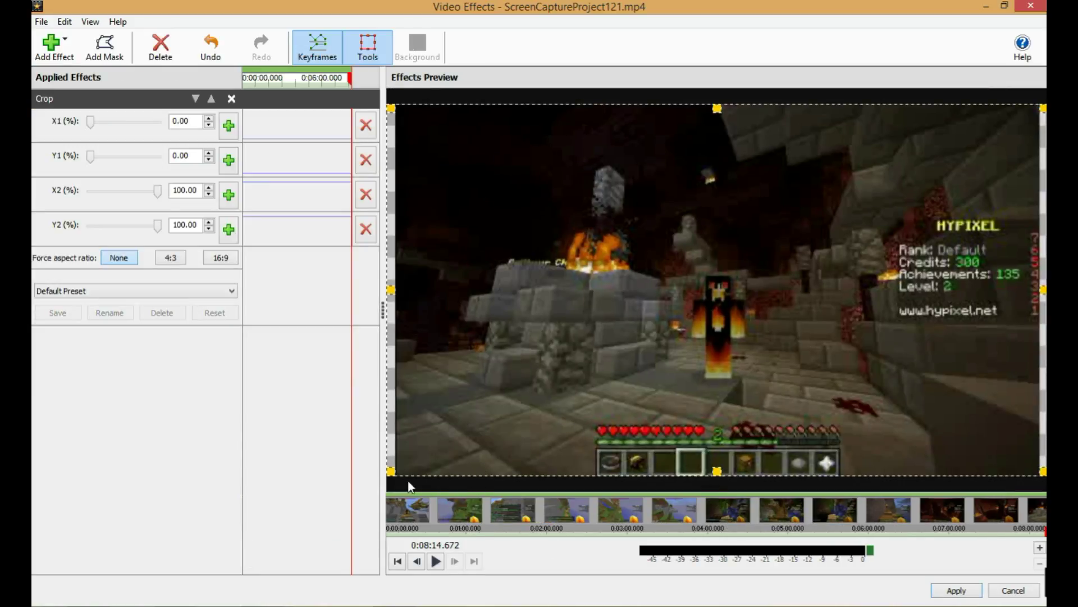
mouse_move(392, 469)
left_mouse_down()
mouse_move(440, 468)
mouse_move(403, 470)
left_mouse_up()
left_click_drag(1042, 470, 1034, 472)
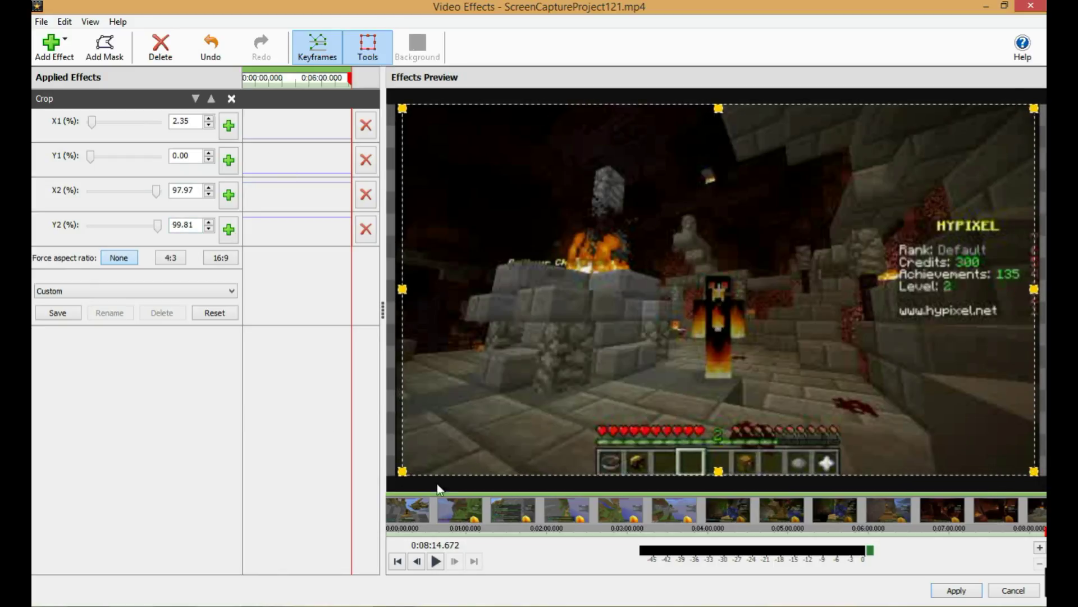
Tighten the crop to a small upright rectangle around the Minecraft character in the middle of the frame
left_click(50, 45)
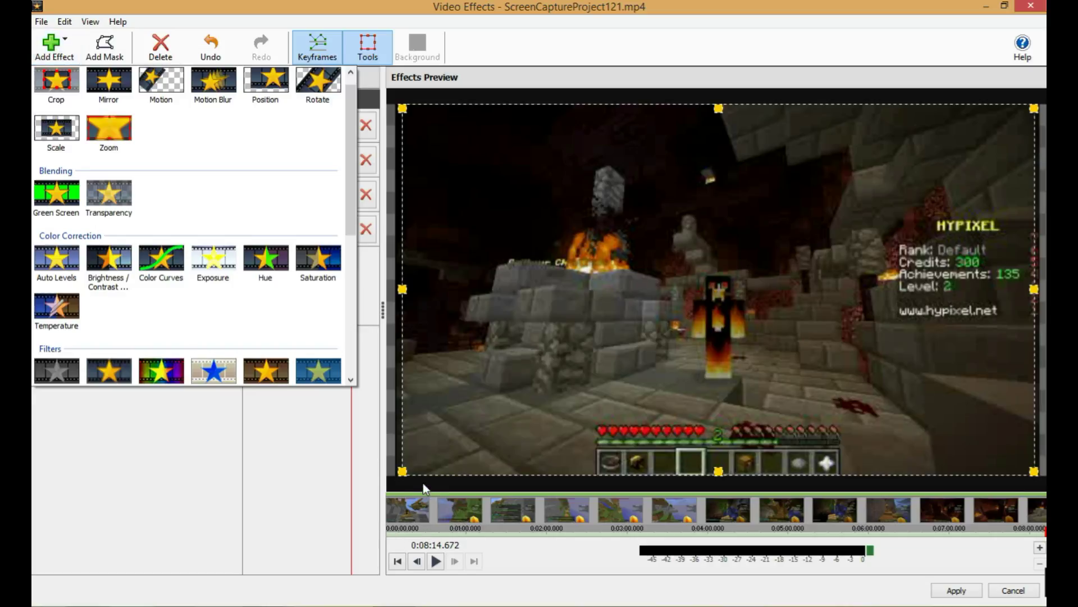
left_click_drag(400, 468, 633, 419)
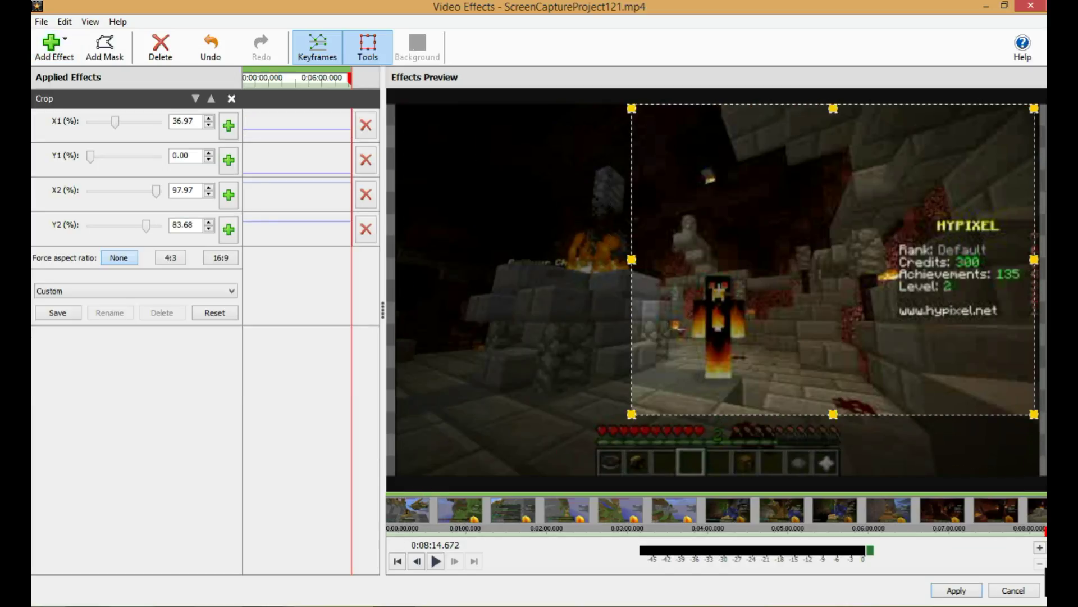
left_click_drag(1038, 121, 801, 235)
left_click_drag(632, 415, 663, 407)
Add a Position effect and move the cropped picture to the frame's upper-left corner, with offsets of -41.24% horizontal and -31.69% vertical
left_click(47, 45)
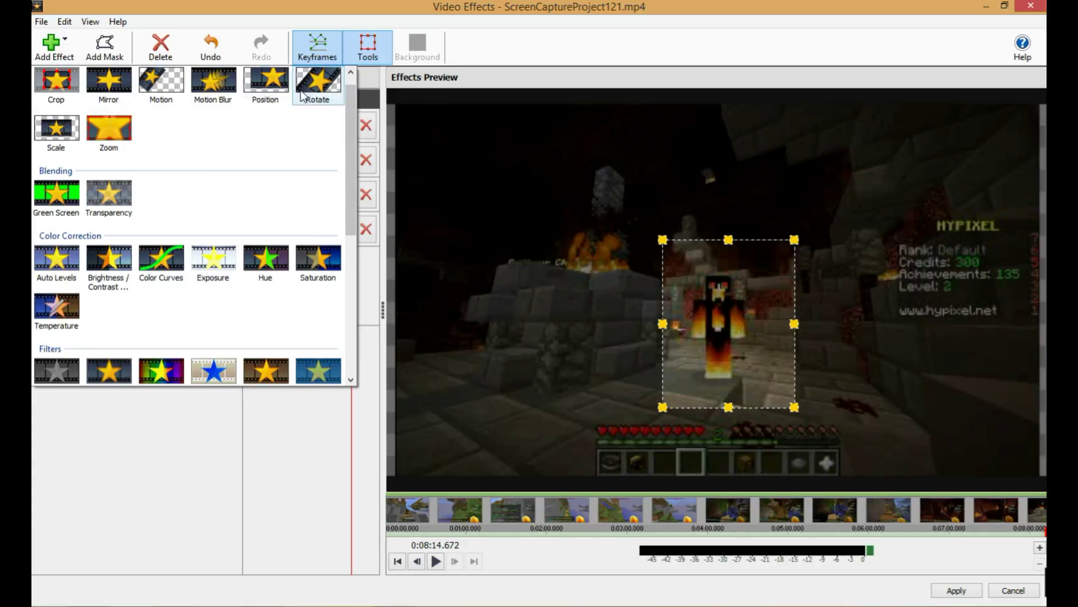
left_click(265, 83)
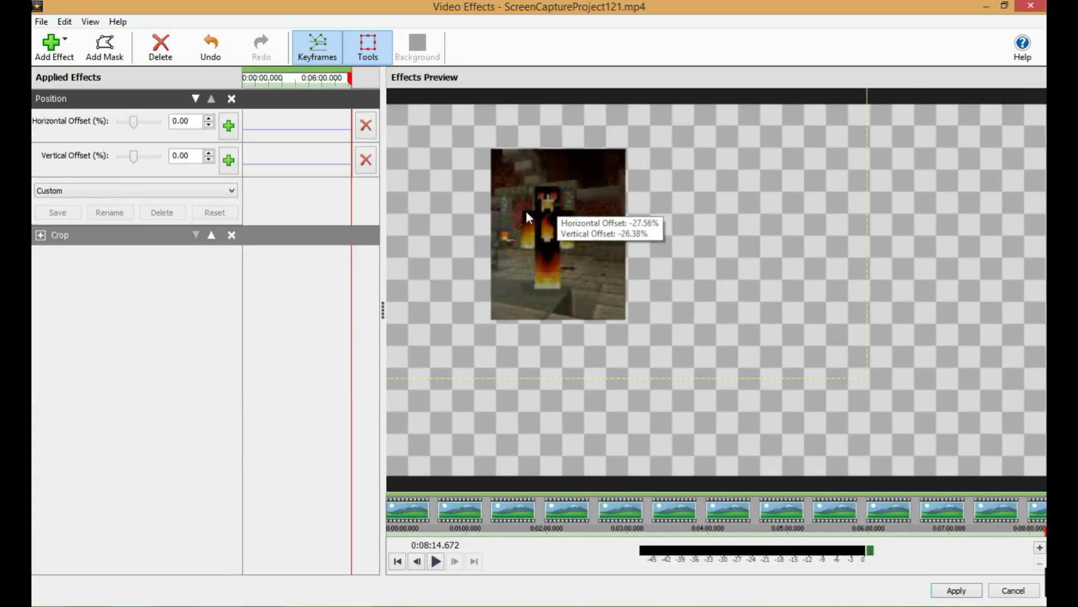
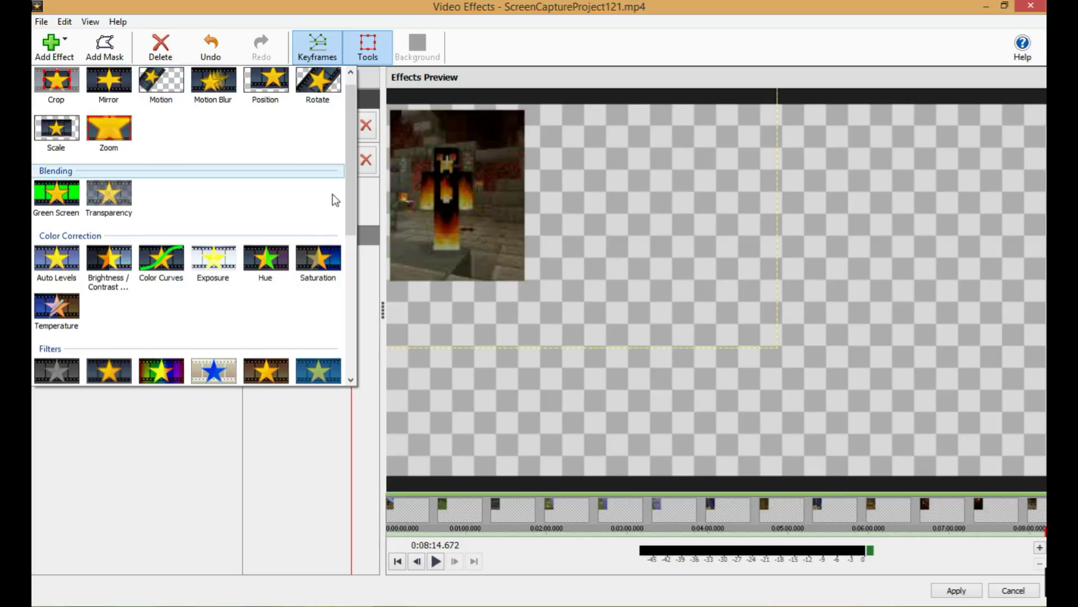
left_click_drag(484, 207, 627, 309)
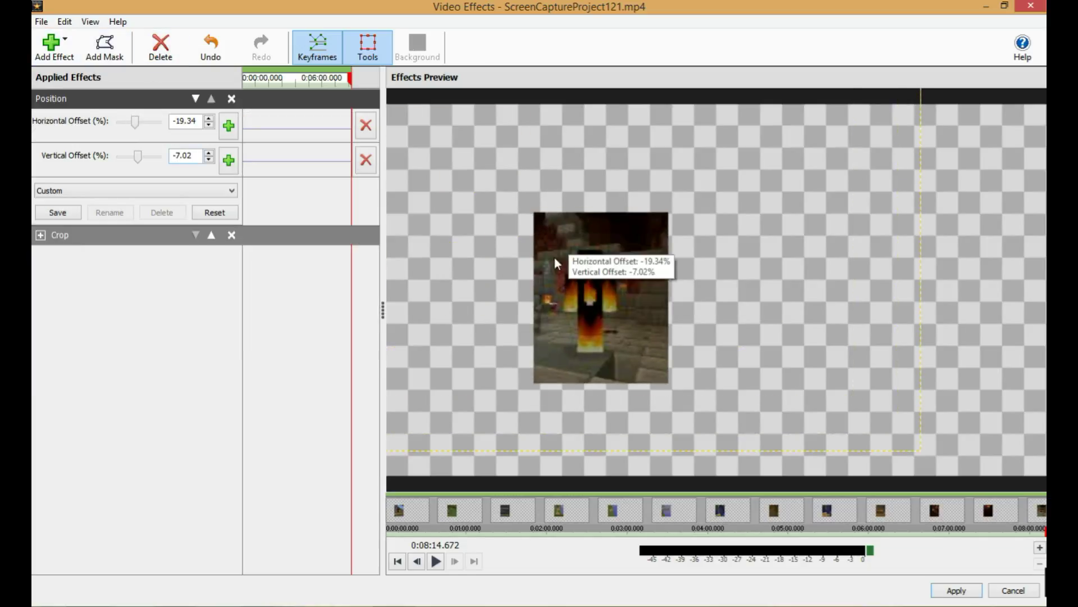
left_click_drag(554, 257, 409, 165)
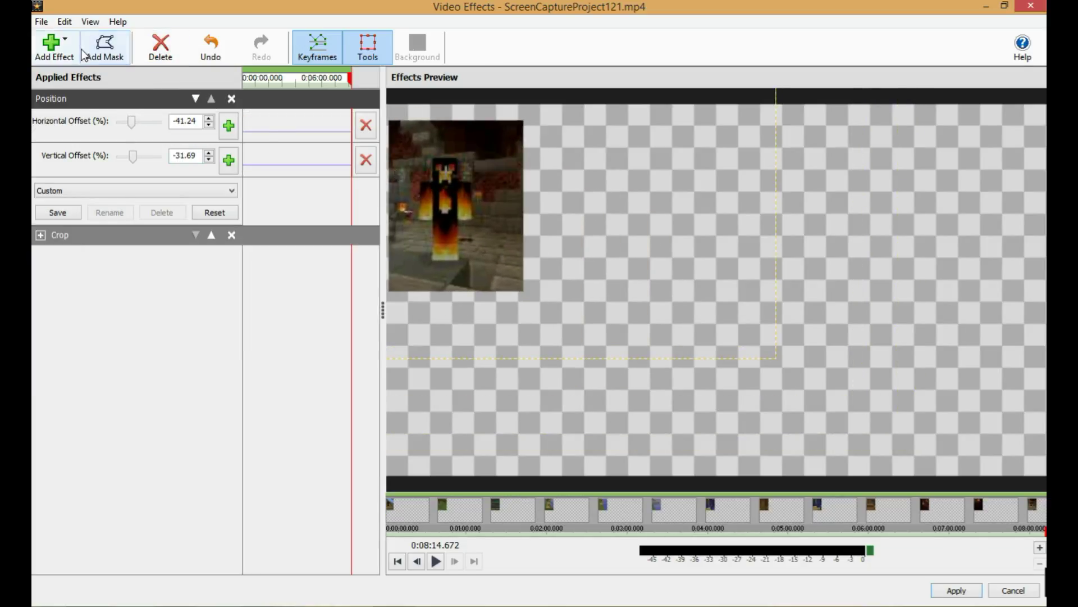
Add a Motion effect and shift the cropped picture by 16.56% horizontally and 7.40% vertically
left_click(46, 54)
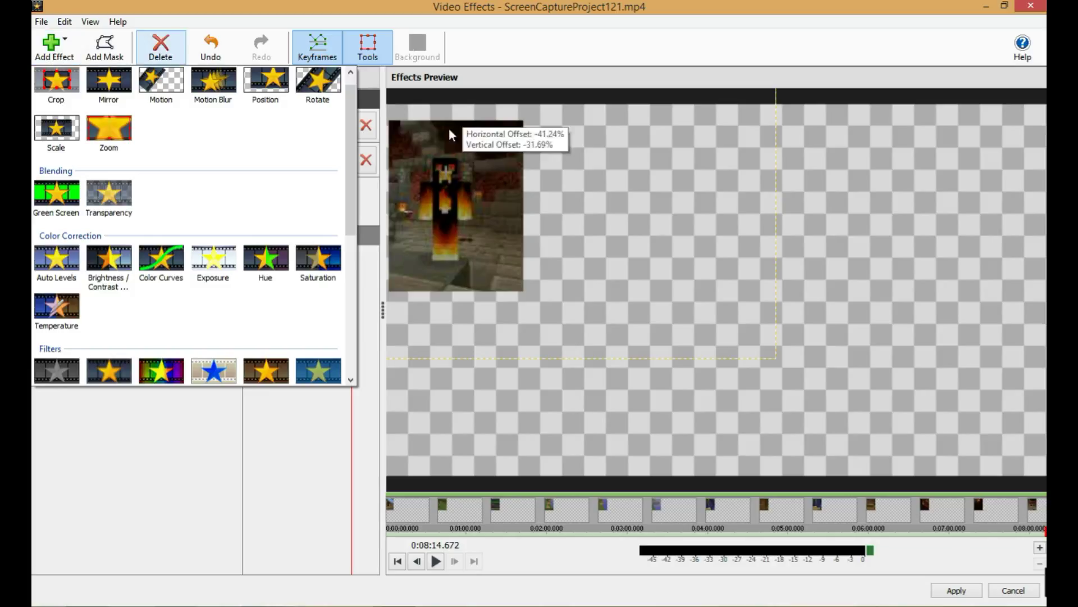
left_click(163, 92)
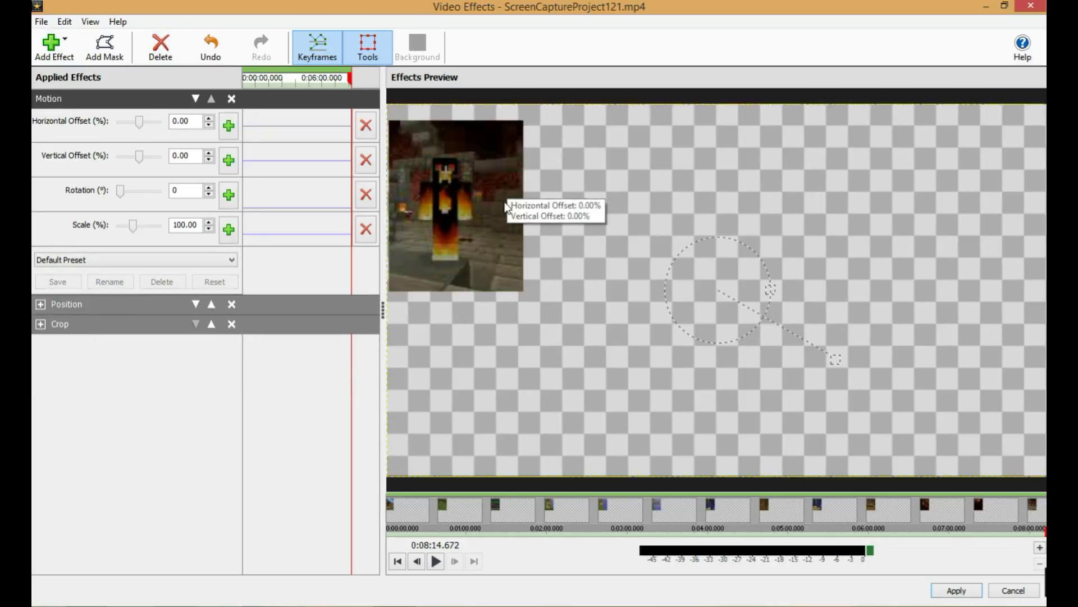
left_click_drag(591, 228, 633, 241)
left_click_drag(771, 289, 733, 338)
left_click_drag(674, 169, 590, 321)
left_click(211, 47)
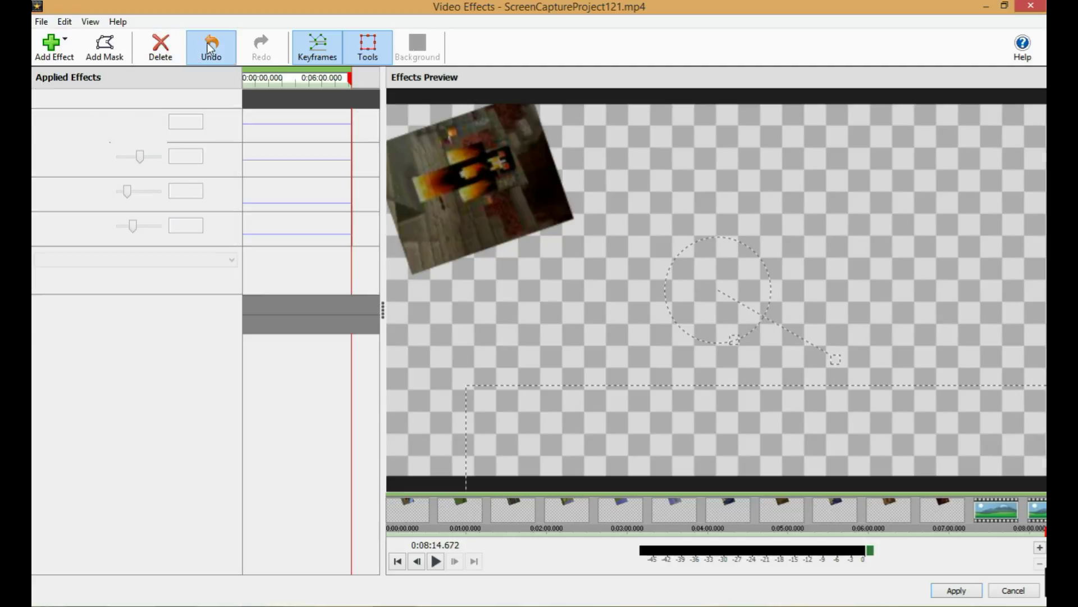
left_click(211, 48)
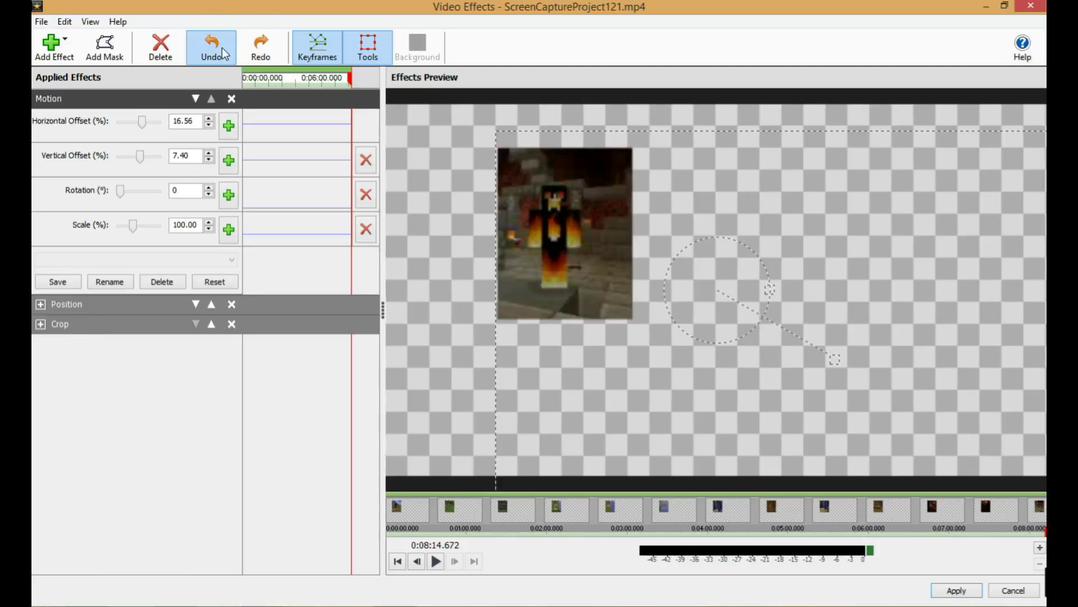
Rotate the picture 135° with the Motion effect and move it to offsets of 10.68% horizontal and -7.59% vertical
left_click_drag(632, 260, 817, 325)
left_click_drag(771, 290, 693, 312)
left_click_drag(813, 279, 871, 235)
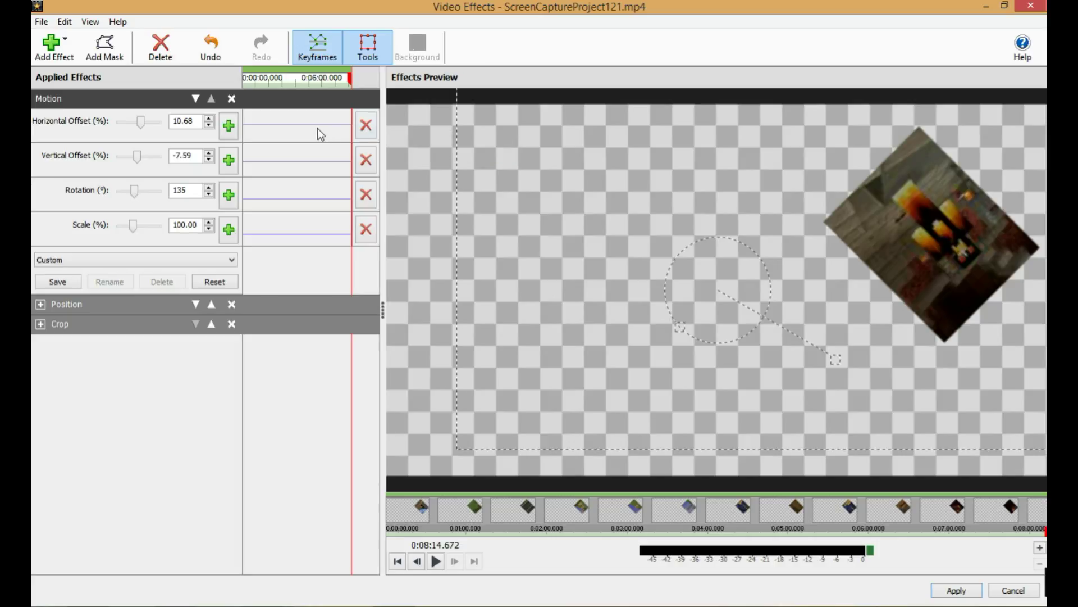
Add end-of-clip Motion keyframes for horizontal offset -2.70%, vertical offset -18.92%, rotation 116° and scale 121.62%
left_click(351, 127)
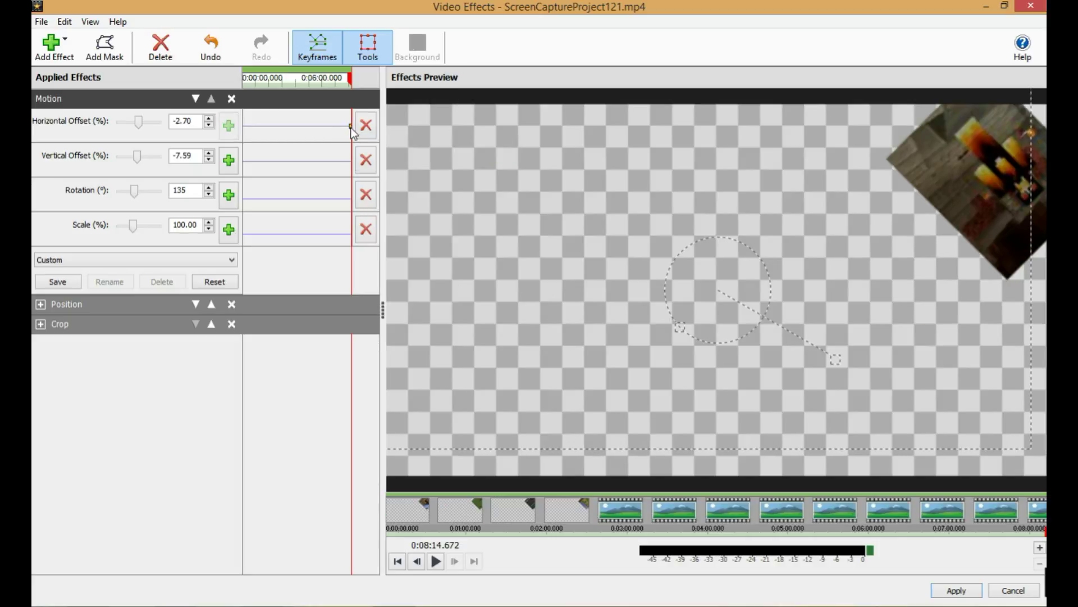
left_click(351, 163)
left_click(349, 198)
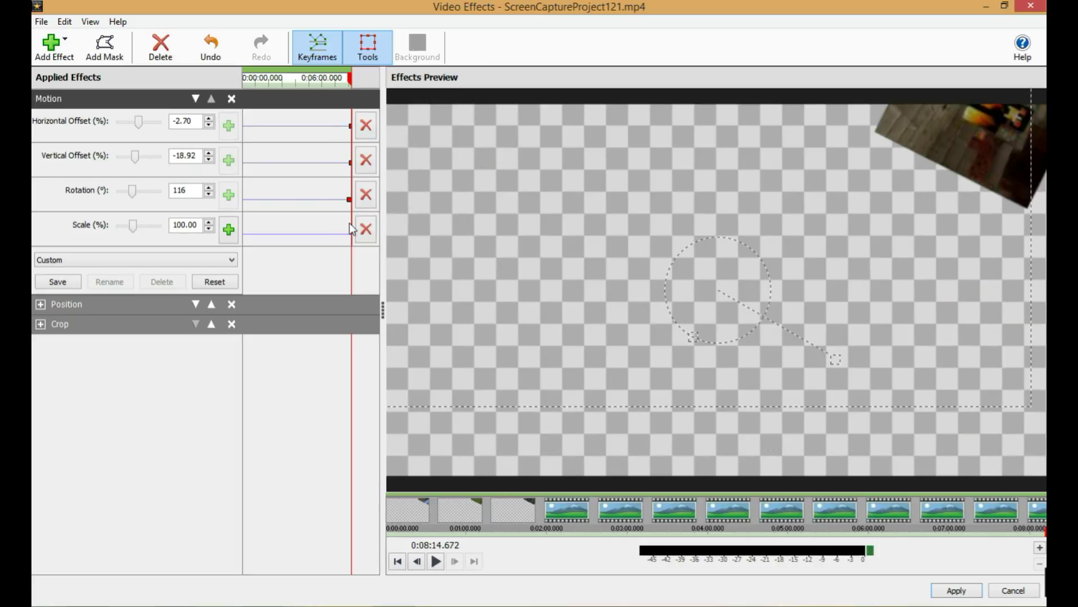
left_click(349, 232)
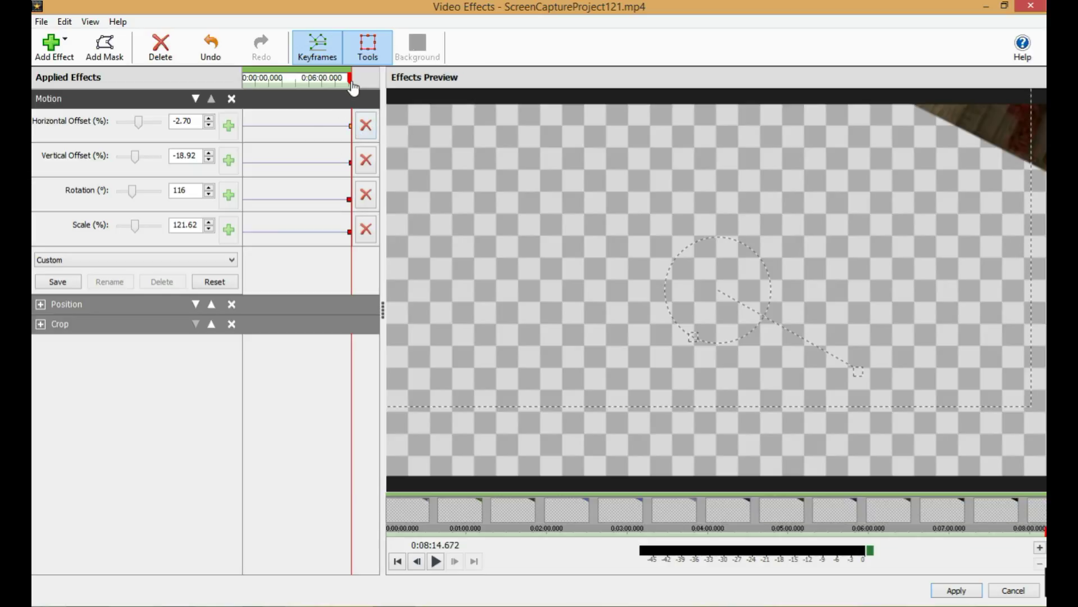
Add Motion keyframes at 0:00:03.212 for horizontal offset 2.70%, vertical offset -18.92%, rotation 126° and scale 129.73%
left_click_drag(353, 87, 245, 94)
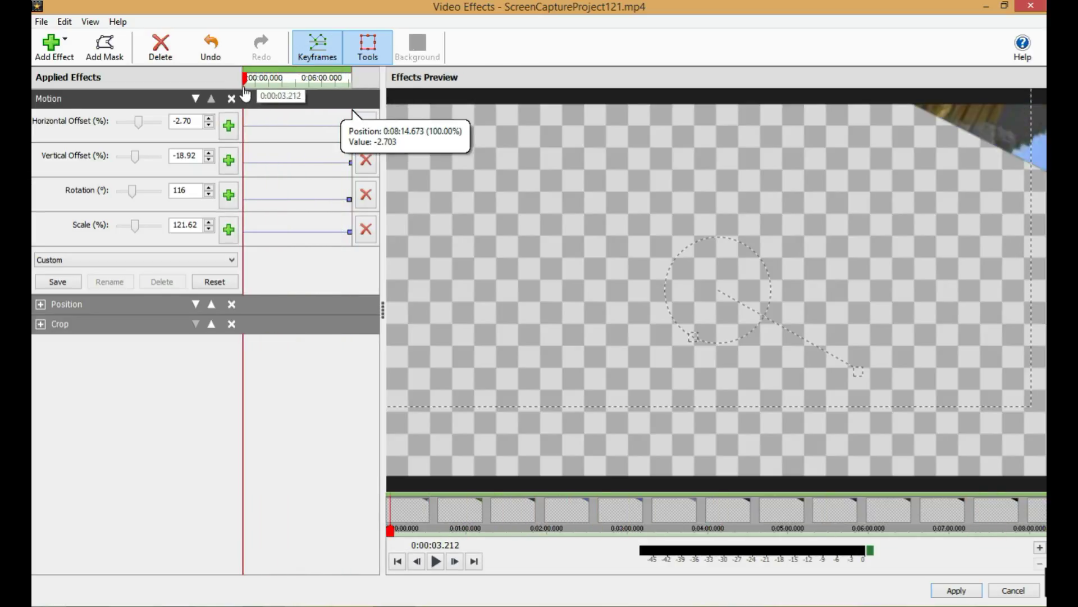
left_click(245, 130)
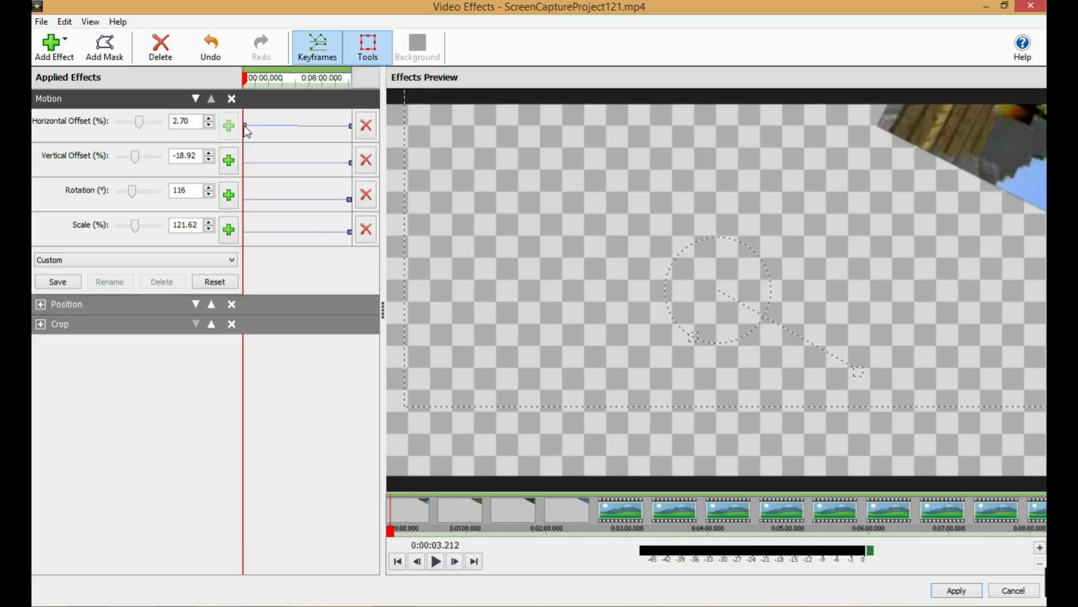
left_click(246, 163)
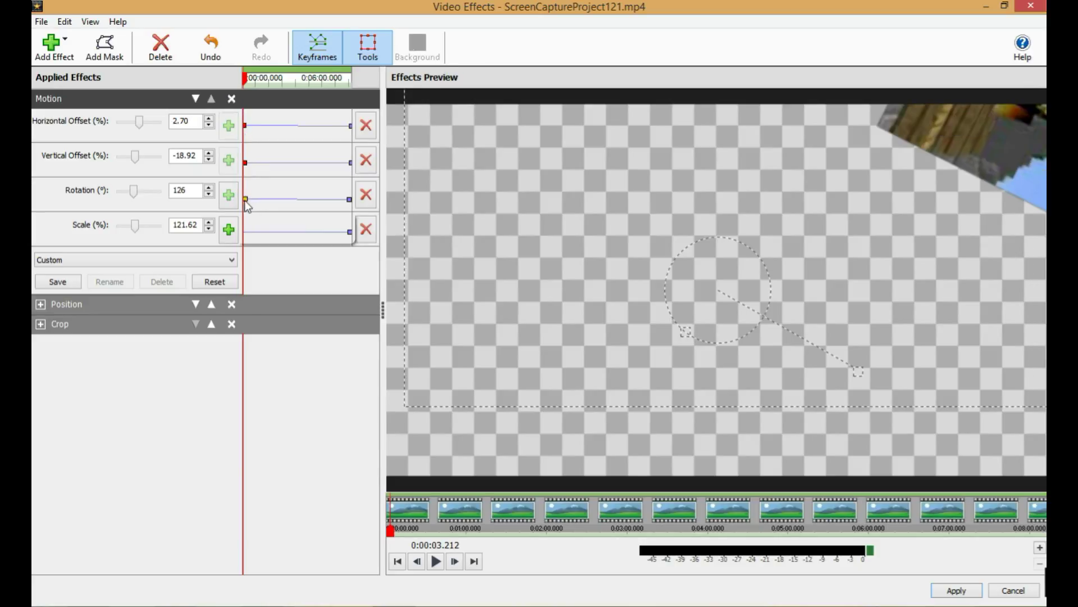
left_click(245, 200)
left_click(245, 231)
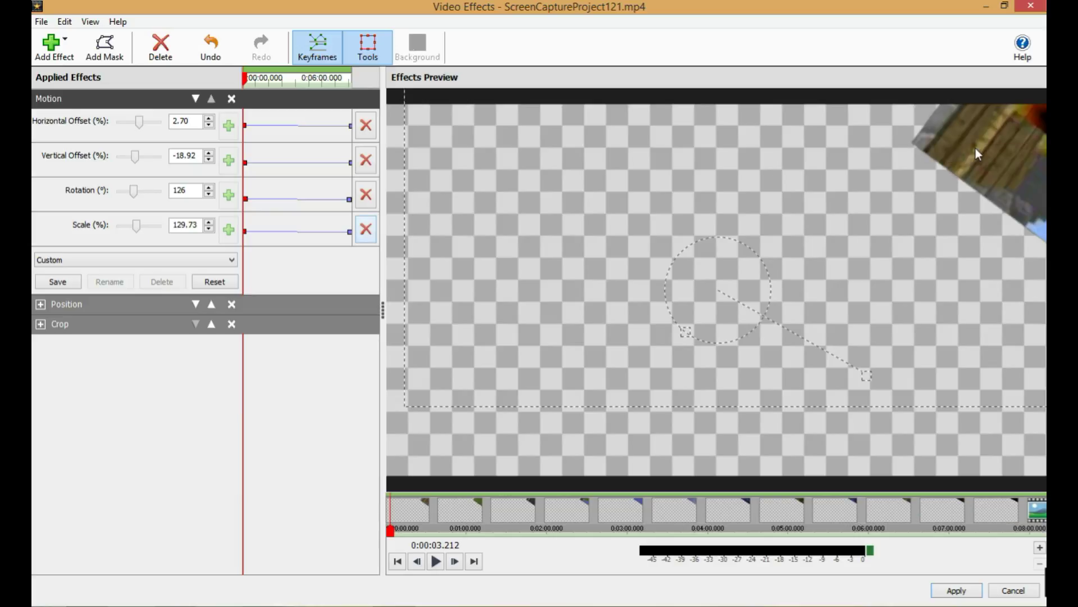
Change the 0:00:03.212 keyframes to 0° rotation, 0% scale and offsets of 8.12% horizontal and -7.21% vertical
left_click_drag(808, 215, 649, 201)
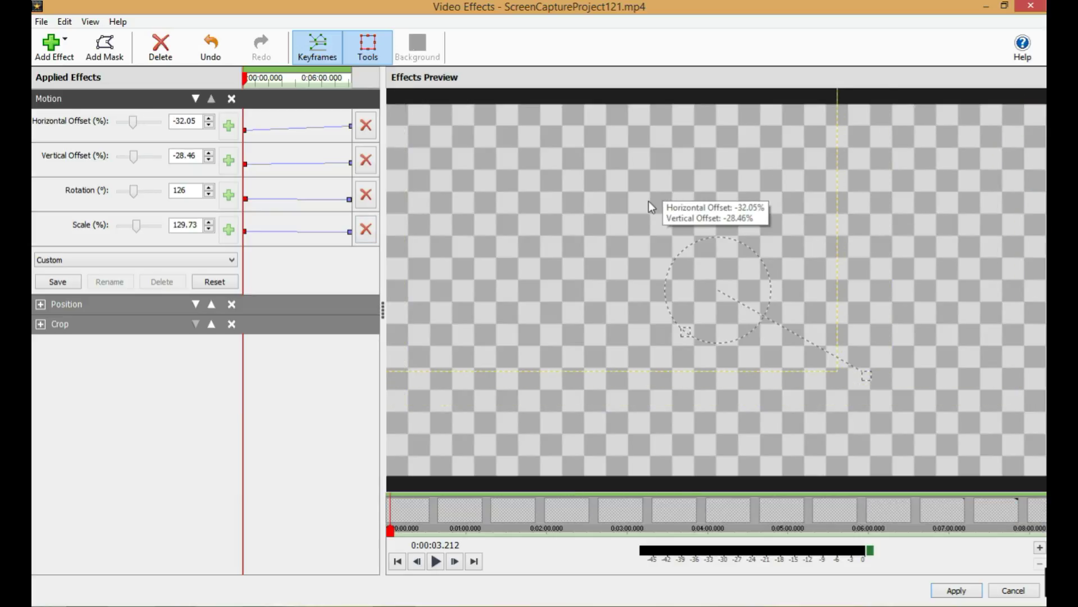
left_click_drag(130, 156, 118, 123)
left_click_drag(133, 192, 116, 226)
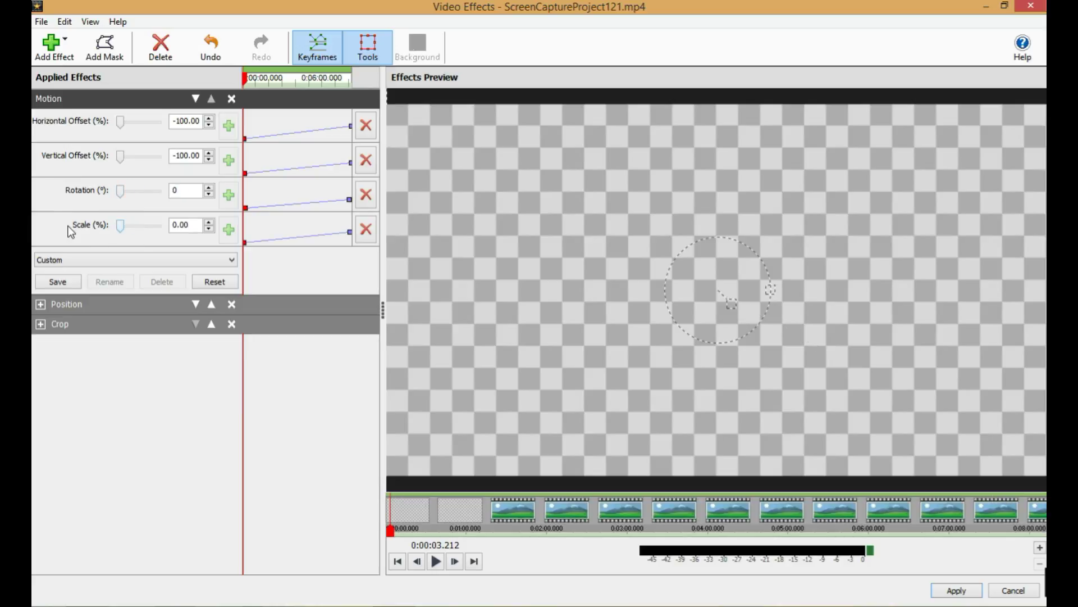
left_click_drag(628, 177, 702, 257)
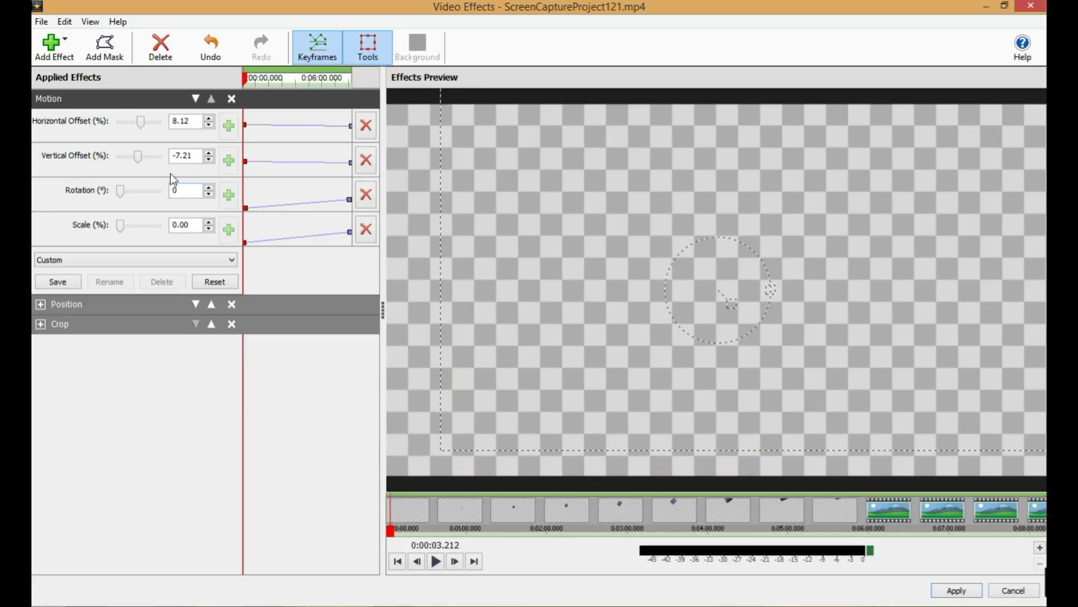
Delete all keyframes of the Motion effect's horizontal offset, vertical offset, rotation and scale parameters
left_click(365, 125)
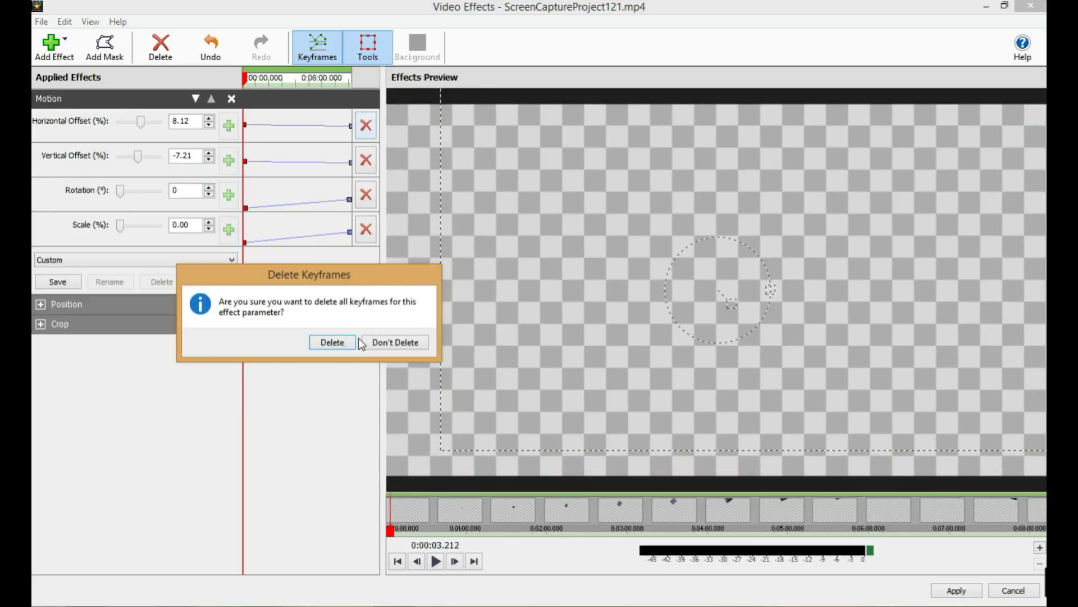
left_click(335, 342)
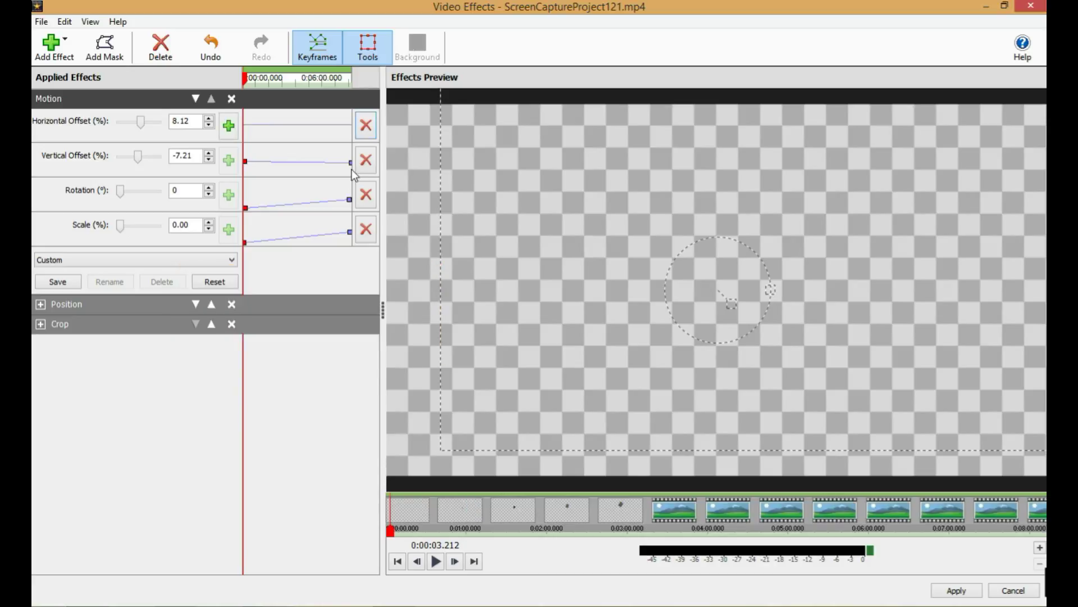
left_click(365, 160)
left_click(332, 342)
left_click(366, 195)
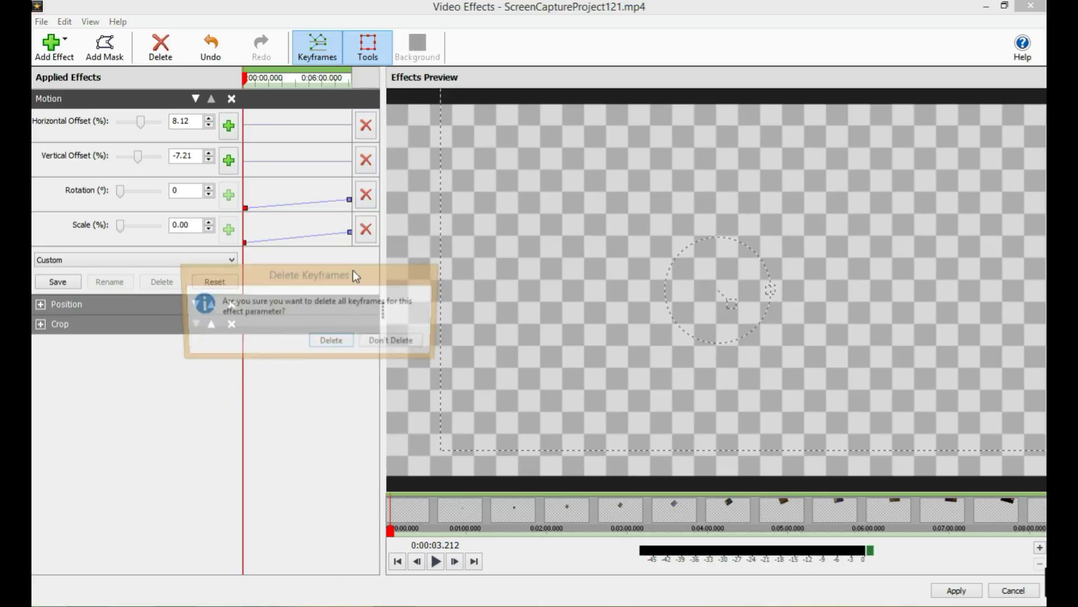
left_click(332, 341)
left_click(365, 235)
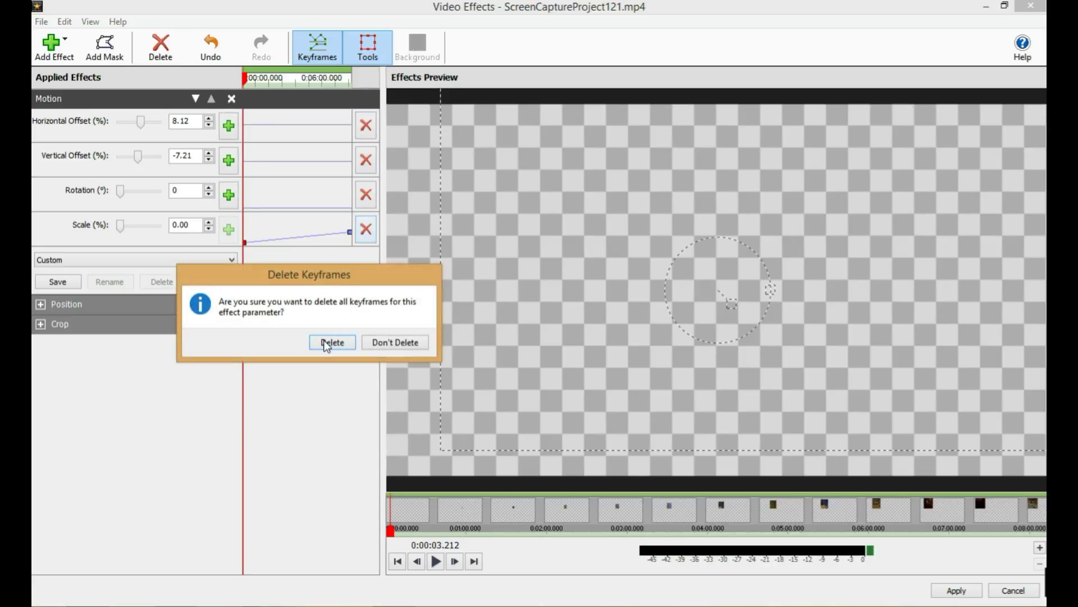
left_click(329, 341)
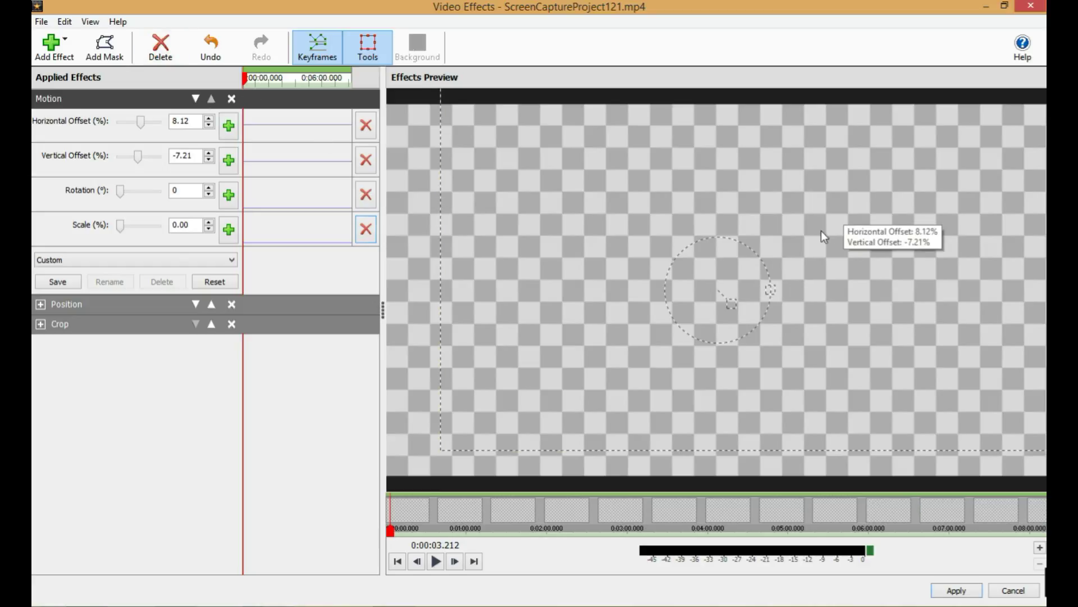
Remove the Motion effect and move the picture with the Position effect to offsets of -37.61% horizontal and -33.02% vertical
left_click_drag(821, 236, 792, 235)
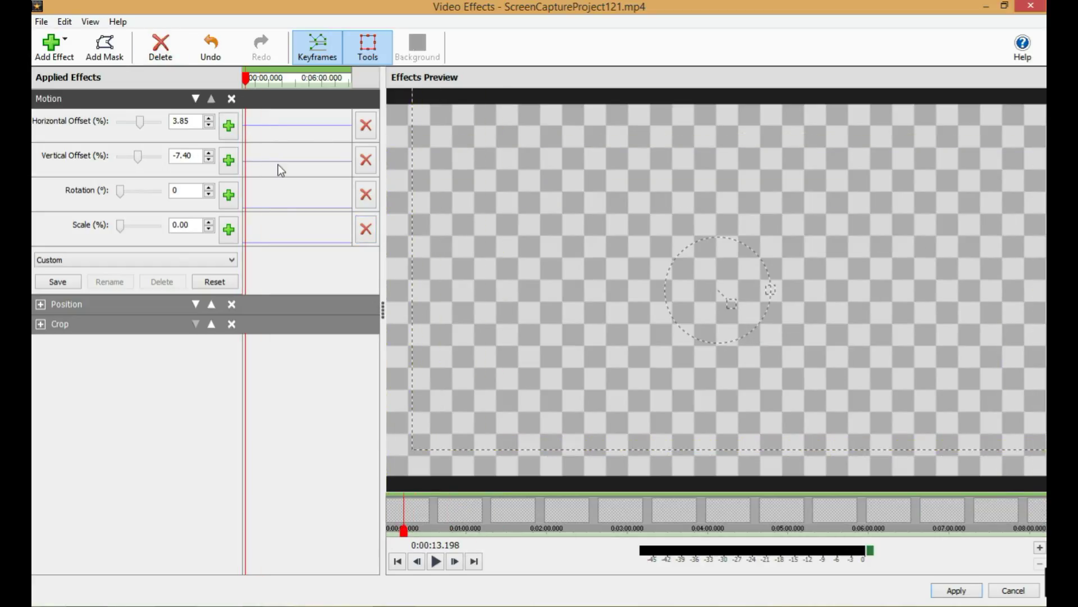
left_click(231, 100)
left_click_drag(437, 187, 454, 180)
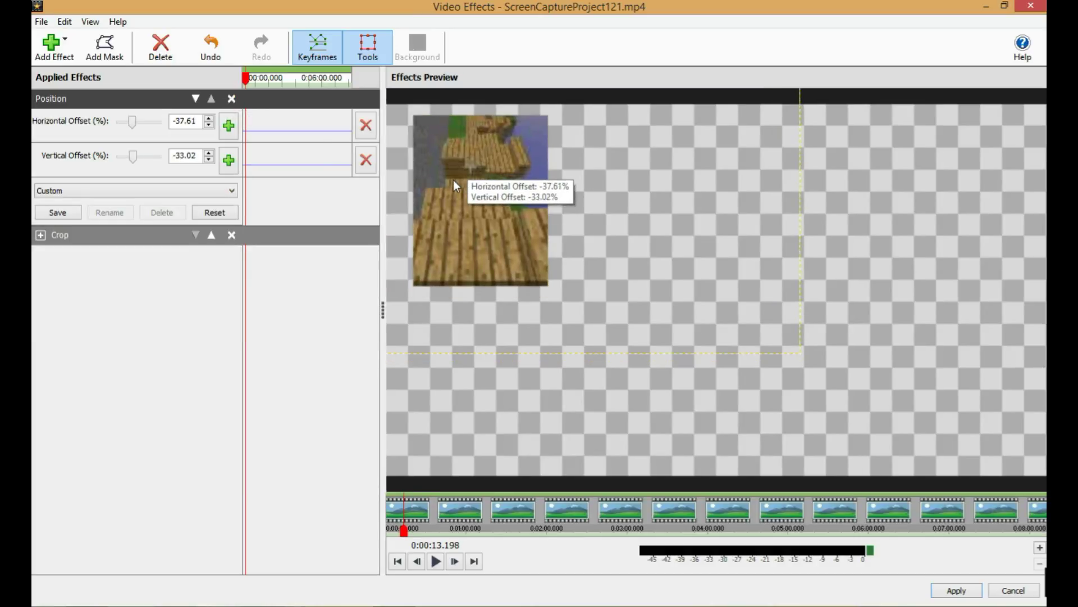
Add a new Motion effect and set keyframes for all four of its parameters at the clip's start, 0:00:00.000
left_click(250, 84)
left_click(63, 58)
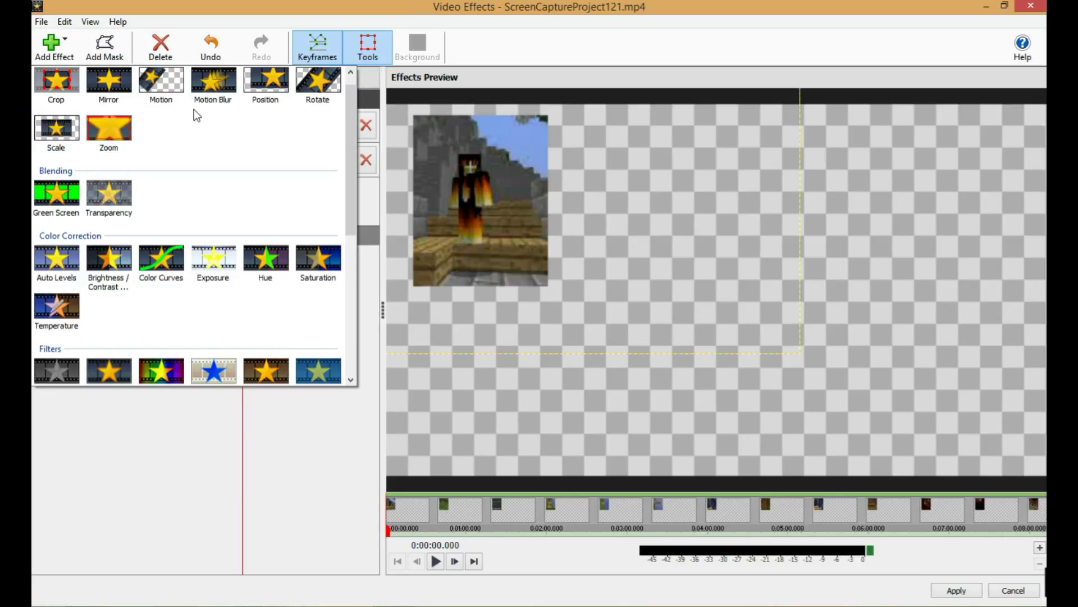
left_click(157, 87)
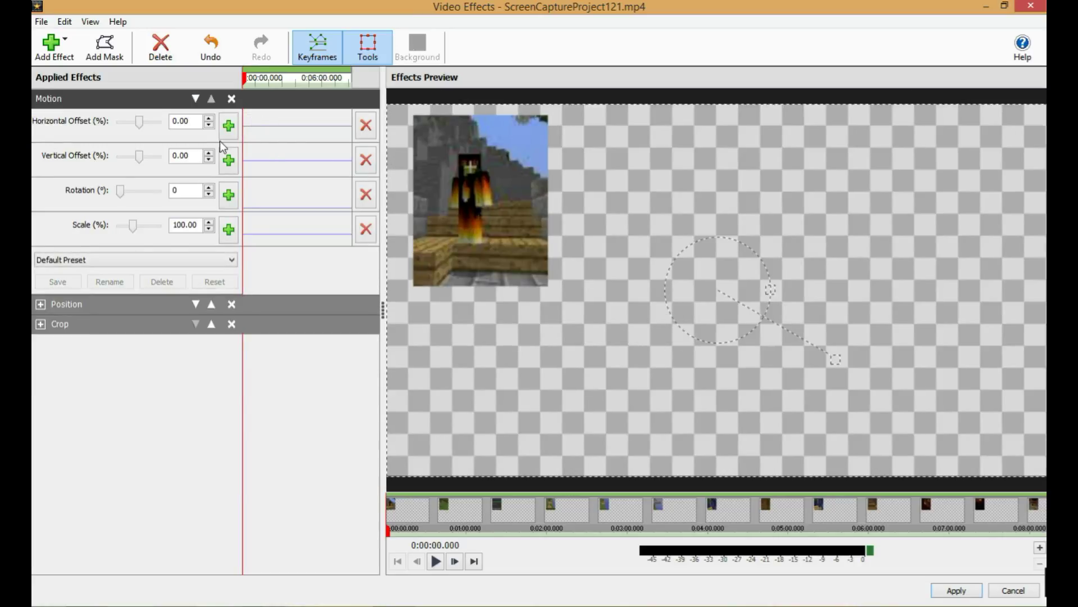
left_click(229, 125)
left_click(229, 160)
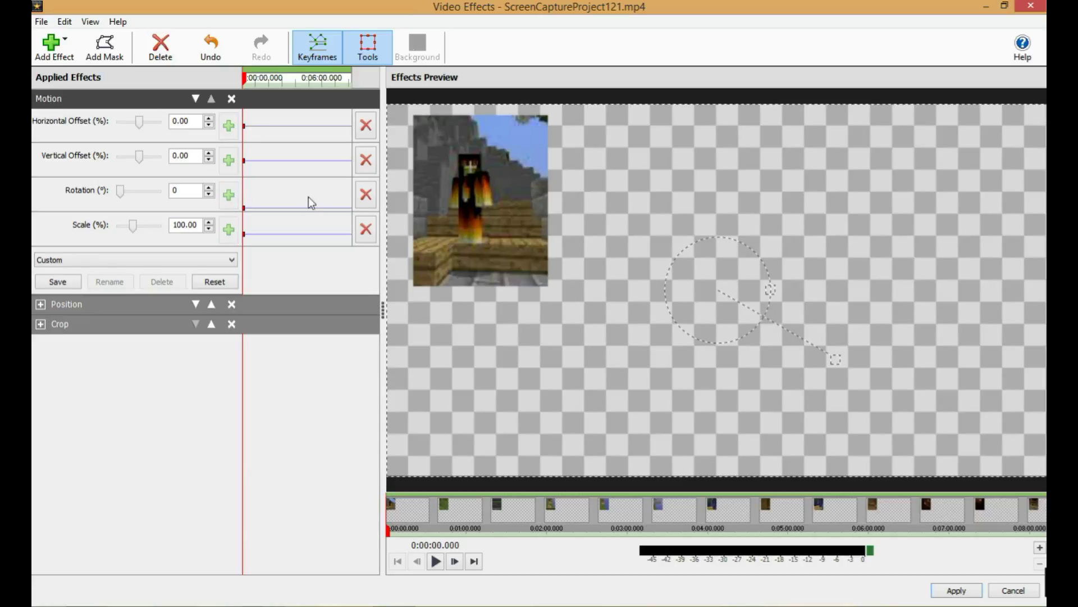
left_click_drag(500, 249, 694, 360)
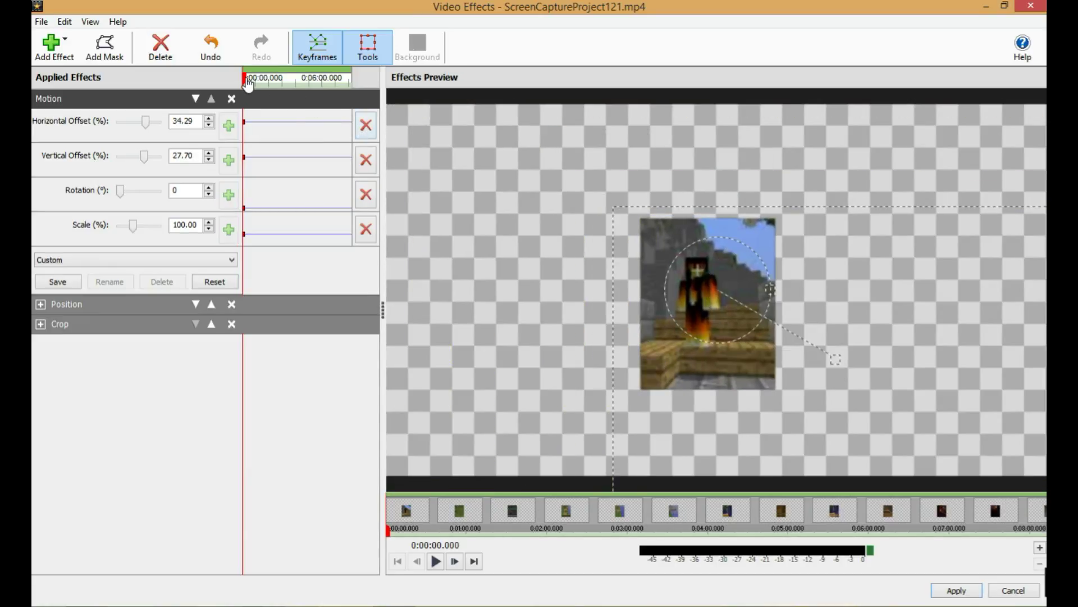
mouse_move(248, 85)
left_mouse_down()
mouse_move(259, 84)
mouse_move(237, 84)
left_mouse_up()
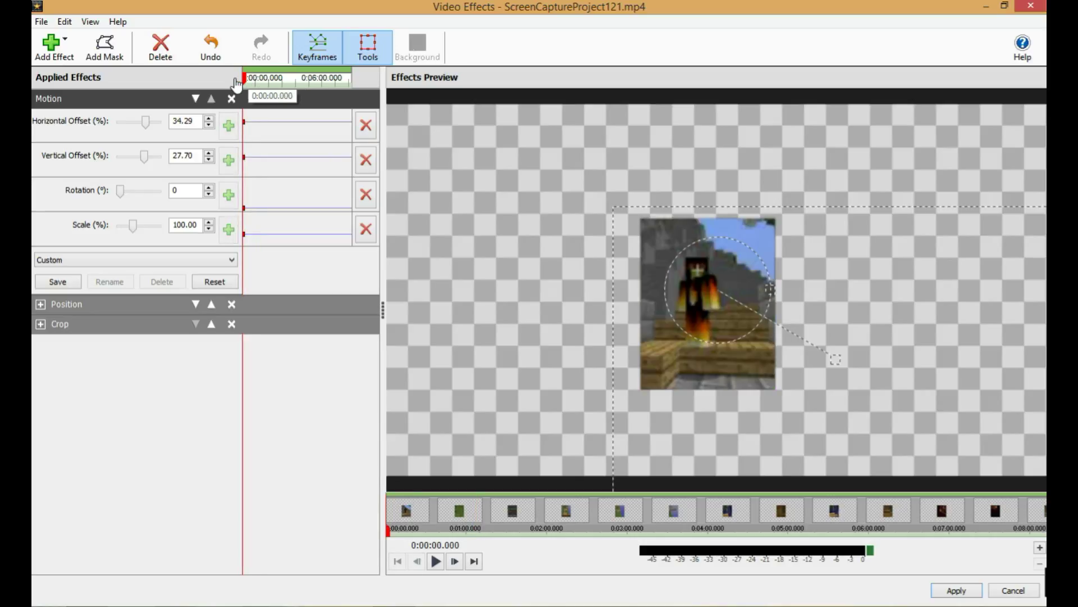
left_click(212, 45)
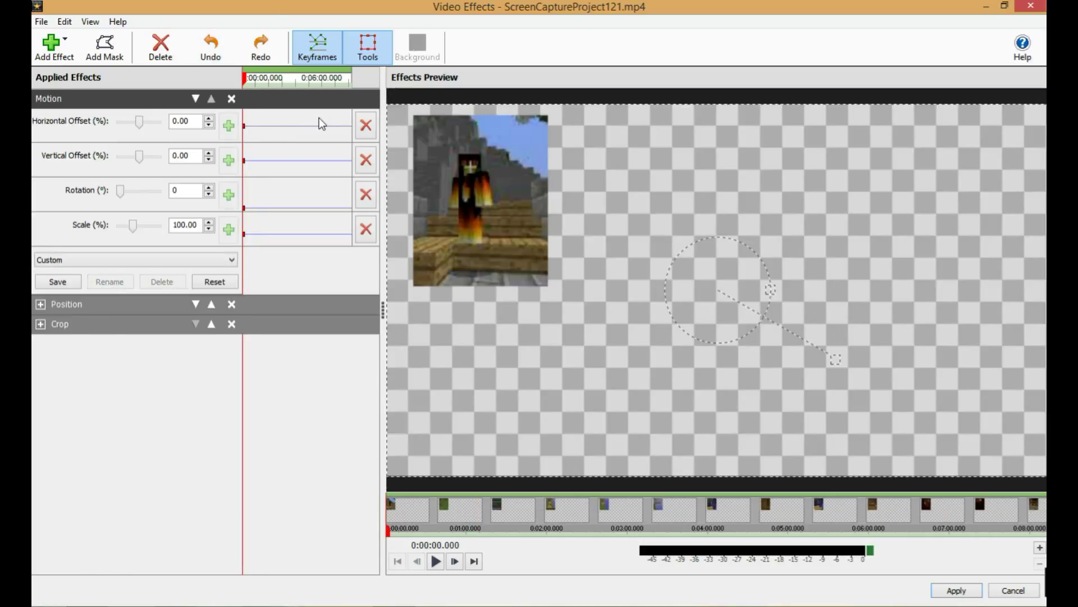
Add keyframes for all four Motion parameters at 0:06:15.823, moving the picture toward the frame's lower-right area and scaling it down
left_click_drag(249, 83, 325, 78)
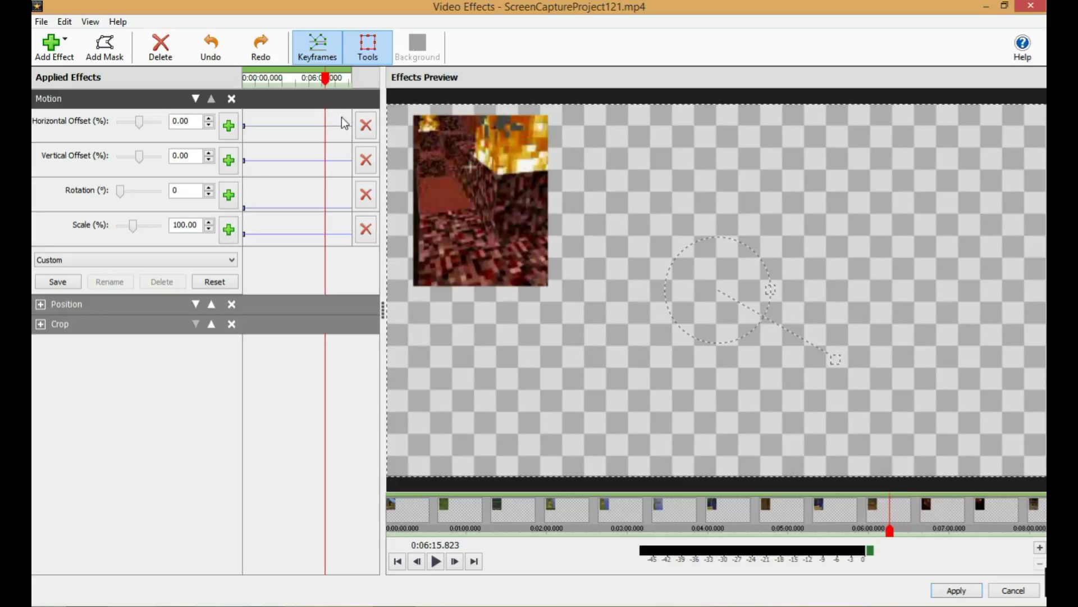
left_click(229, 168)
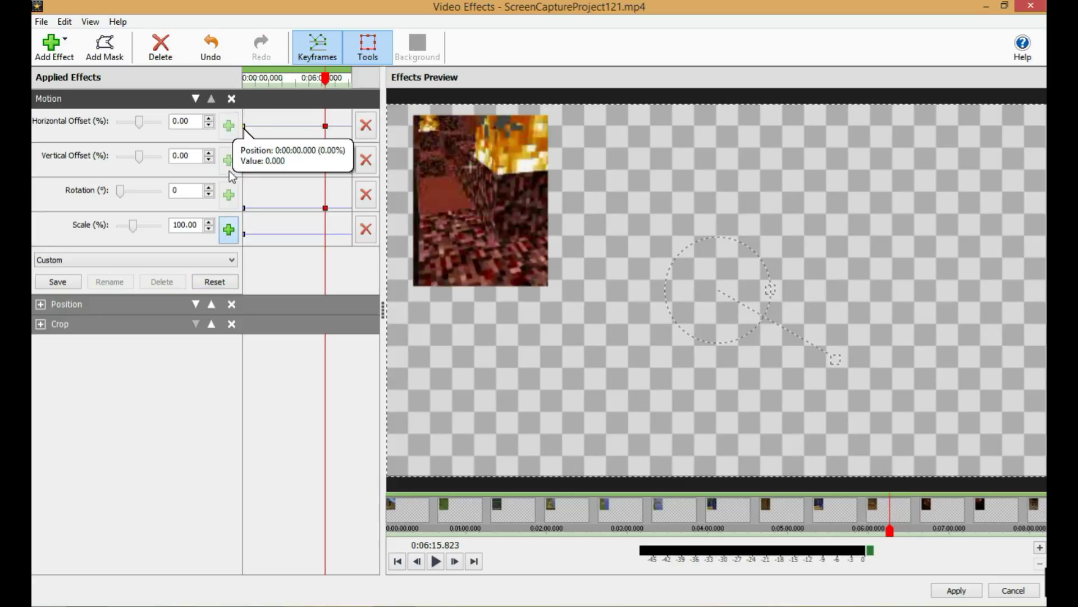
left_click(229, 231)
left_click_drag(491, 171, 767, 362)
Play the clip from its start and skip through it to check the picture's keyframed movement
left_click_drag(325, 83, 223, 85)
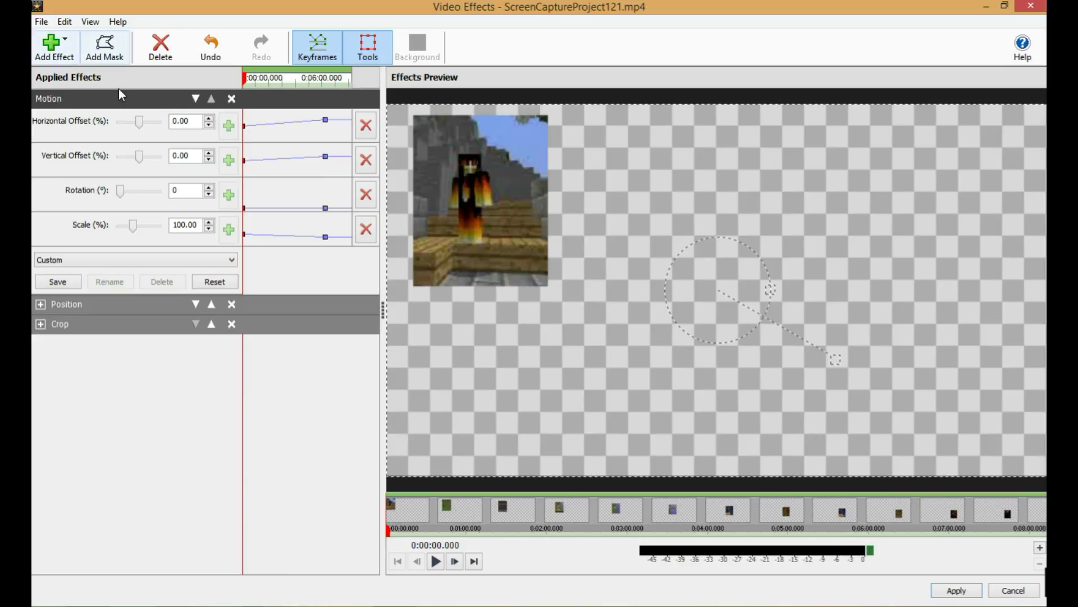
left_click(436, 562)
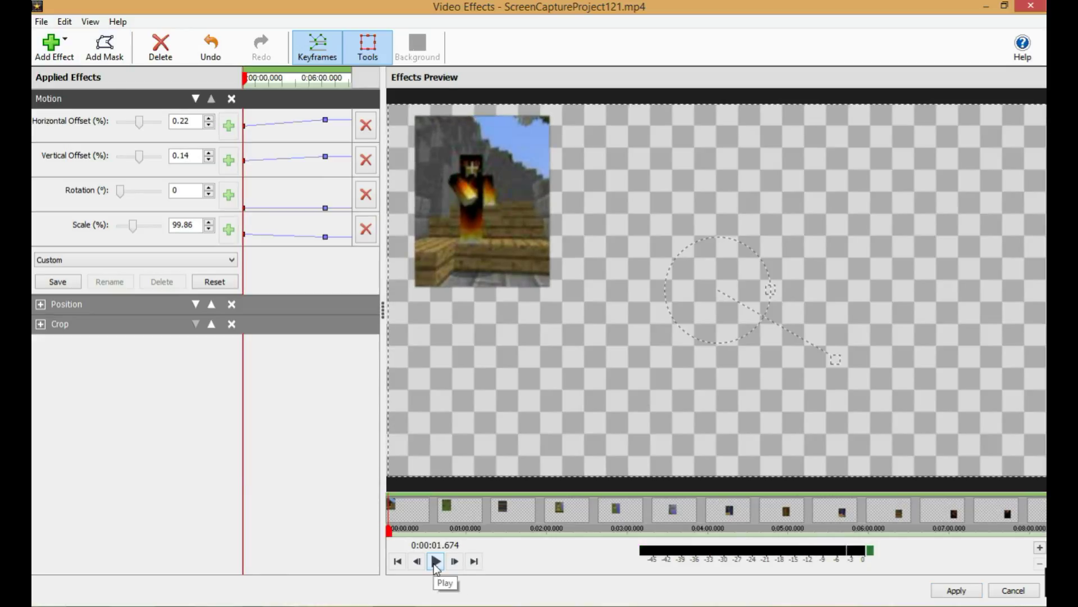
left_click(244, 83)
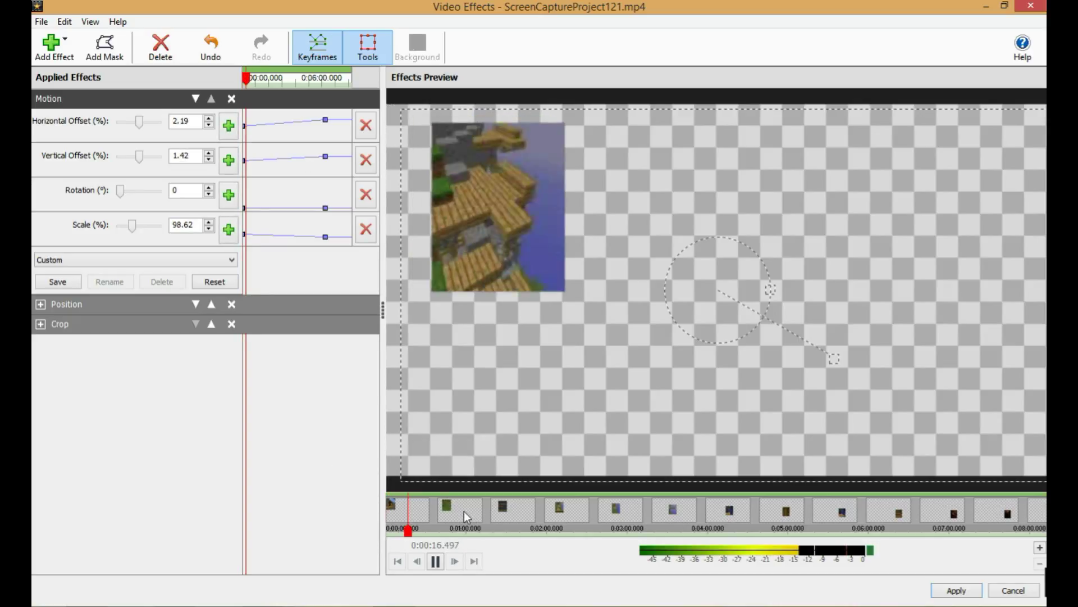
left_click(479, 532)
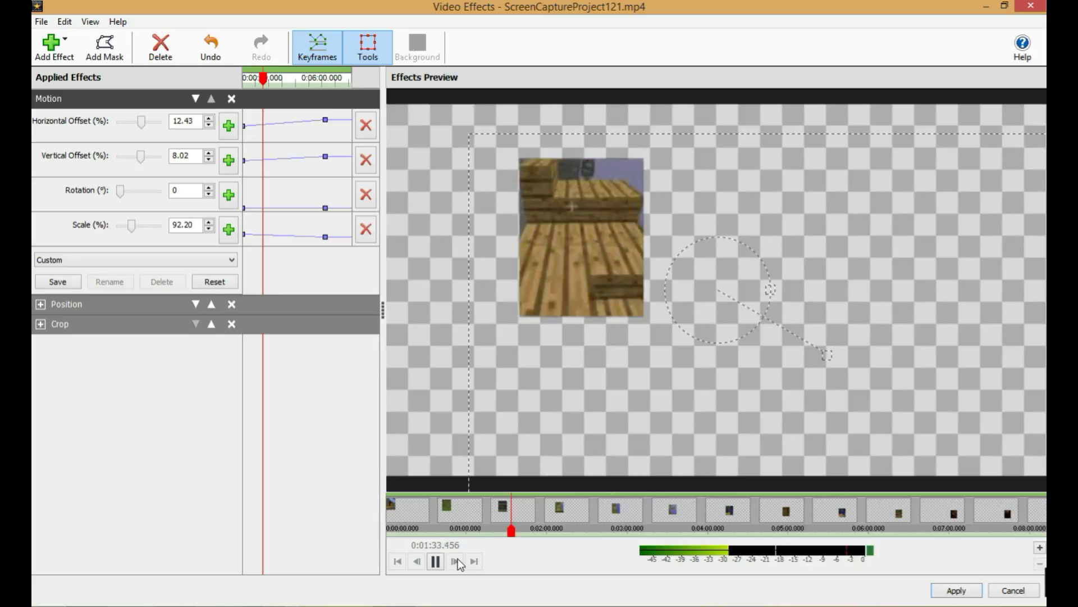
left_click_drag(509, 534, 428, 531)
Move the second keyframe of each Motion parameter much earlier, shortly after 0:00:32.723, and raise the rotation and scale values there
left_click_drag(325, 119, 293, 156)
key("ctrl+z")
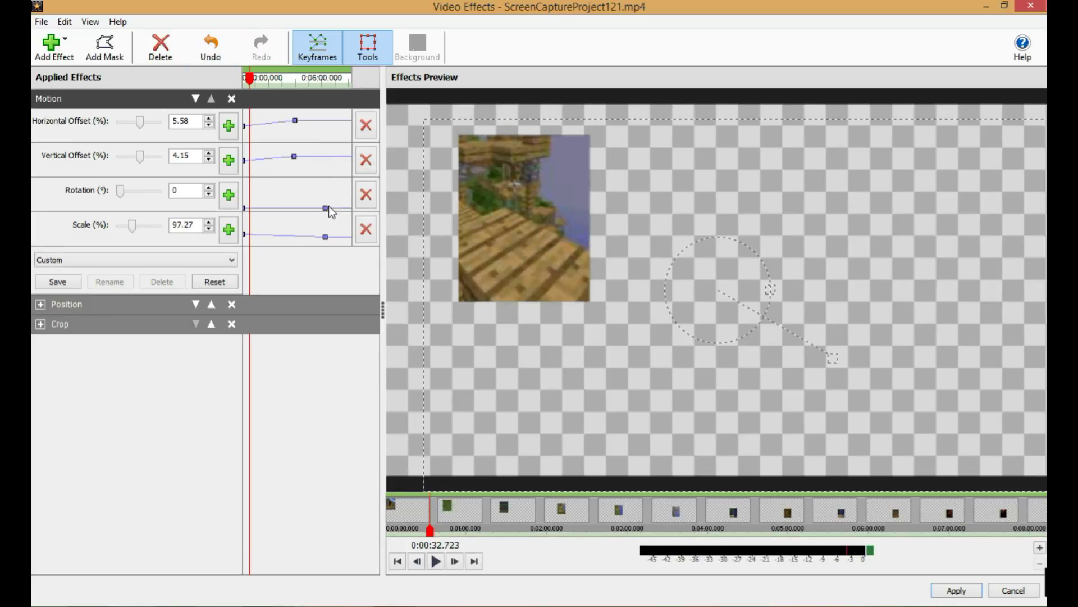
left_click_drag(326, 208, 294, 238)
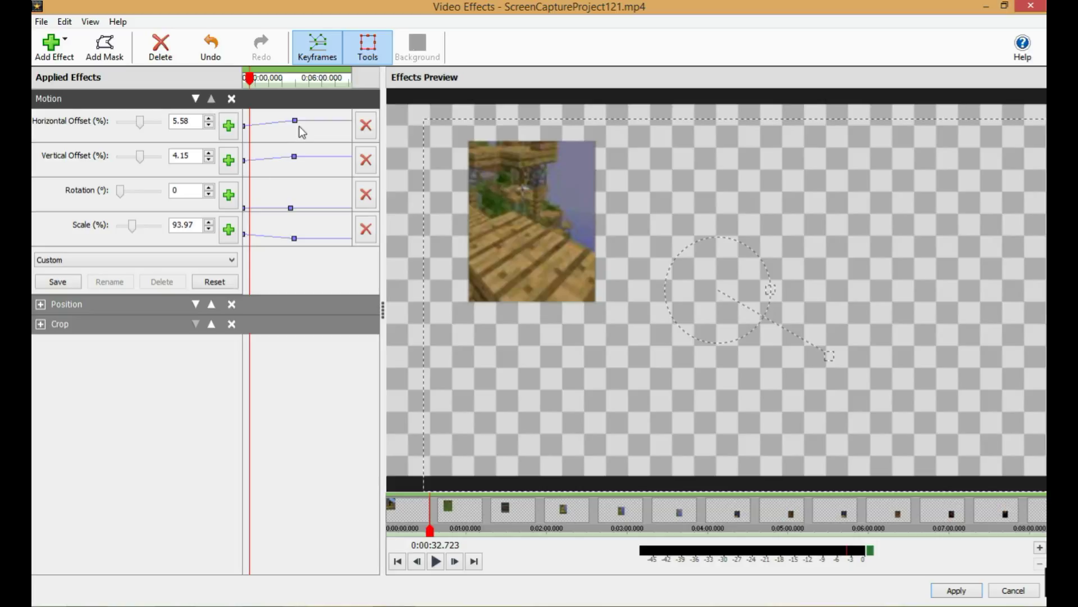
left_click_drag(295, 120, 264, 121)
left_click_drag(293, 157, 268, 159)
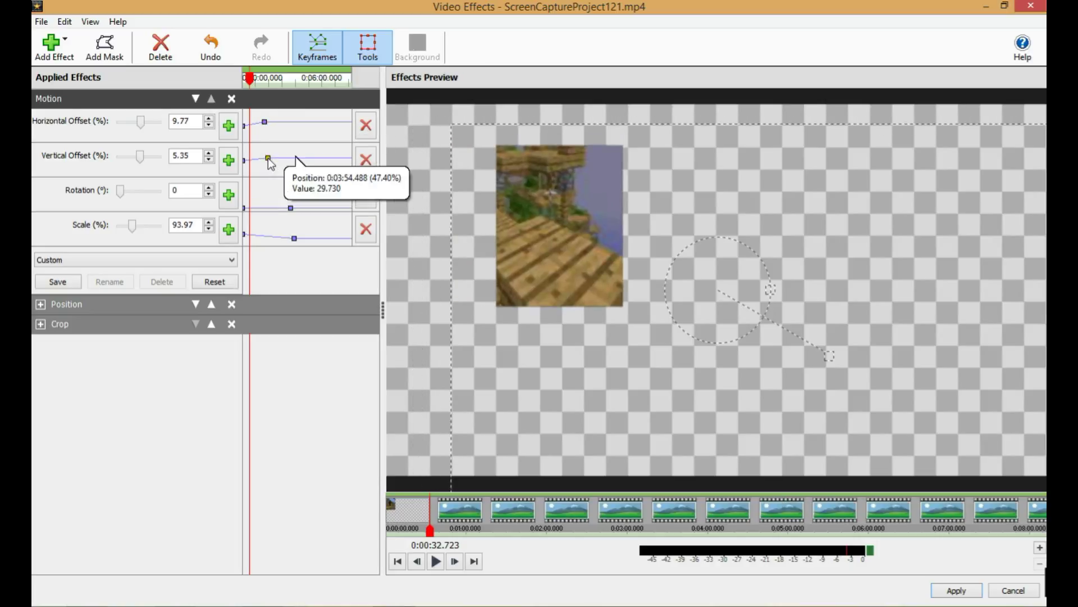
mouse_move(290, 208)
left_mouse_down()
mouse_move(259, 202)
mouse_move(284, 233)
mouse_move(269, 232)
mouse_move(284, 232)
mouse_move(265, 232)
mouse_move(272, 206)
left_mouse_up()
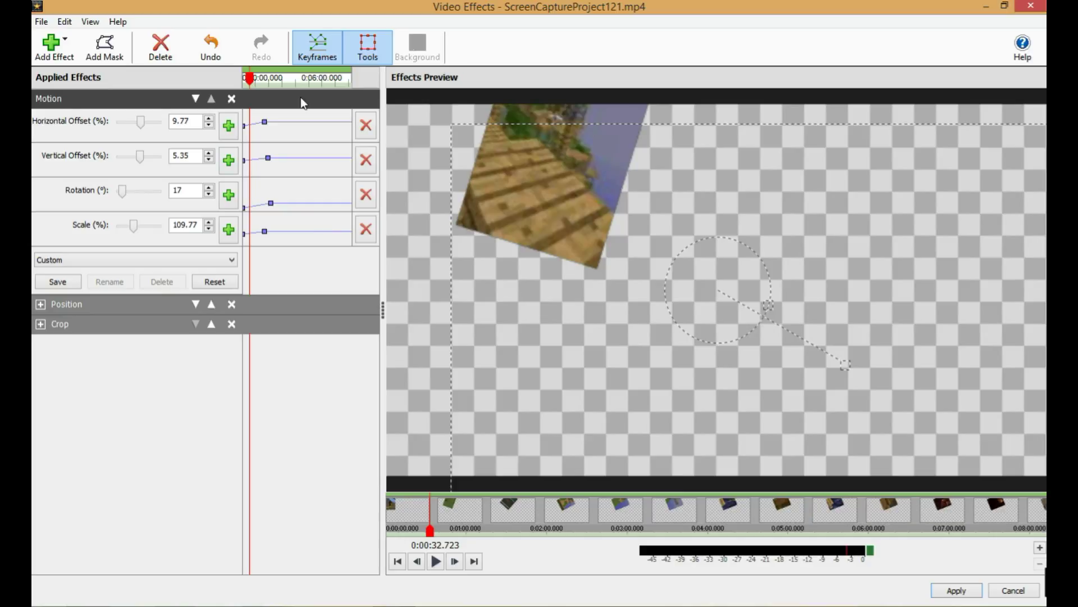
Preview the faster motion briefly and lower the second horizontal offset keyframe slightly, to give 8.96% at 0:00:35.490
left_click(435, 560)
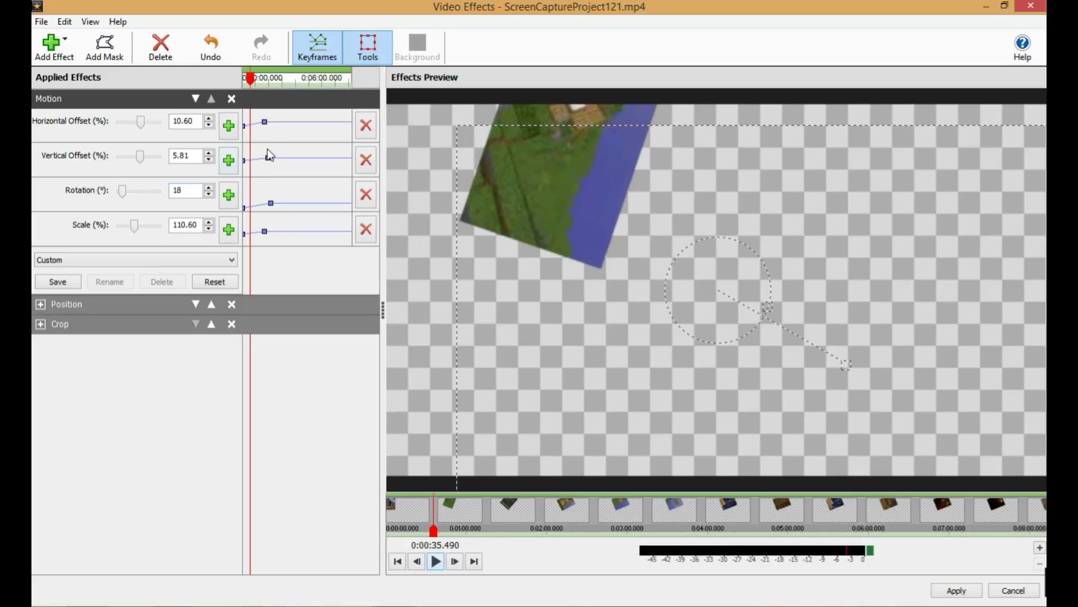
left_click_drag(264, 123, 264, 123)
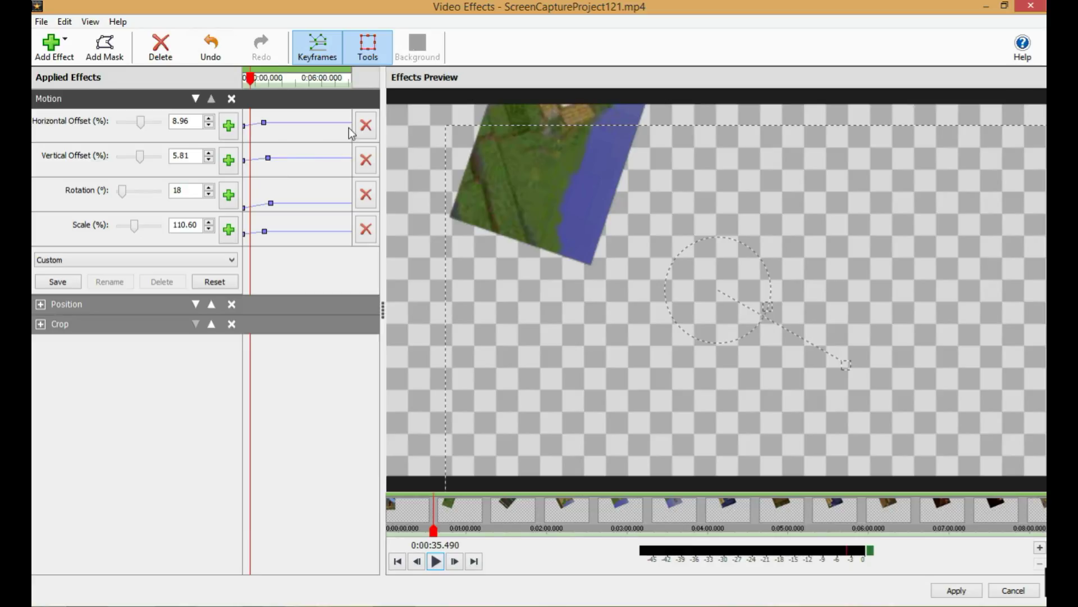
Delete all keyframes of the Motion effect's horizontal offset, vertical offset, rotation and scale parameters
left_click(366, 127)
left_click(332, 342)
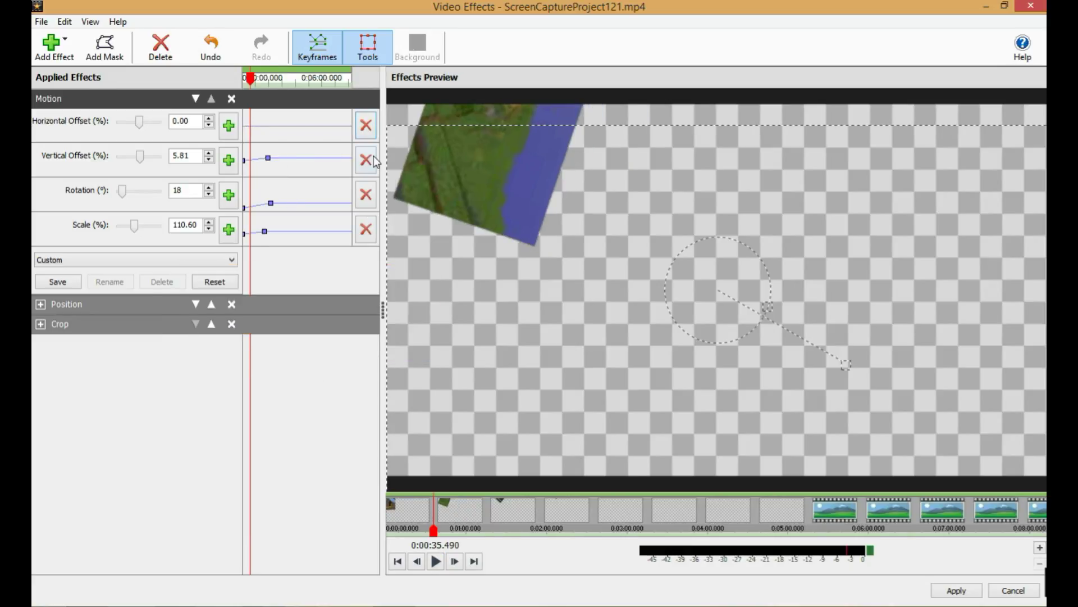
left_click(365, 160)
left_click(325, 344)
left_click(366, 194)
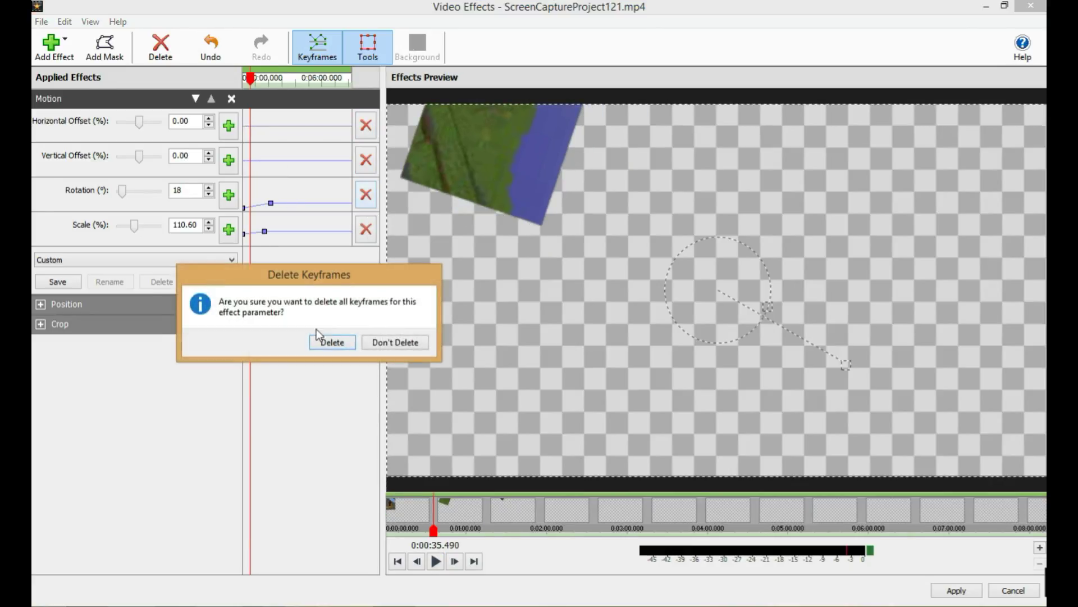
left_click(326, 342)
left_click(363, 229)
left_click(329, 342)
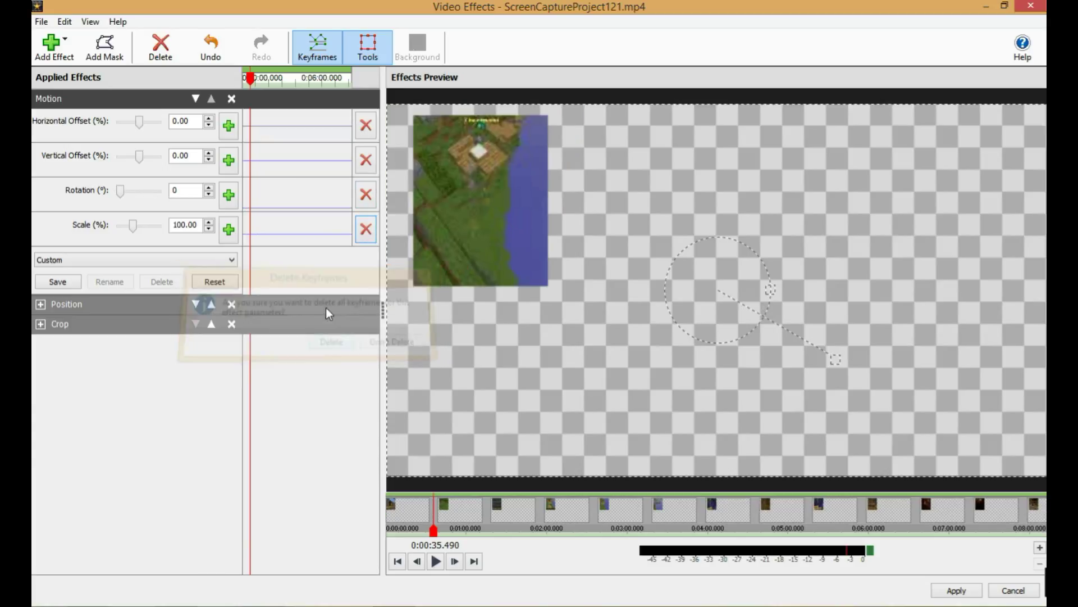
Add starting keyframes for all four Motion parameters at the beginning of the clip, with zero offsets, no rotation and 100% scale
left_click_drag(256, 82, 223, 84)
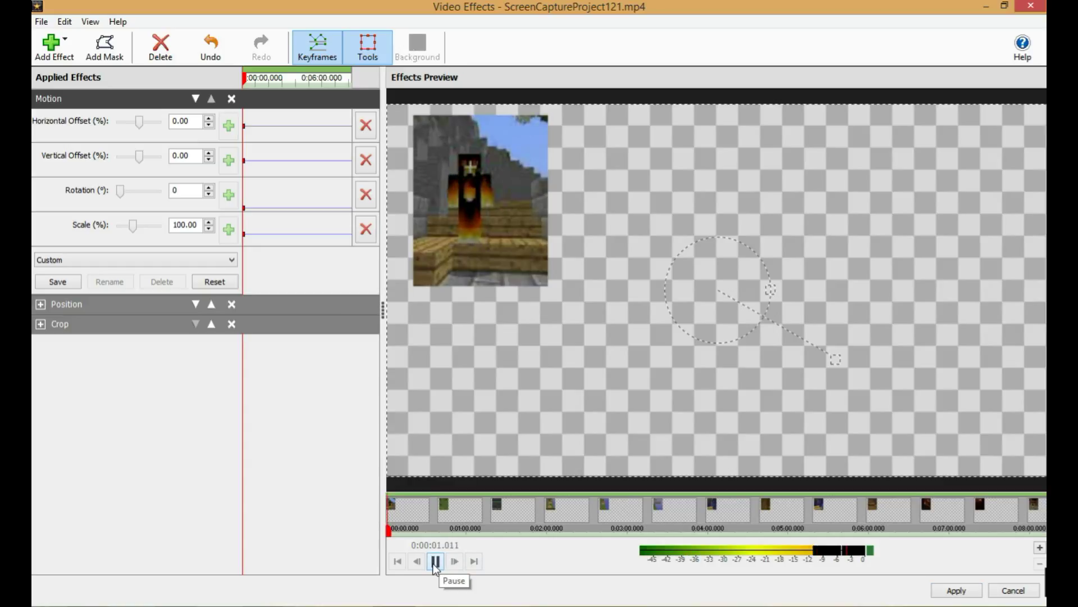
left_click(435, 561)
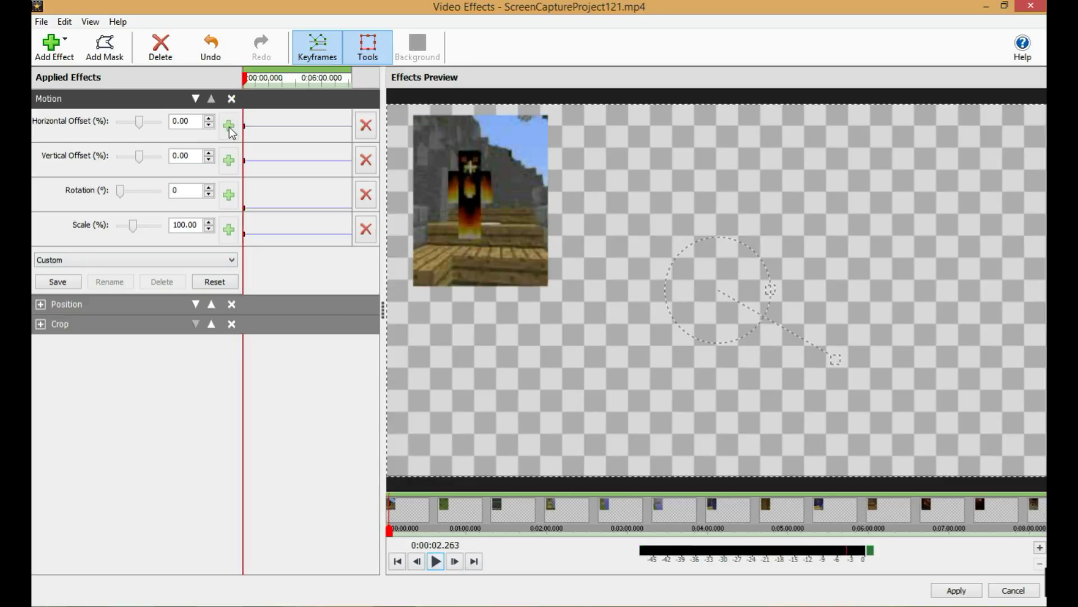
scroll(264, 156, "up", 3)
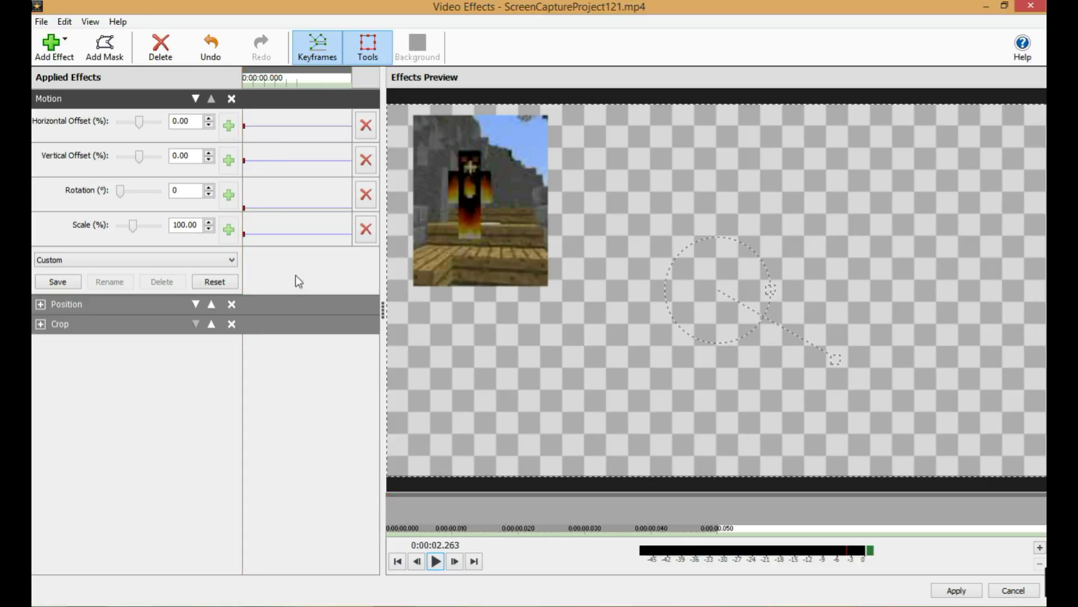
left_click_drag(264, 83, 238, 83)
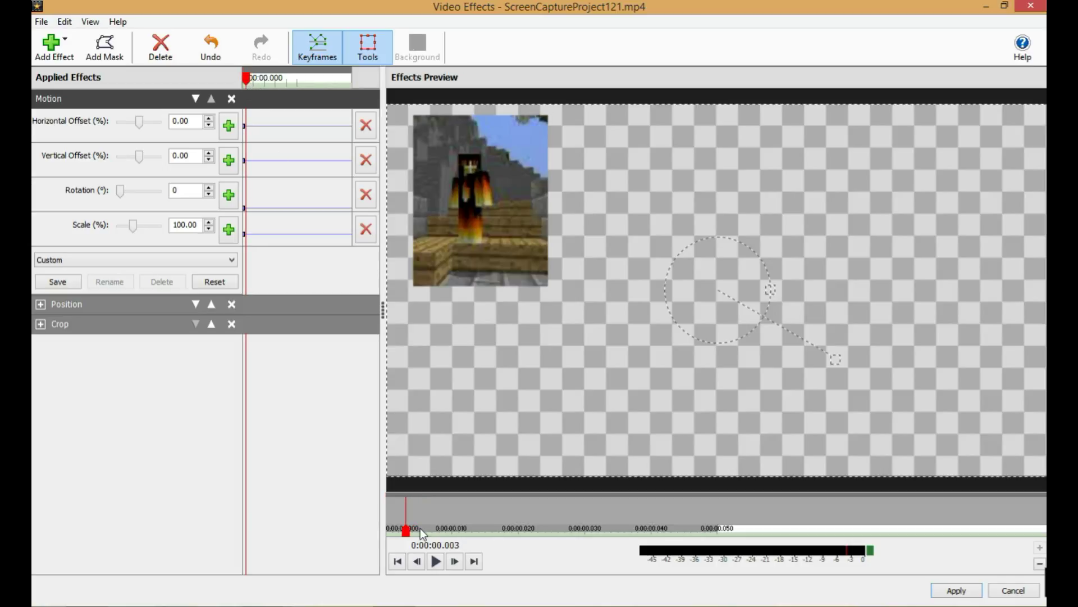
Add Motion keyframes at 0:00:00.438, moving the picture to 41.45% horizontal and 33.40% vertical offset and shrinking it to 34.95% scale
left_click(434, 563)
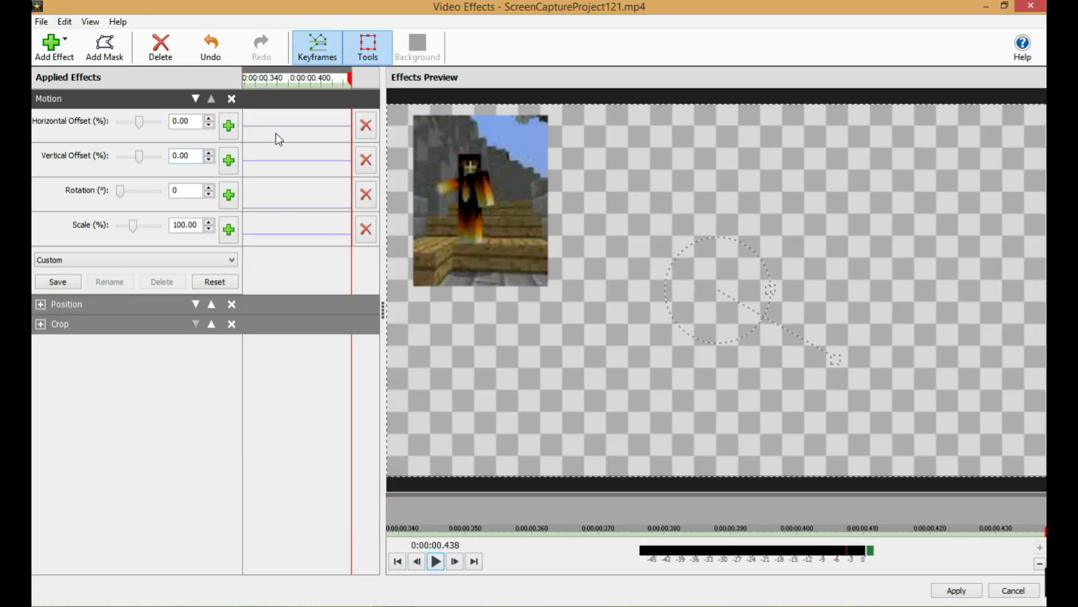
left_click(226, 135)
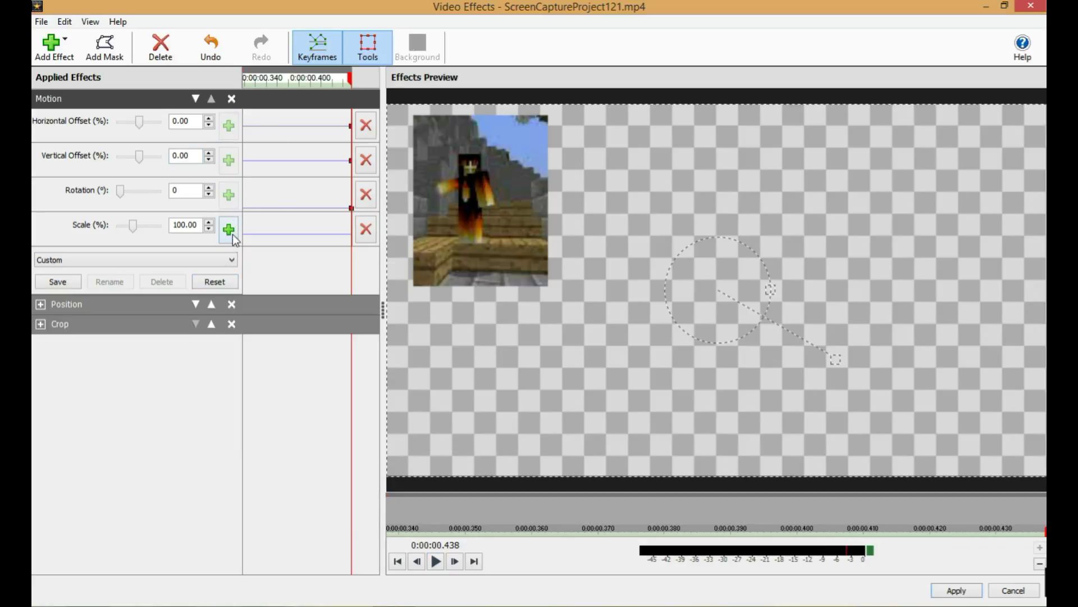
left_click_drag(483, 211, 760, 359)
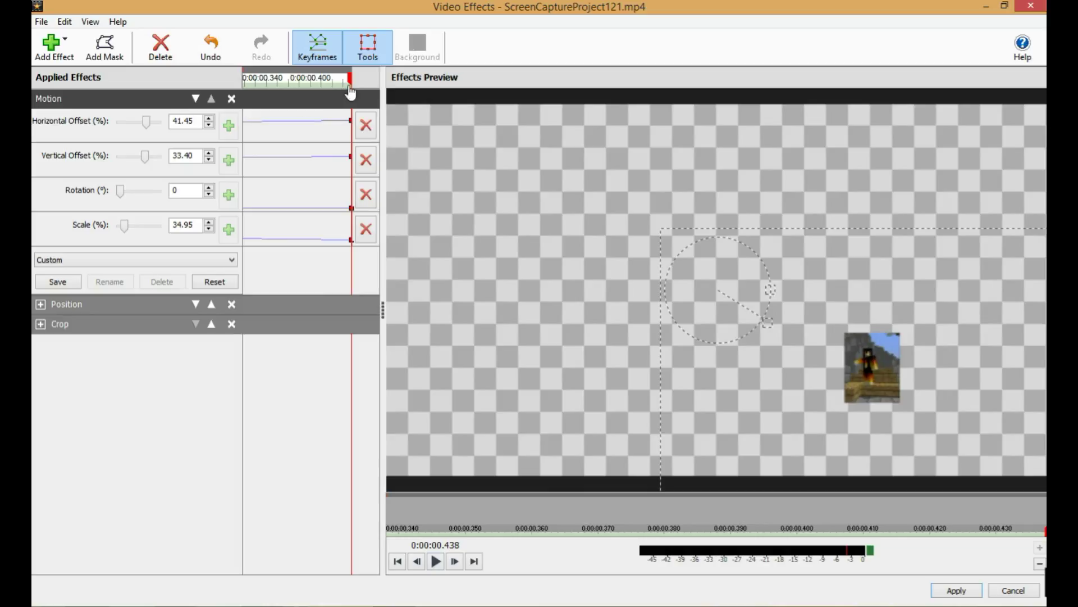
Preview the motion from the start and keyframe the picture at 0:00:00.630 with 38.25% horizontal and -19.54% vertical offset
left_click_drag(351, 91, 216, 93)
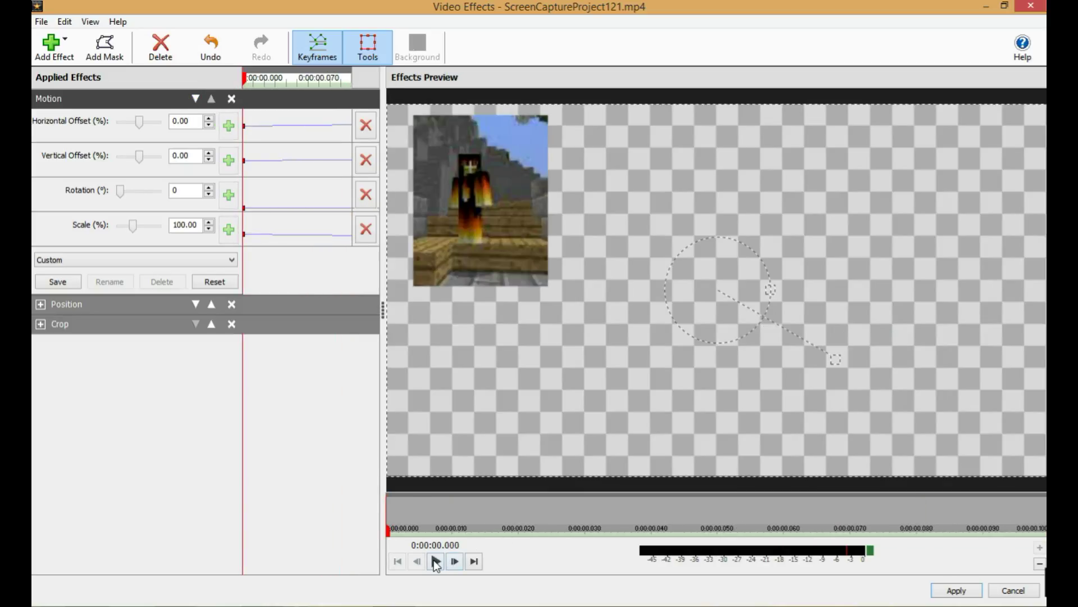
left_click(435, 562)
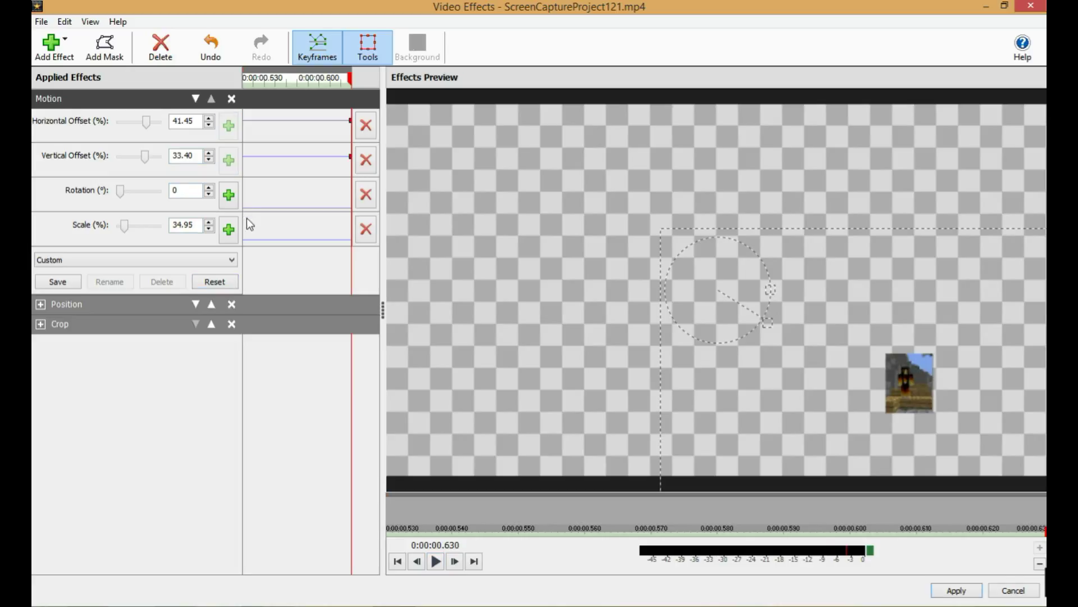
left_click_drag(907, 356, 889, 190)
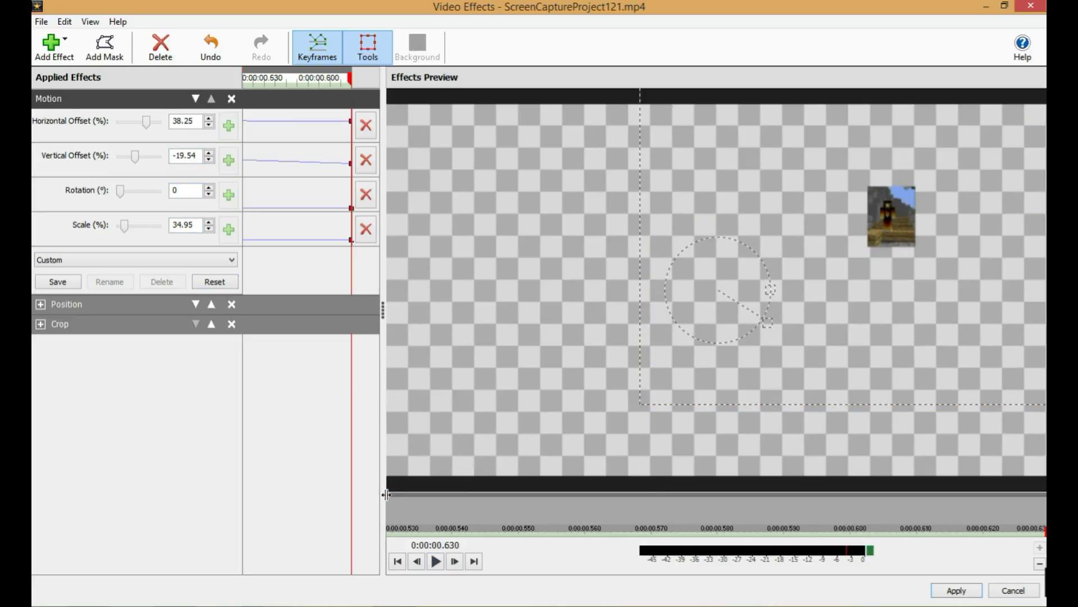
Add Motion keyframes at 0:00:01.059 with 3.10% horizontal offset, -2.09% vertical offset and 248° rotation
left_click_drag(352, 84, 244, 80)
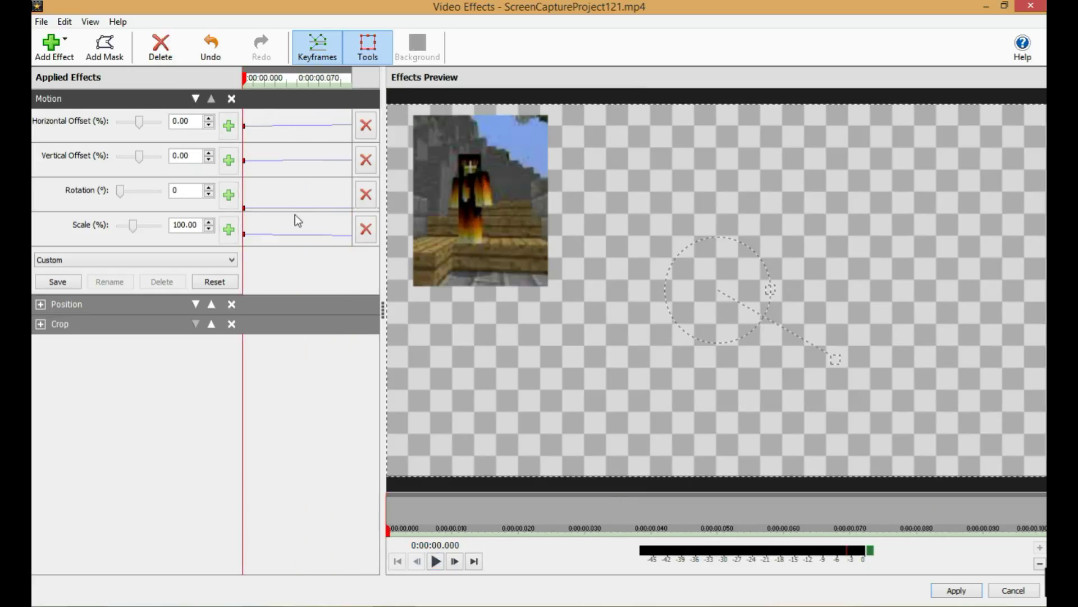
left_click(435, 560)
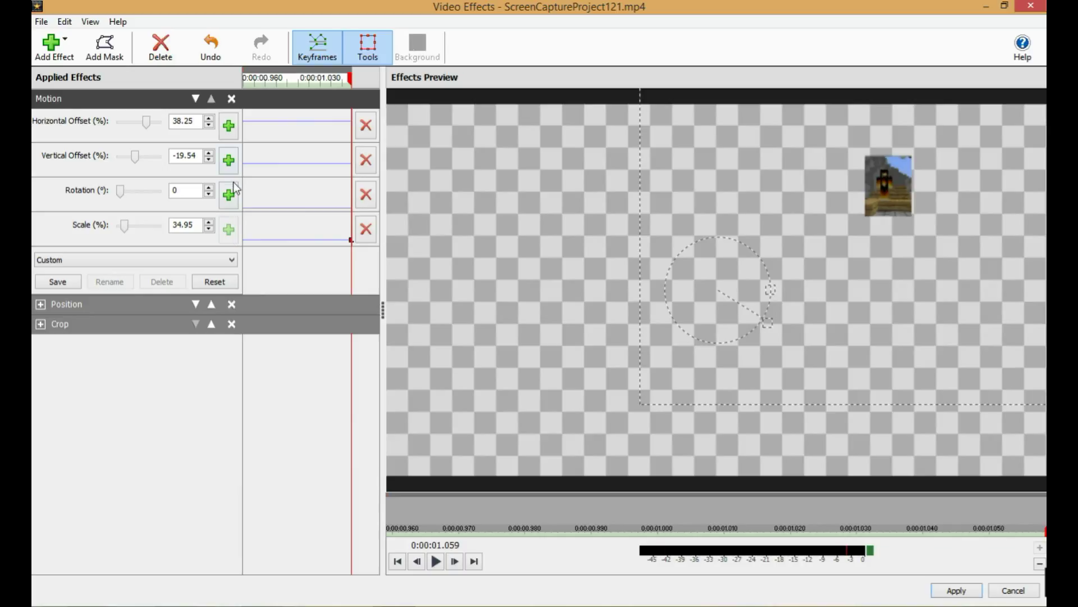
left_click_drag(896, 179, 617, 205)
left_click_drag(773, 290, 695, 230)
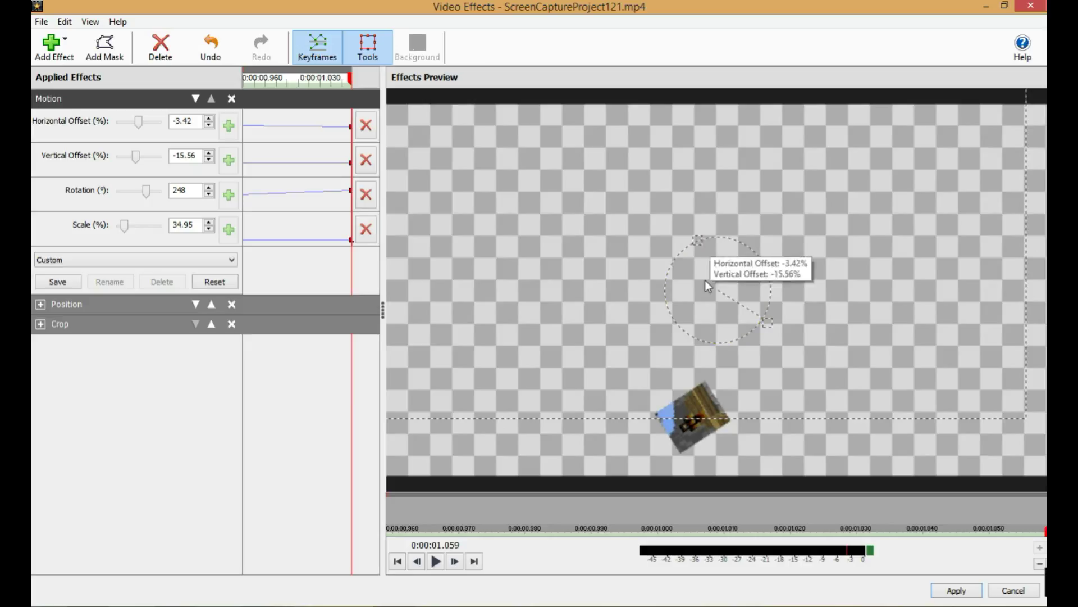
left_click_drag(705, 279, 736, 369)
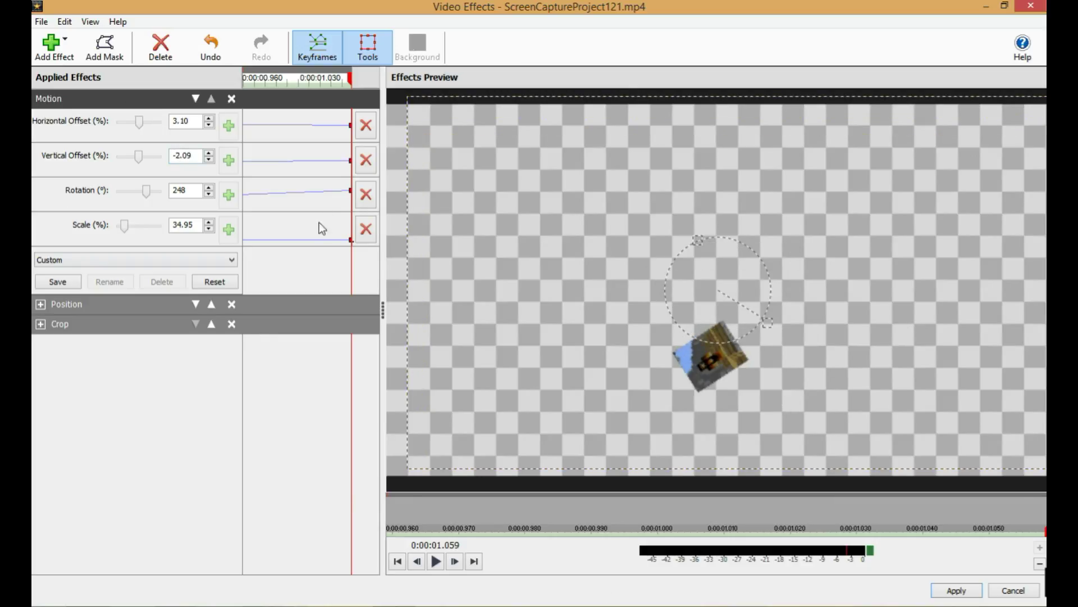
Play the keyframed motion from the start of the clip to check it, and return to the start
left_click_drag(349, 90, 245, 77)
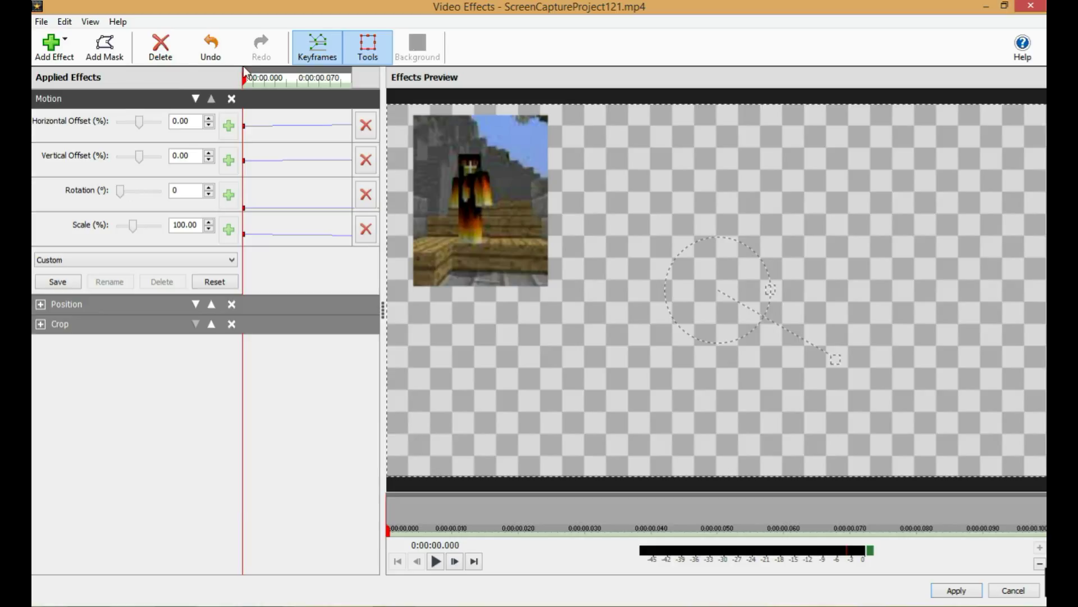
left_click(437, 562)
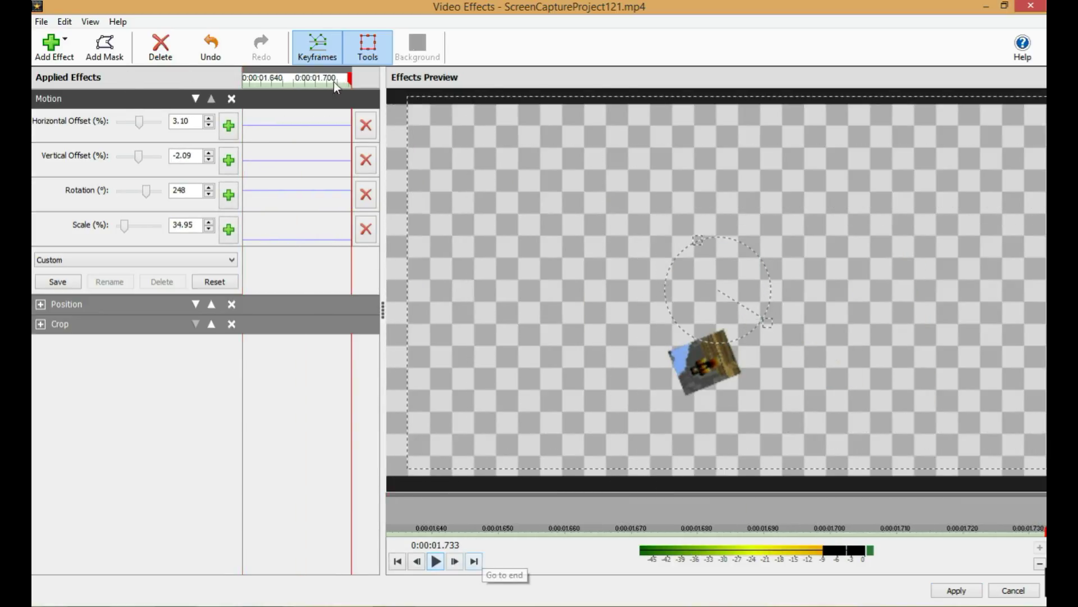
left_click_drag(350, 80, 244, 78)
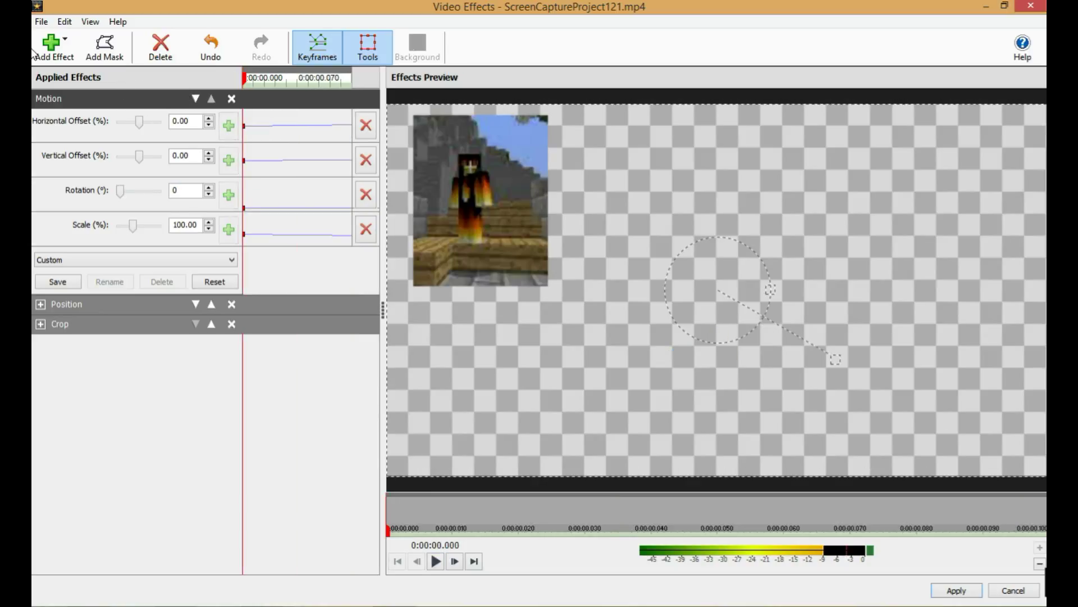
Add a Motion Blur effect and keyframe its time at 491.89 ms at the start and 800 ms at 0:00:00.957
left_click(56, 44)
left_click(211, 103)
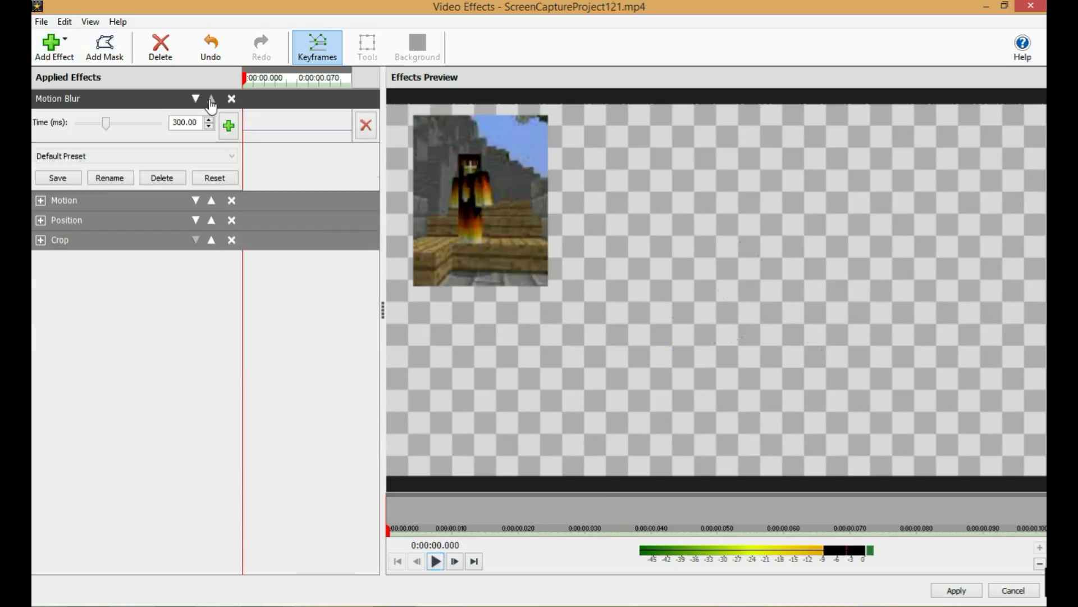
left_click_drag(105, 126, 130, 125)
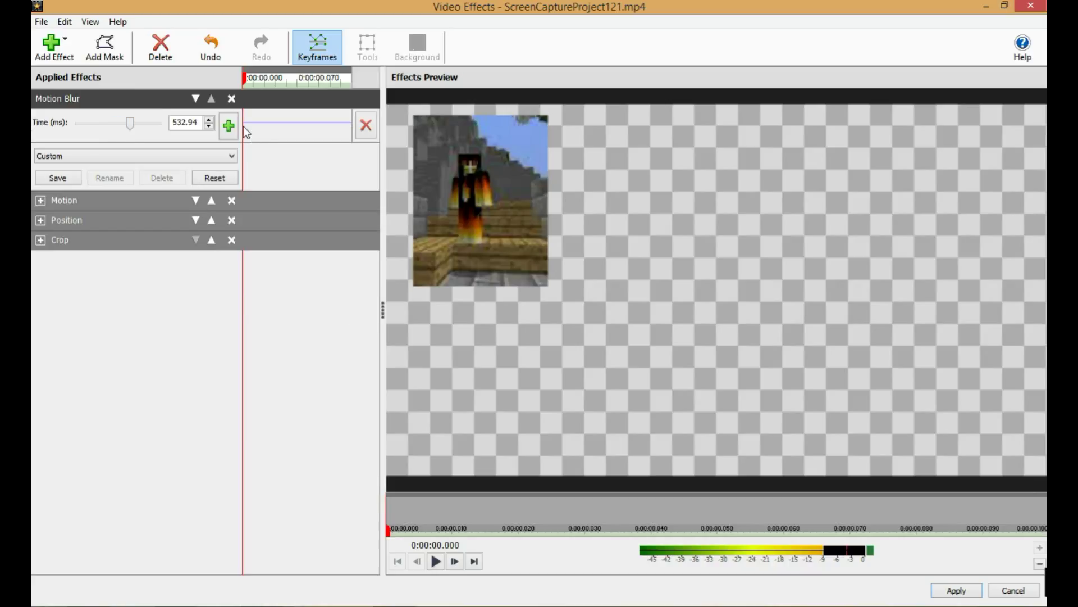
left_click(246, 130)
left_click(436, 560)
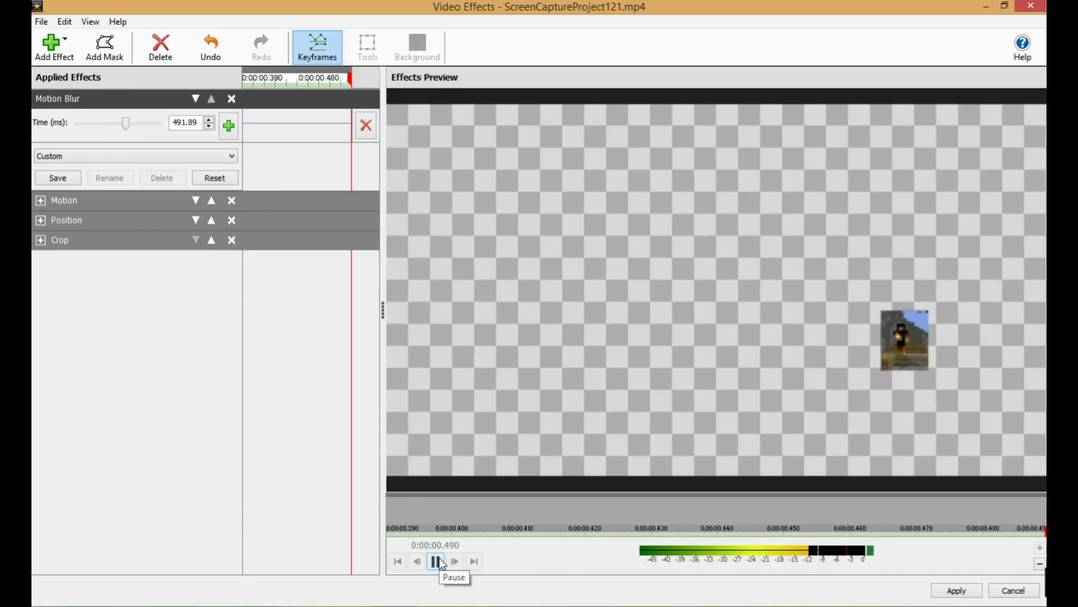
left_click(346, 122)
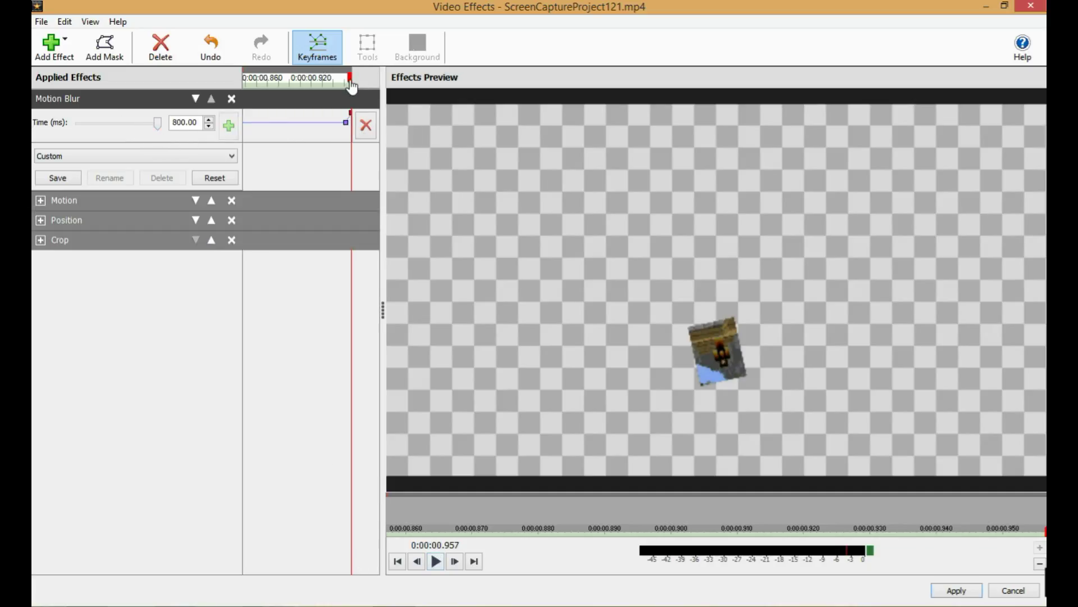
Play the clip from the start to examine the motion blur on the moving picture
left_click_drag(351, 85, 168, 90)
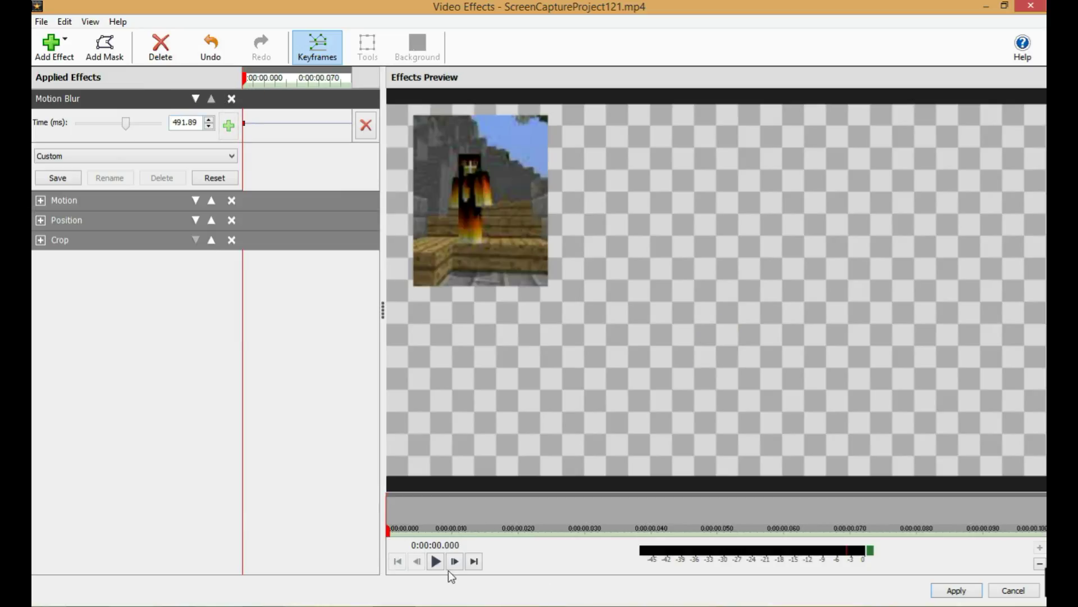
left_click(436, 560)
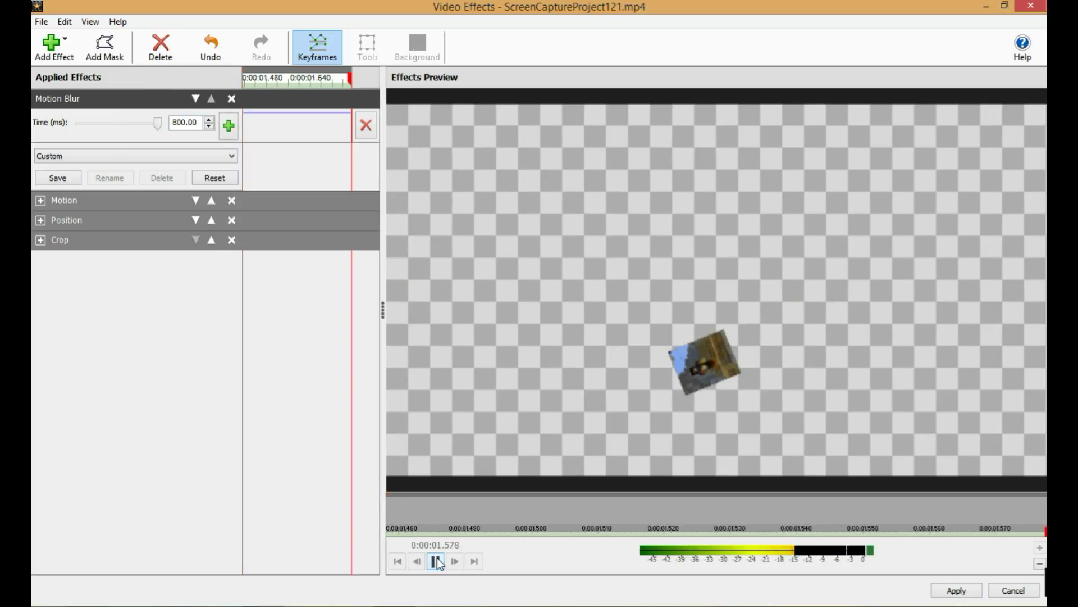
left_click(437, 561)
Lower the motion blur time to 40 ms at 0:00:01.789, and delete all keyframes of that parameter
left_click(63, 154)
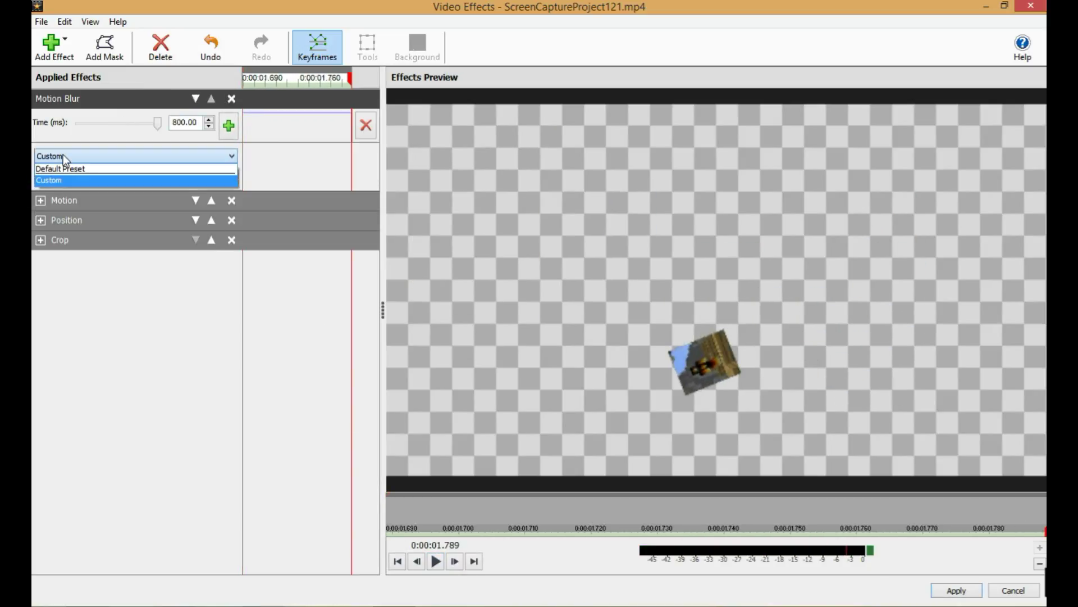
left_click(51, 179)
left_click_drag(158, 124, 61, 125)
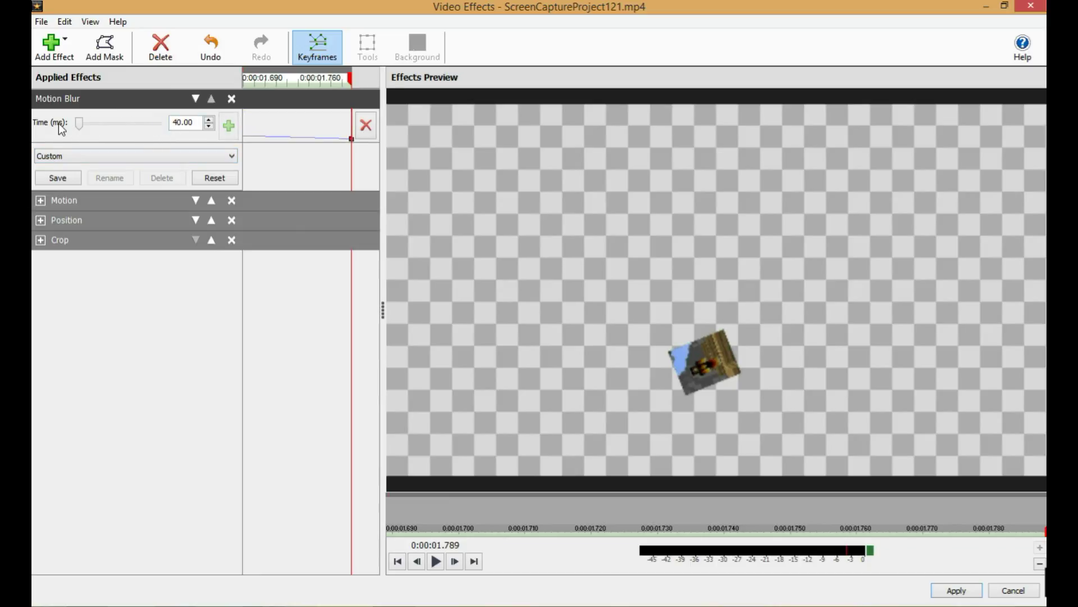
left_click(366, 126)
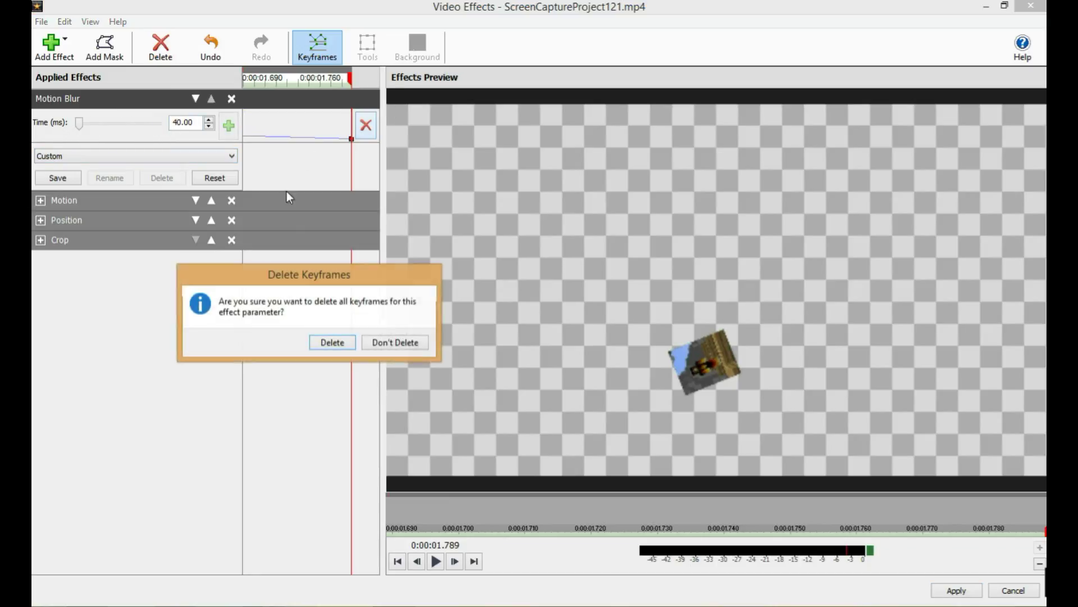
left_click(320, 344)
Set the motion blur time to 649.37 ms, raise it to 751.97 ms at 0:00:00.166, and preview the clip
left_click_drag(350, 84, 143, 124)
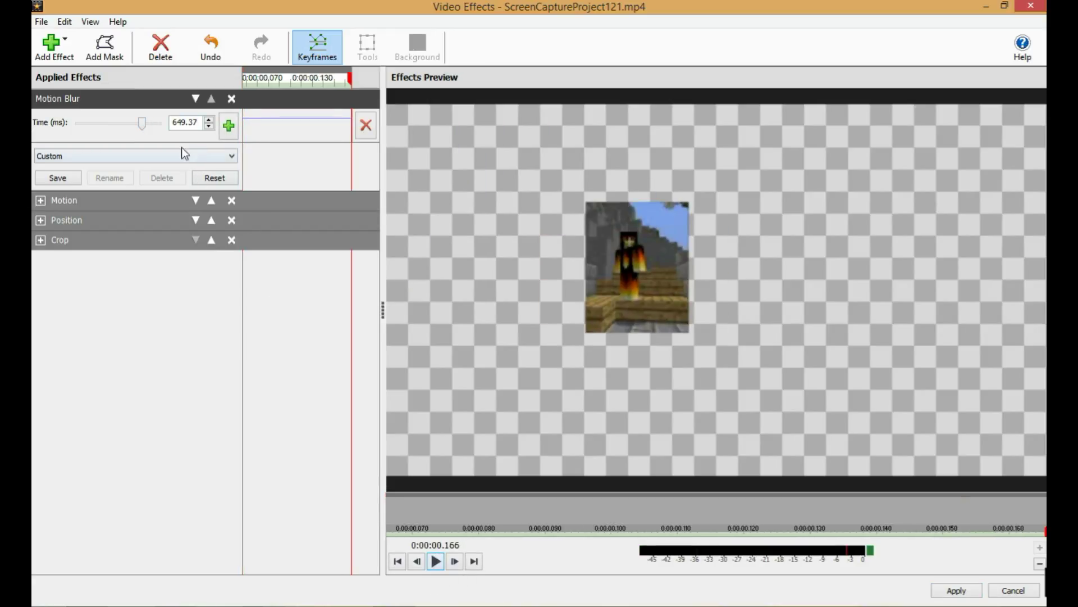
left_click_drag(142, 123, 152, 125)
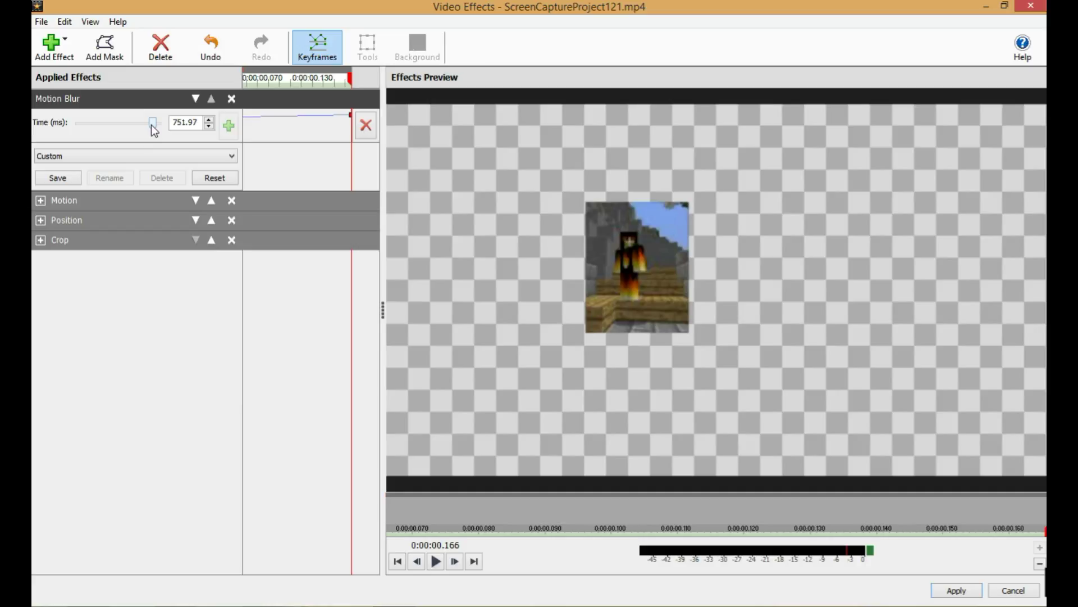
left_click(436, 561)
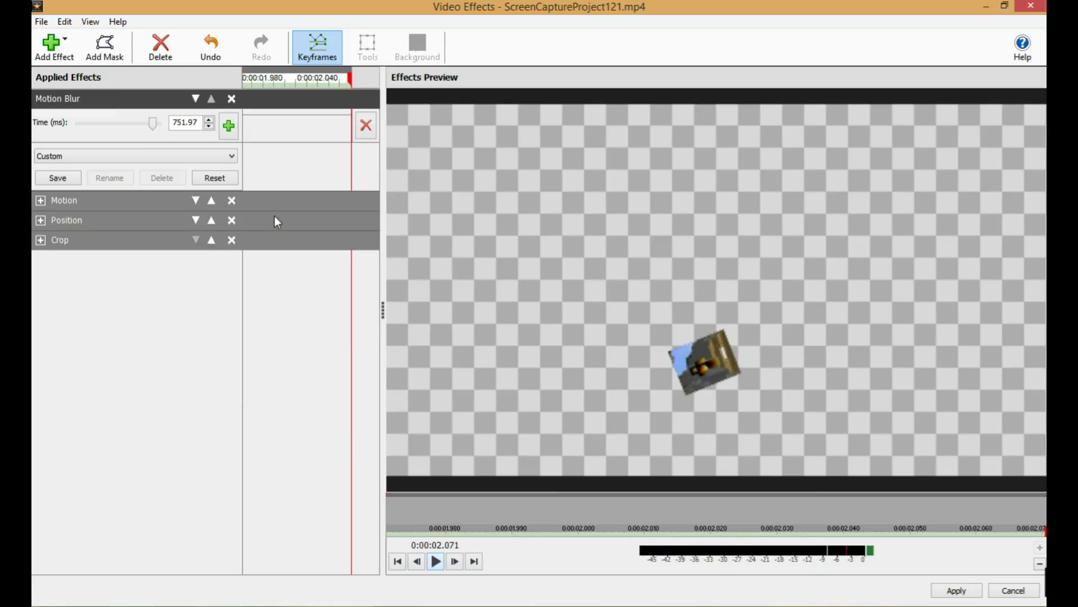
left_click_drag(352, 77, 200, 78)
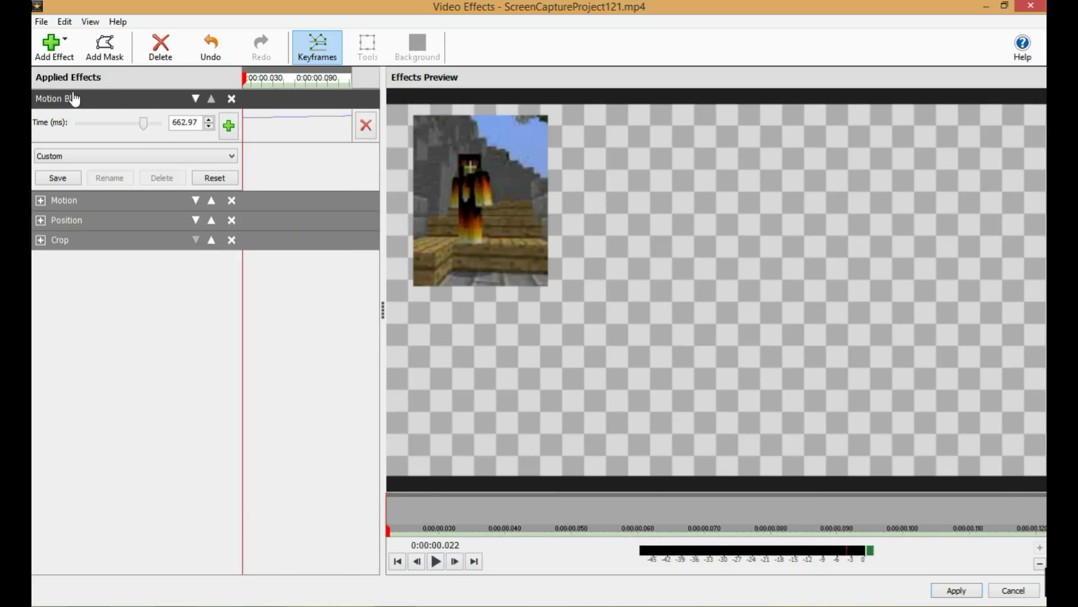
Add a Mirror effect to the clip with the Left to right direction
left_click(164, 206)
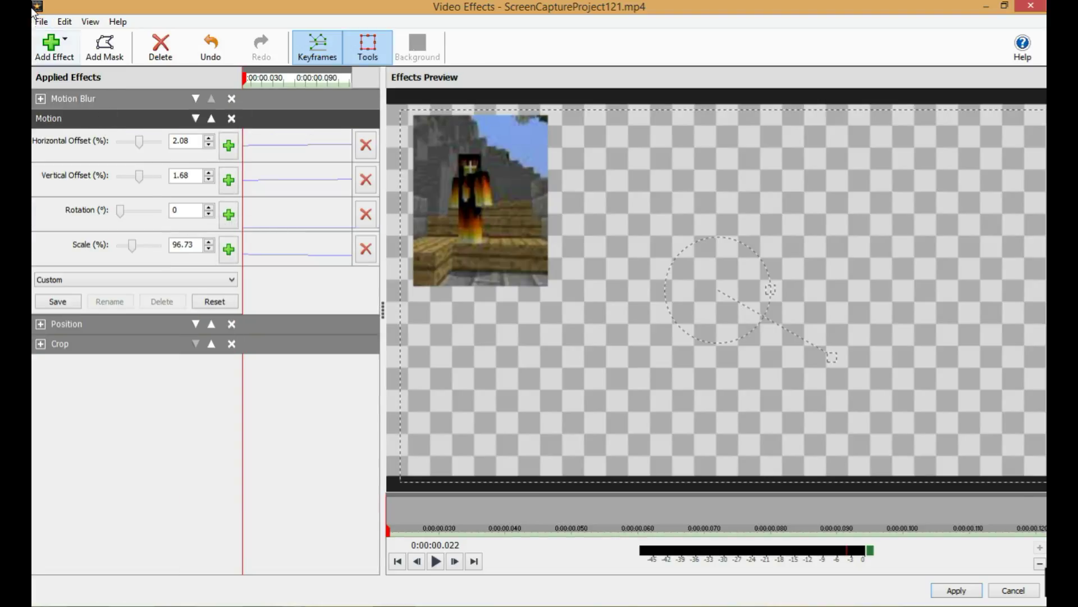
left_click(67, 55)
left_click(108, 83)
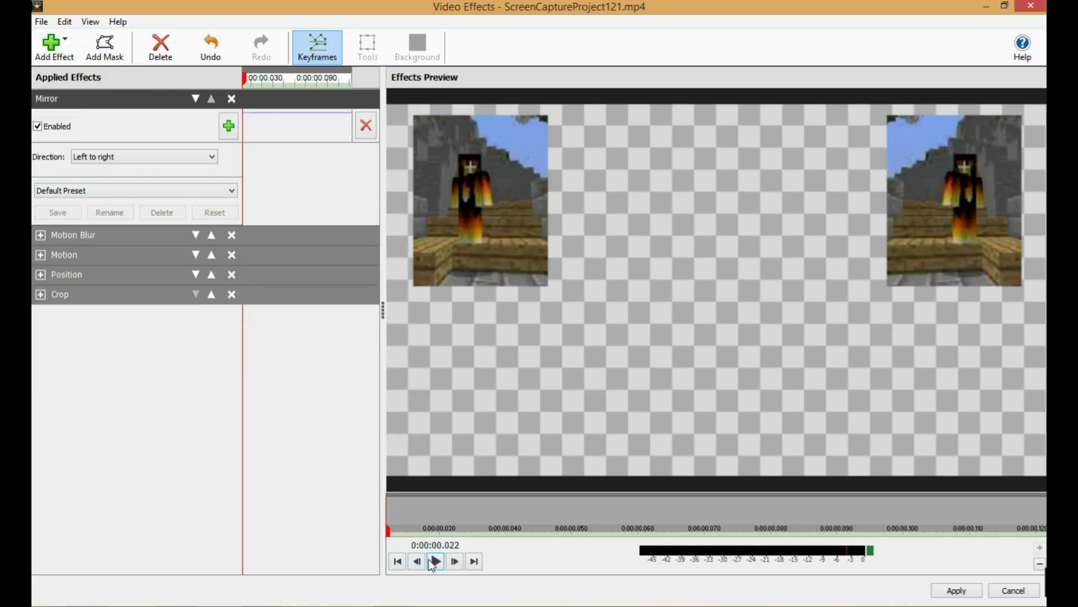
Play the clip in the effects preview to examine the mirrored picture moving, and pause it
left_click(435, 562)
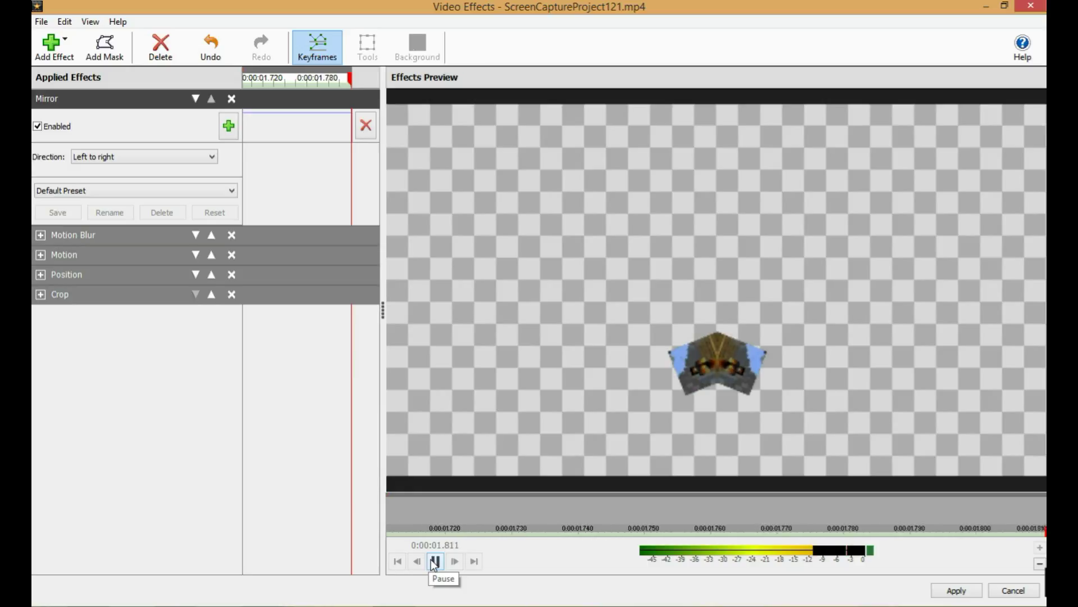
left_click(435, 561)
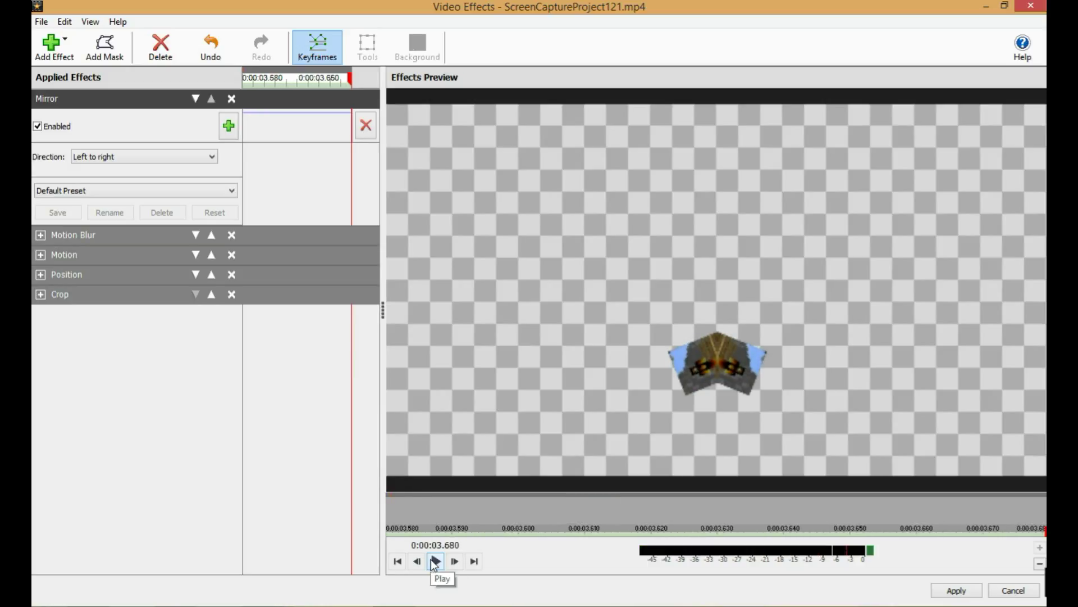
Add a Scale effect, stretch the picture to a scale height of 160.08%, undo the height stretch, and return to the clip's start
left_click(50, 43)
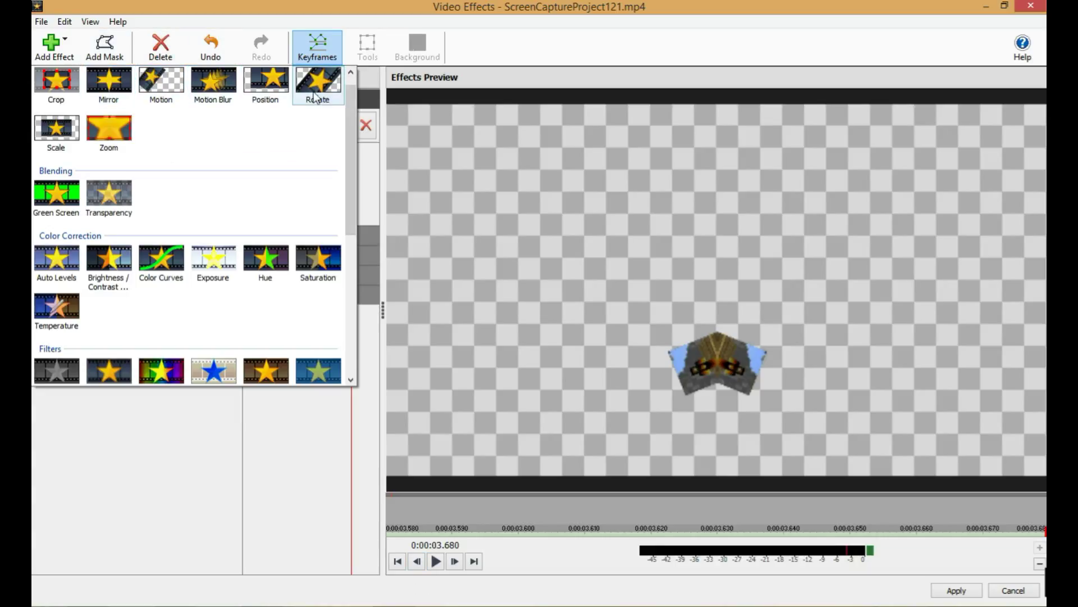
left_click(61, 151)
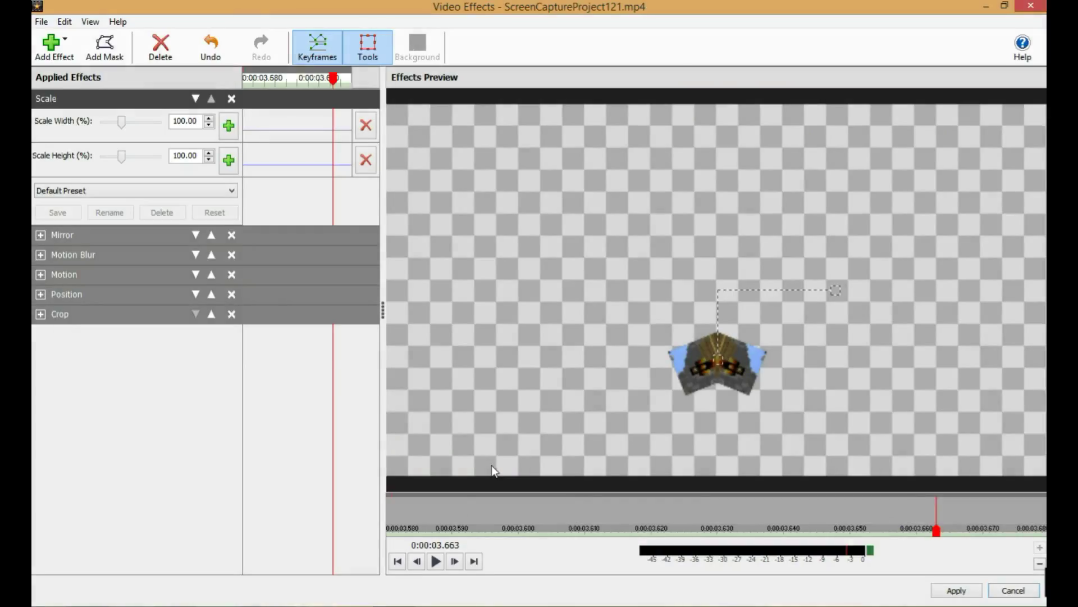
left_click_drag(721, 362, 722, 393)
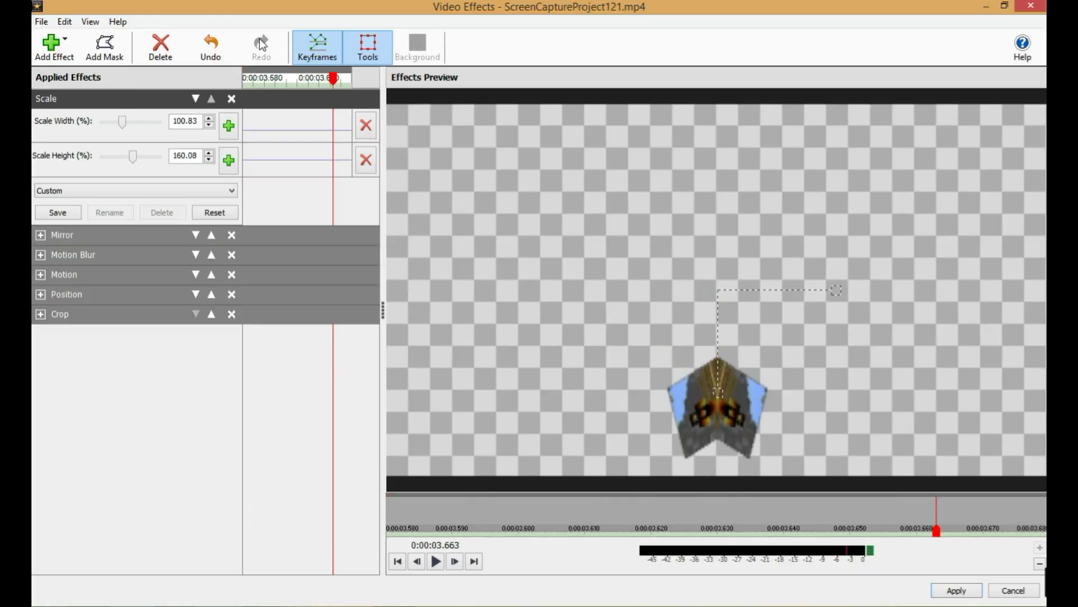
left_click(216, 37)
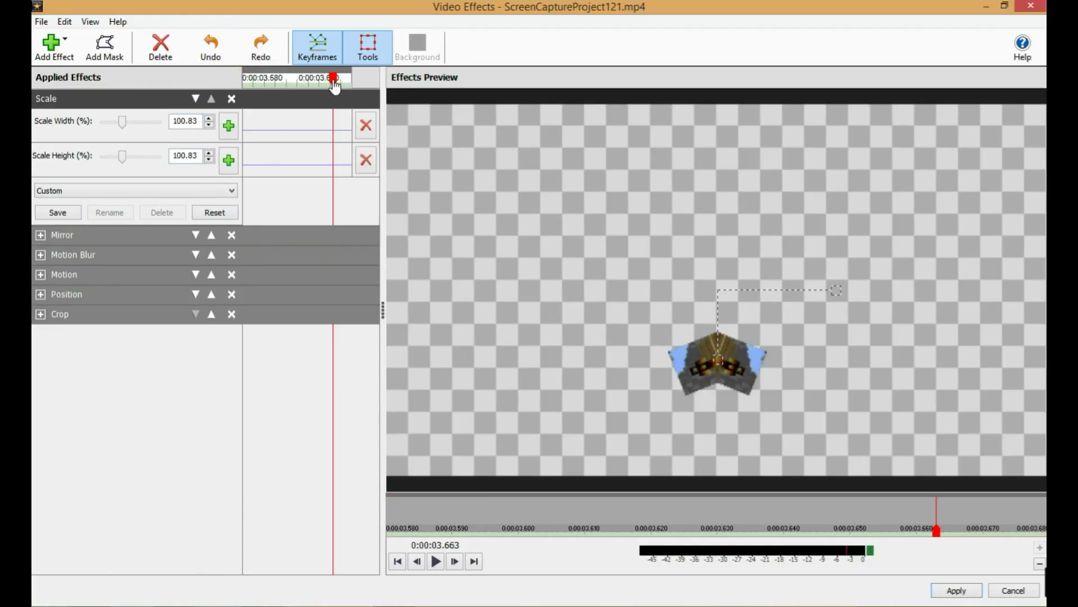
left_click_drag(334, 83, 64, 111)
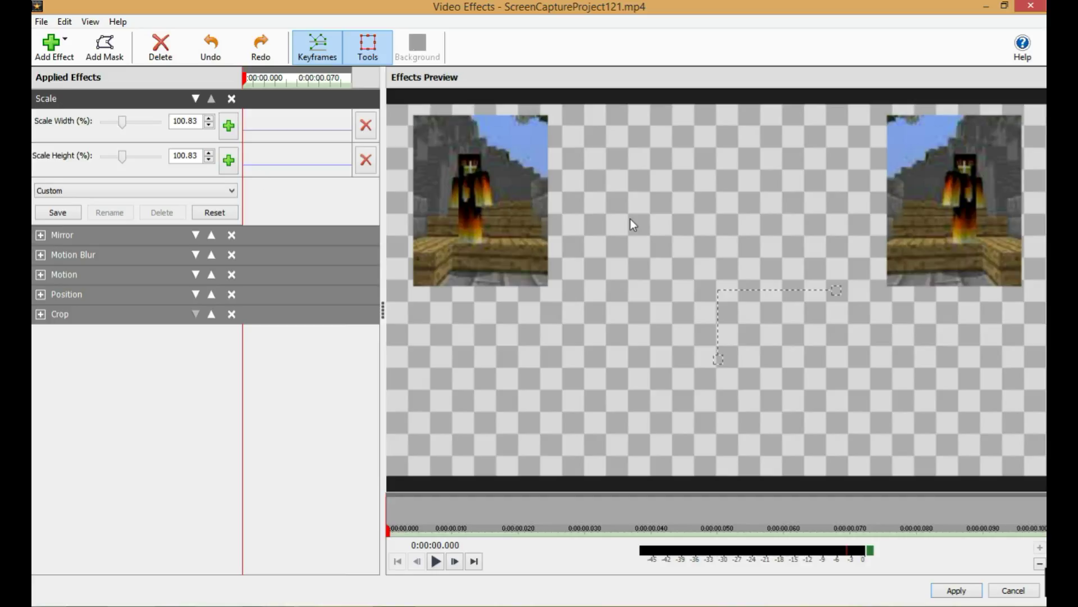
Try to add a Green Screen effect to the clip, and decline the Professional version purchase
left_click(51, 48)
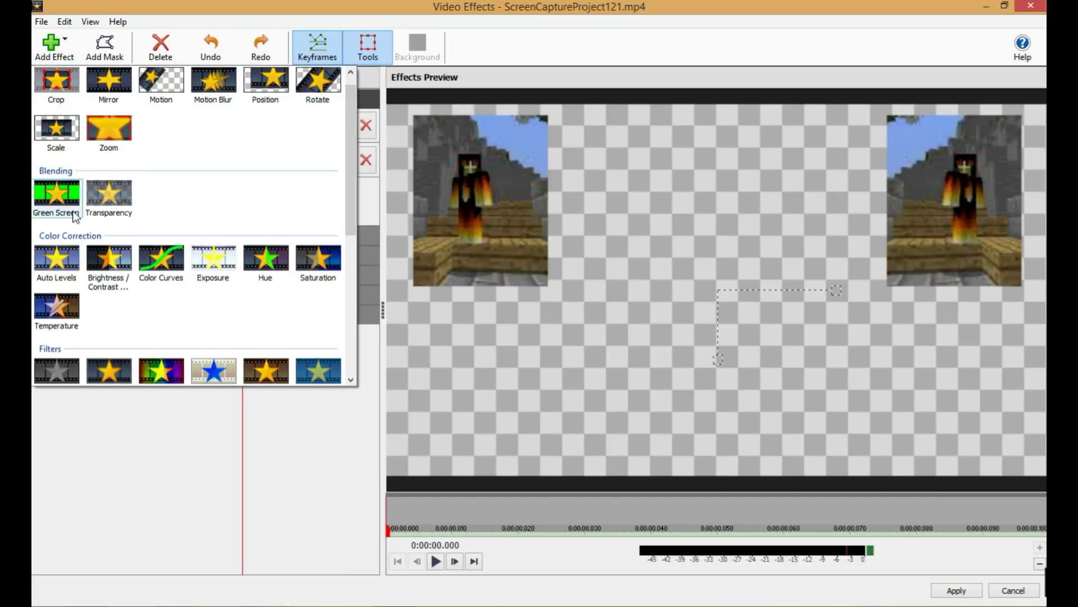
left_click(57, 197)
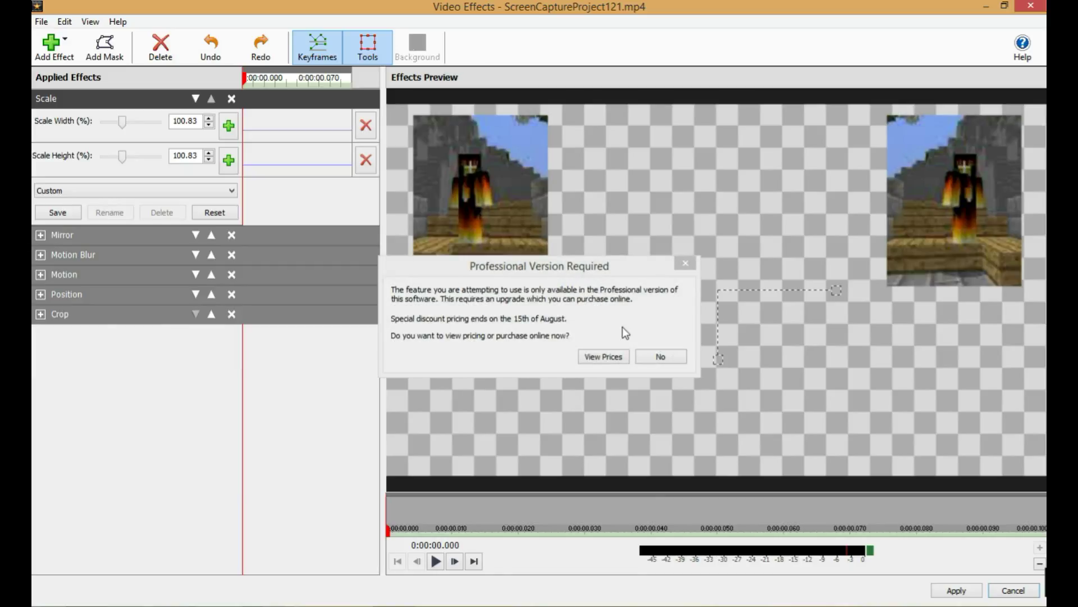
left_click(668, 358)
Add a Transparency effect to the clip with 50% opacity
left_click(69, 48)
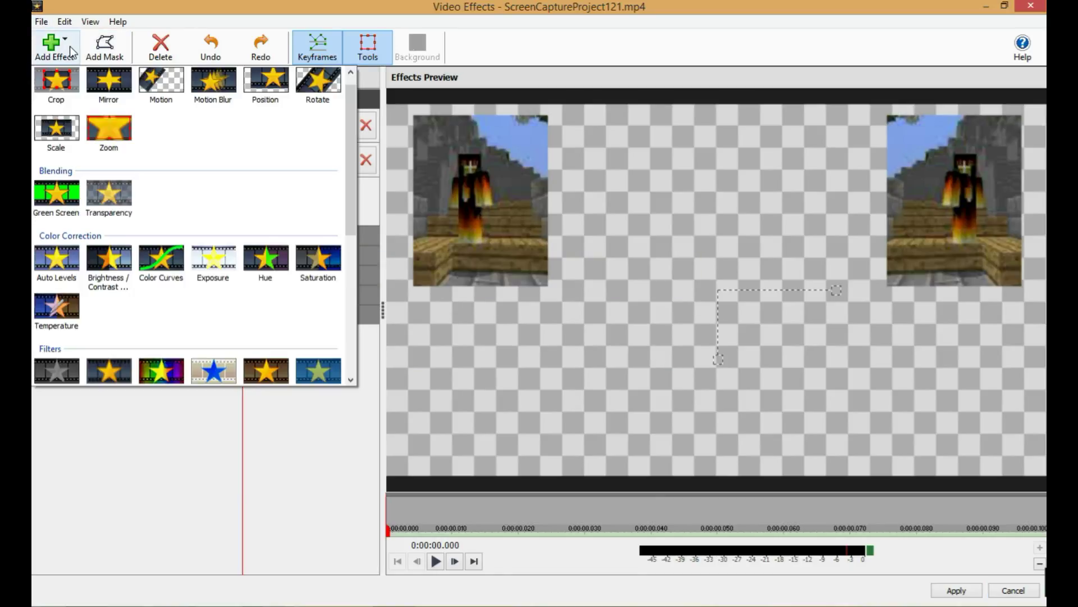
left_click(114, 211)
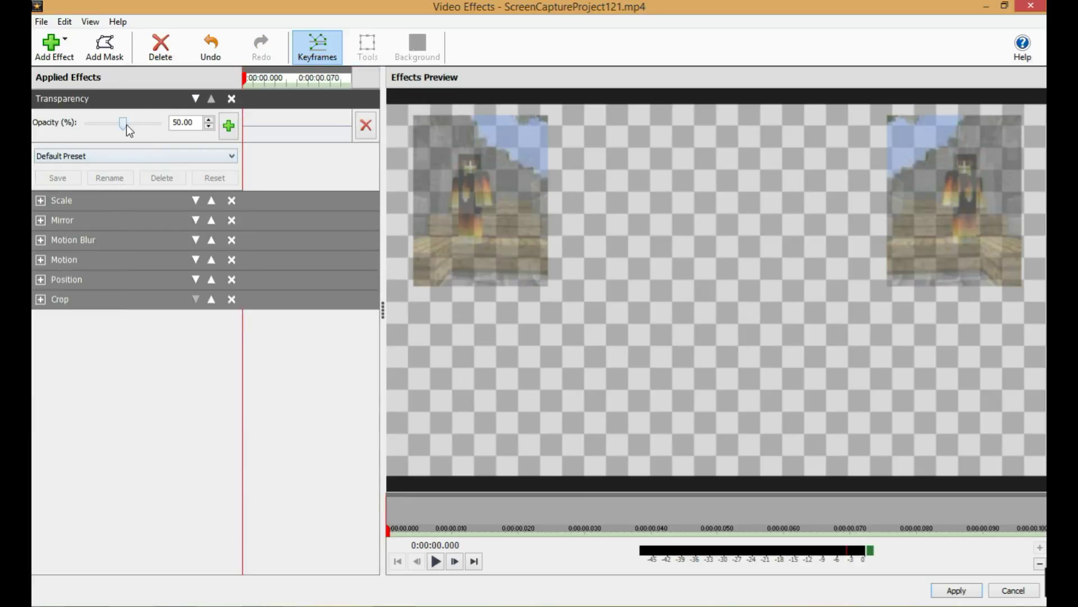
Lower the opacity slightly, add a Brightness / Contrast / Gamma effect with its default preset, and undo both changes
mouse_move(126, 125)
left_mouse_down()
mouse_move(137, 125)
mouse_move(118, 127)
left_mouse_up()
left_click(66, 57)
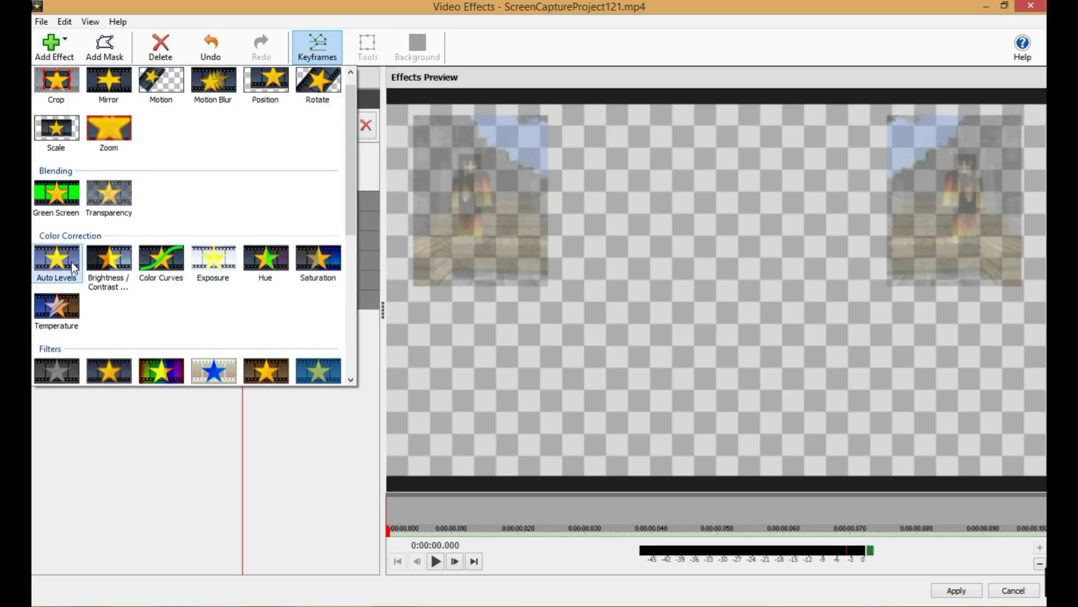
left_click(95, 269)
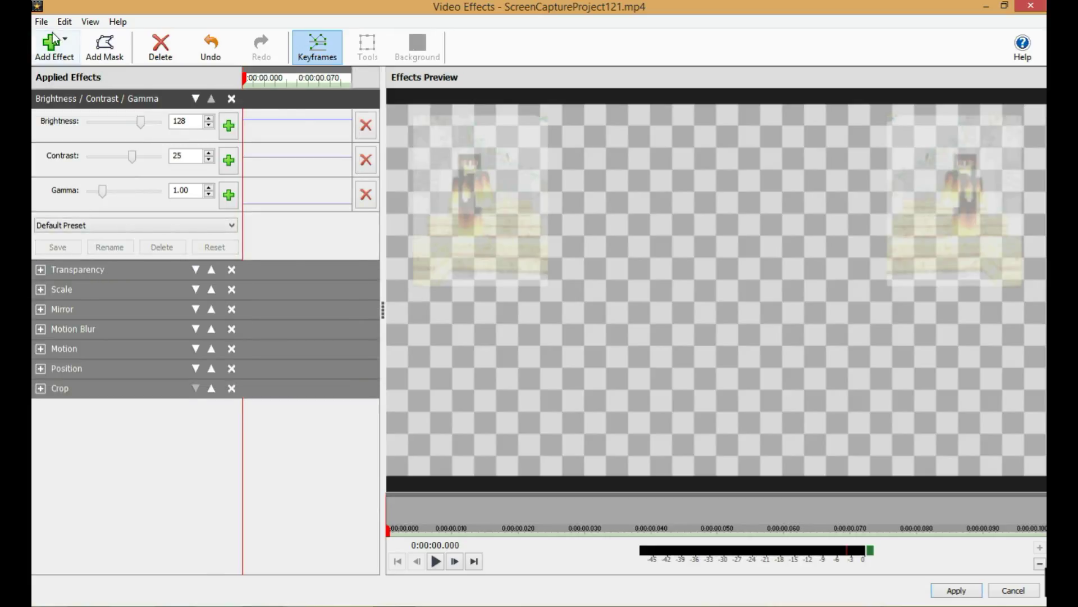
left_click(54, 41)
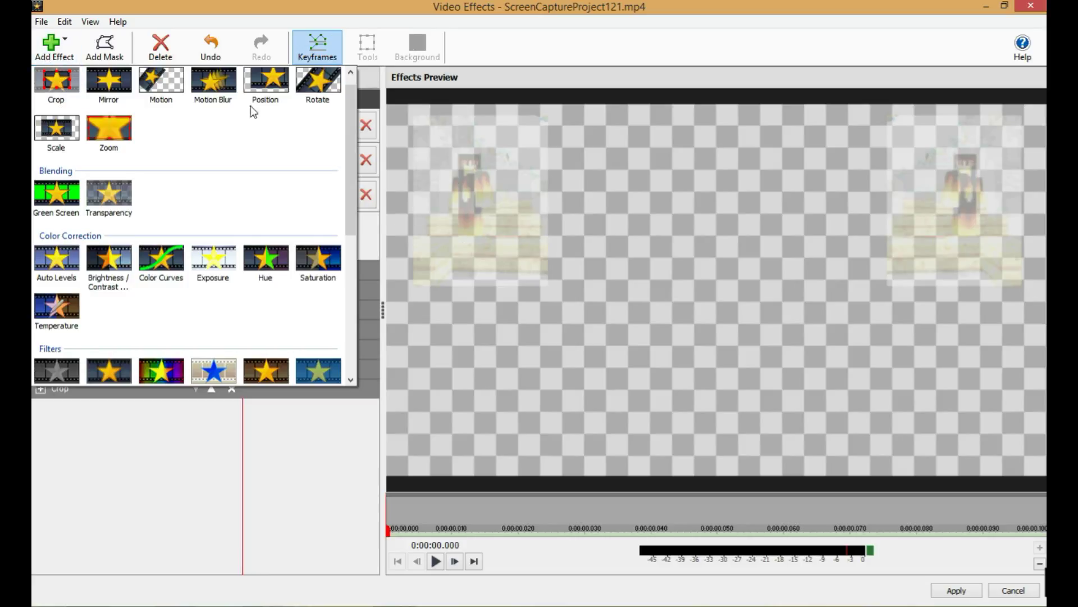
left_click(219, 41)
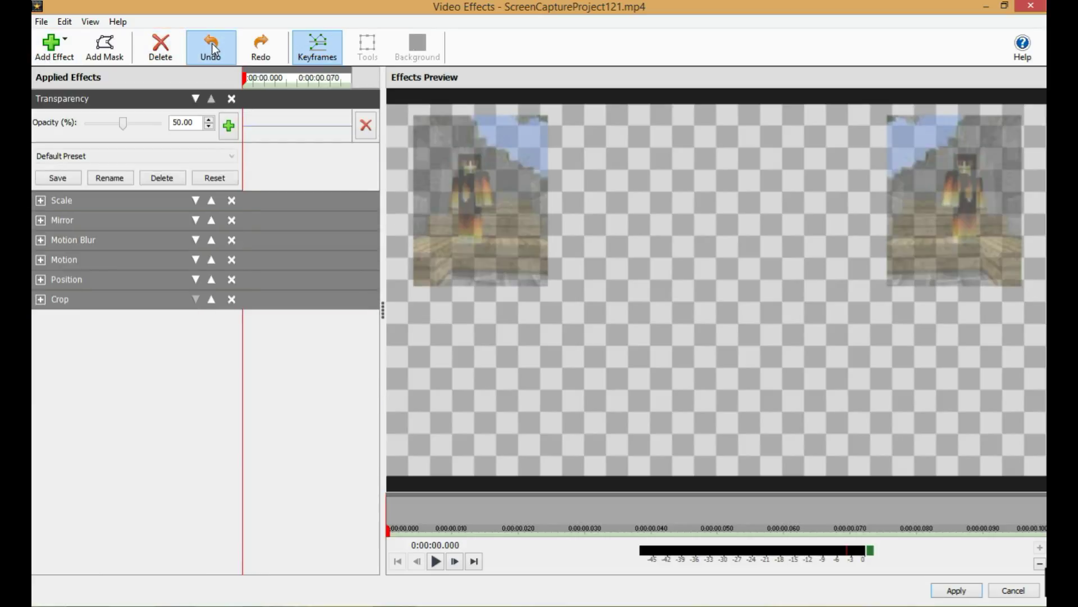
Apply the clip's video effects and place the clip on Video Track 3 directly after the sheep title
left_click(977, 593)
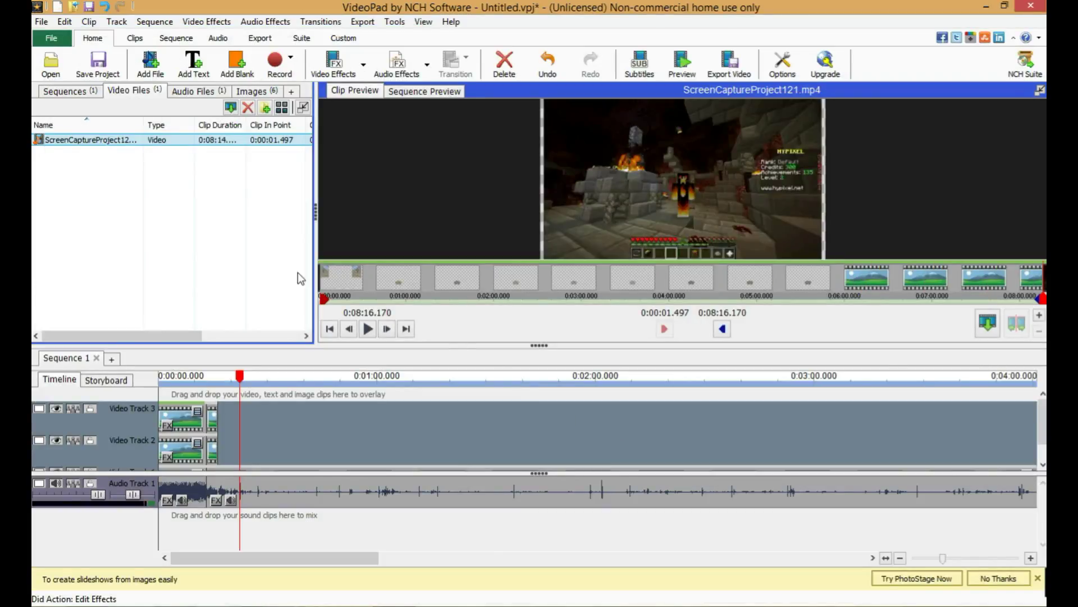
left_click_drag(211, 139, 382, 311)
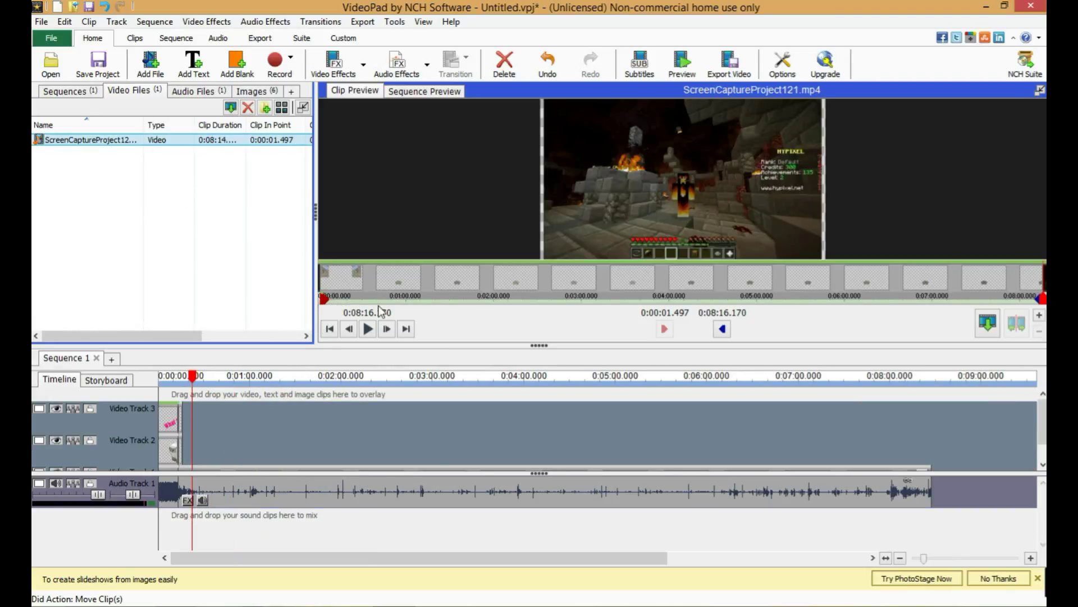
left_click_drag(236, 140, 186, 391)
Play the sequence from 0:00:13.003 and scrub between 0:00:15.789 and 0:00:17.646 to examine the transparent mirrored overlay
left_click(178, 381)
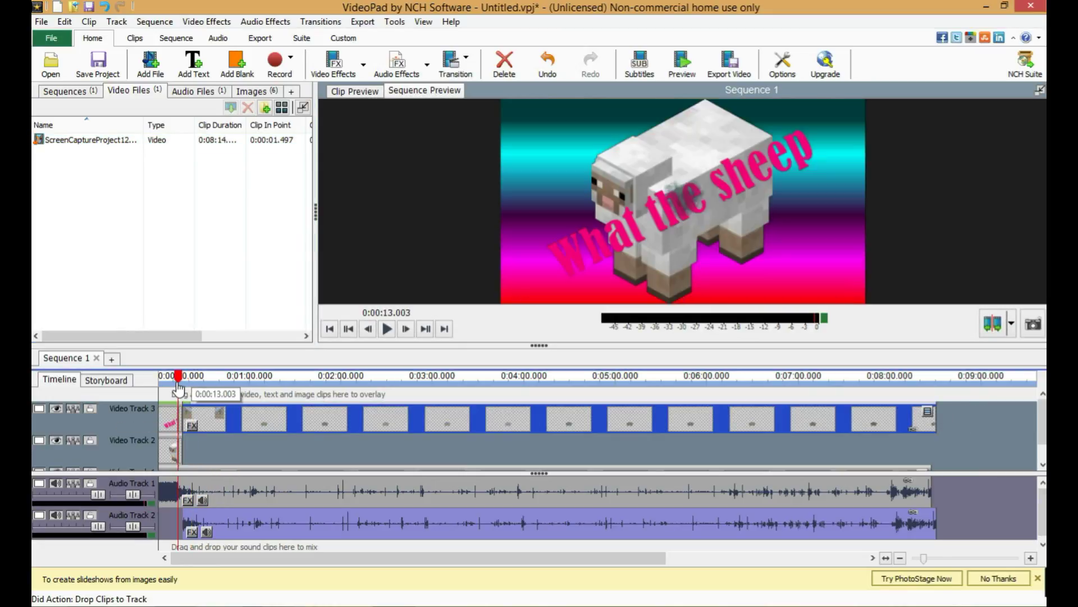
left_click(387, 328)
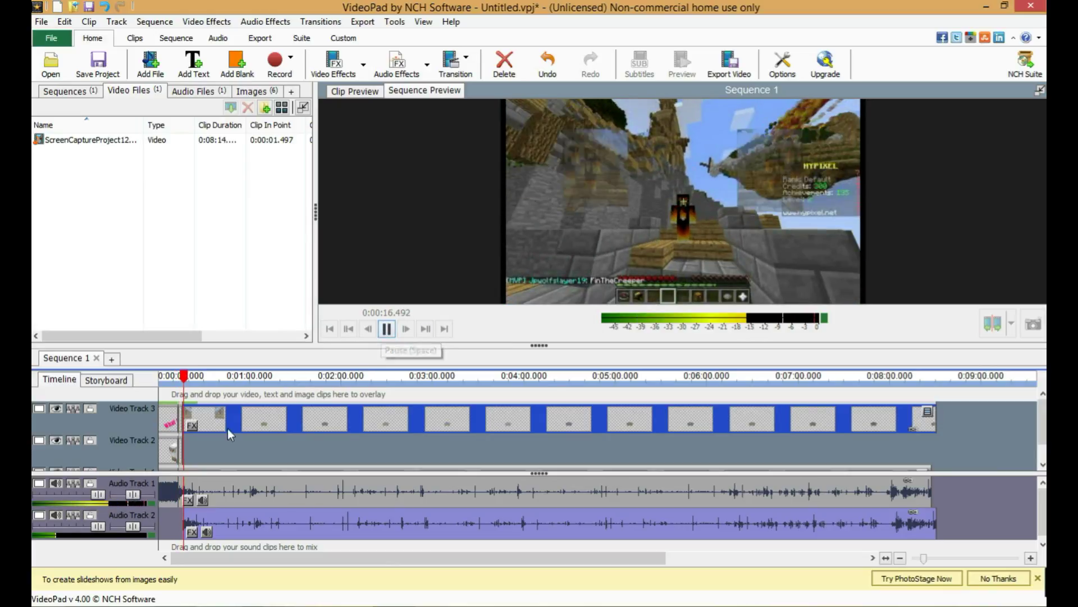
left_click(388, 330)
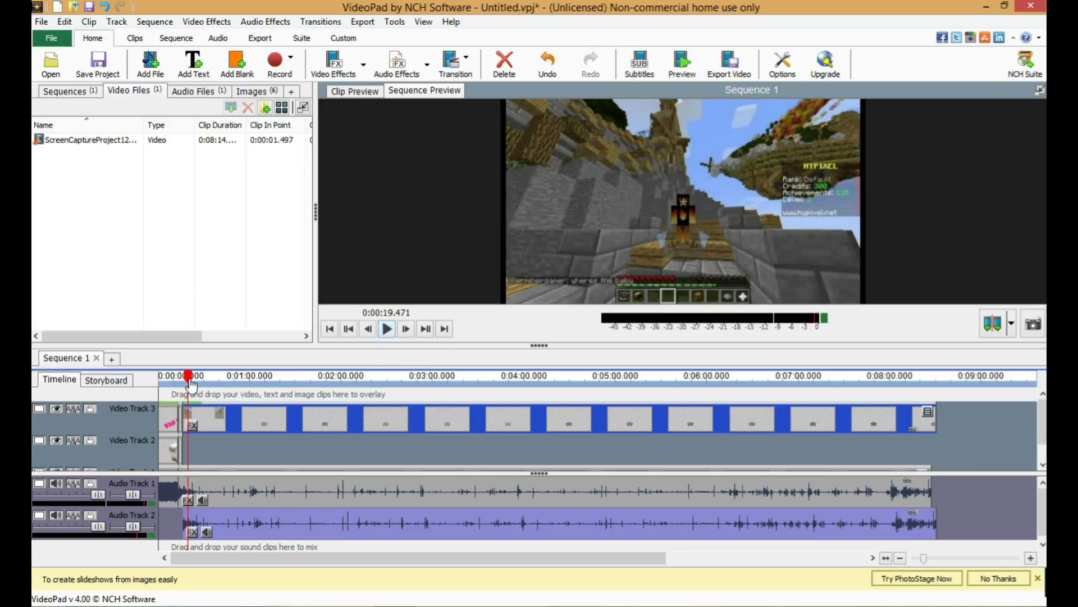
mouse_move(190, 384)
left_mouse_down()
mouse_move(210, 386)
mouse_move(184, 384)
left_mouse_up()
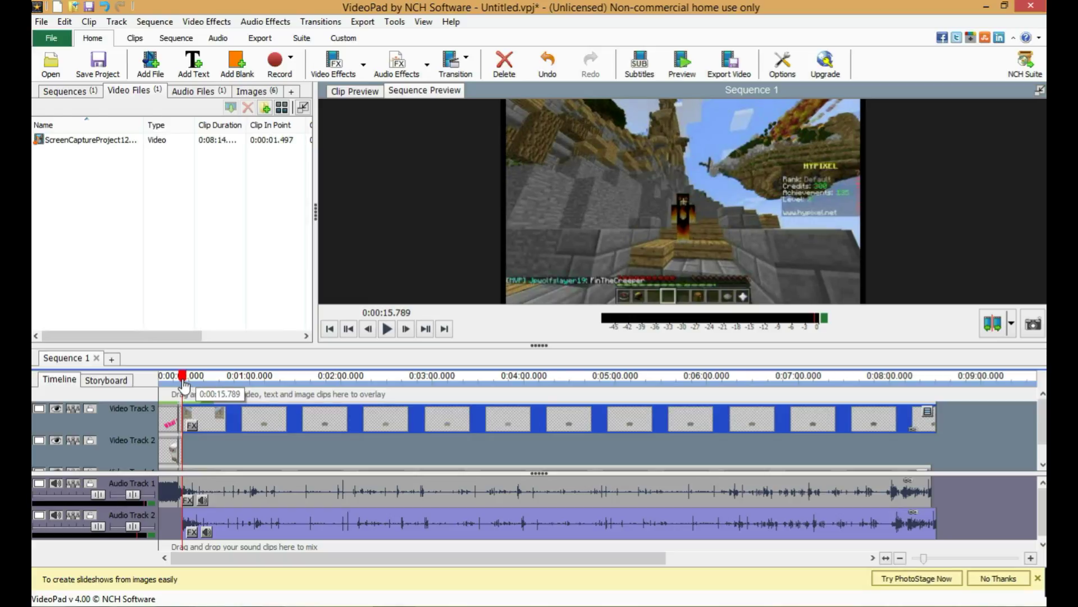
left_click_drag(184, 385, 187, 388)
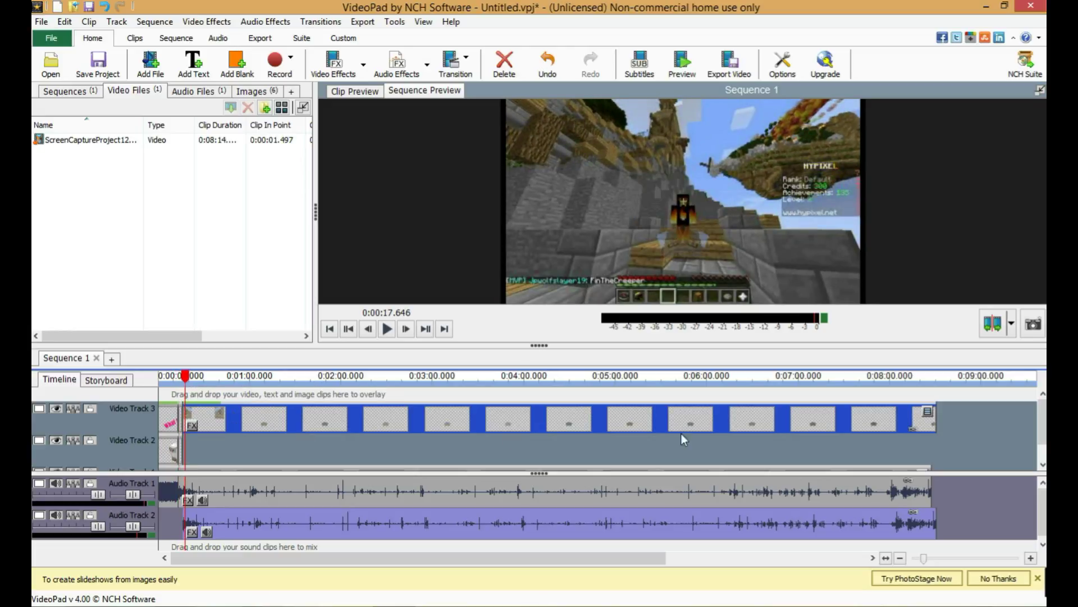
Shorten the overlay clip on Video Track 3 to end at about 0:06:00, and delete it with its audio
left_click_drag(709, 427, 712, 427)
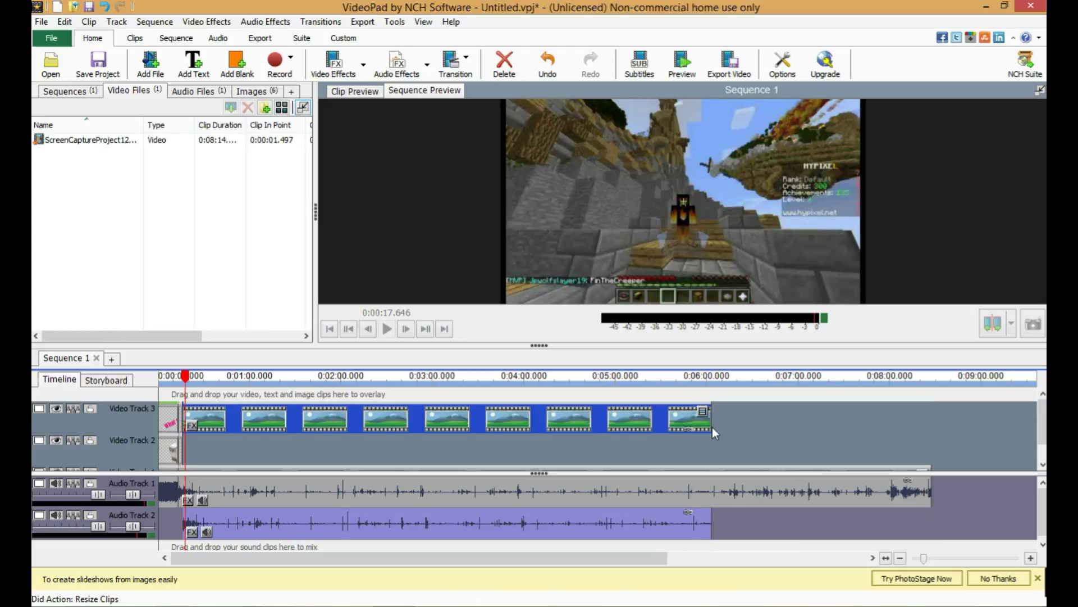
key("Delete")
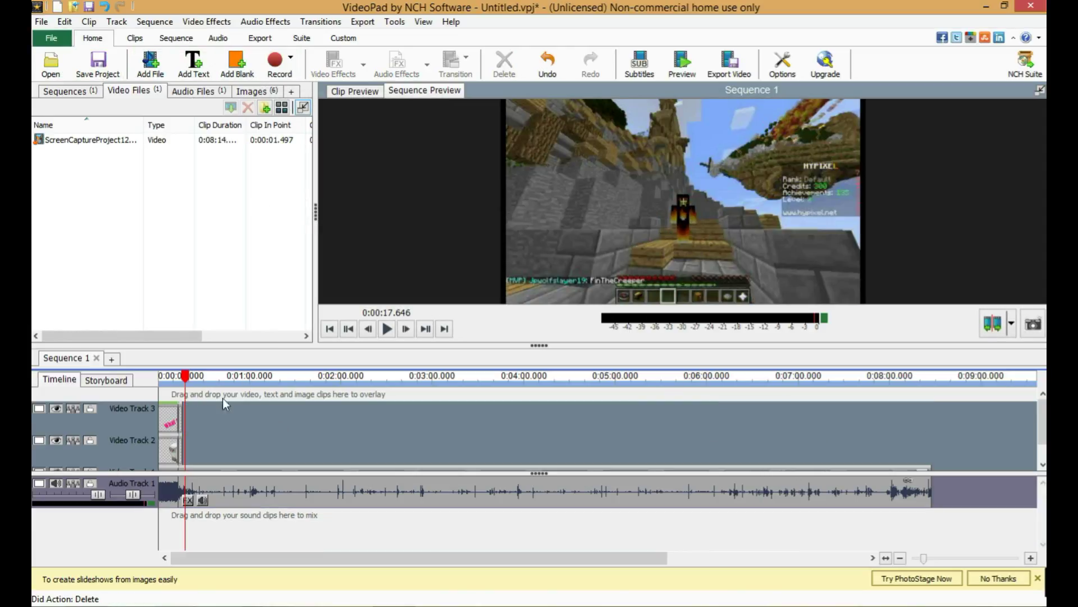
Preview the whole sequence from the start and at about 0:02:05, close the preview, and scrub the timeline back to 0:00:18.111
left_click_drag(185, 376, 159, 382)
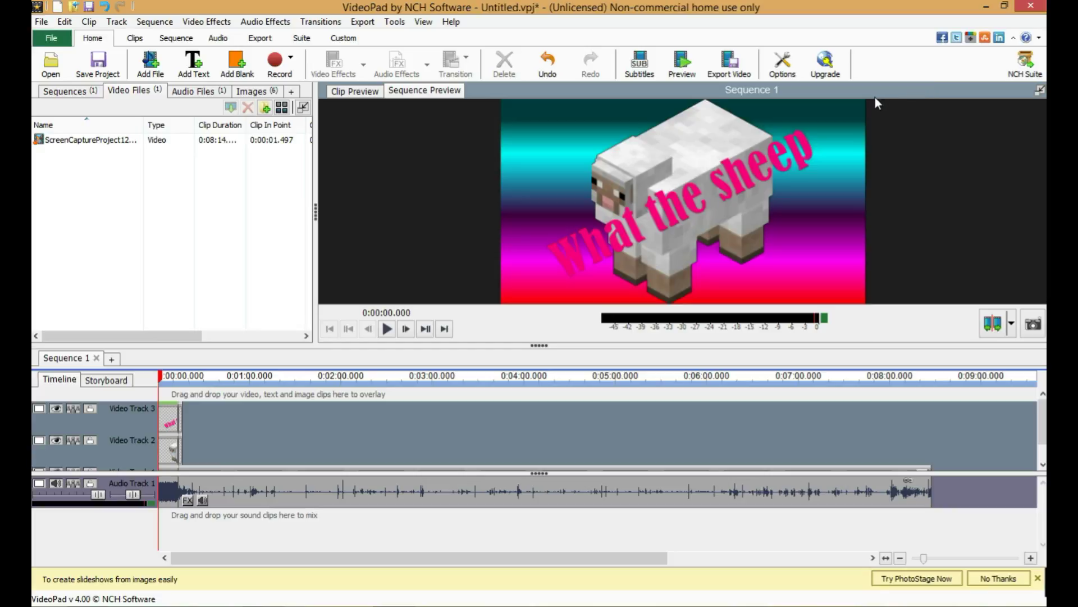
left_click(682, 62)
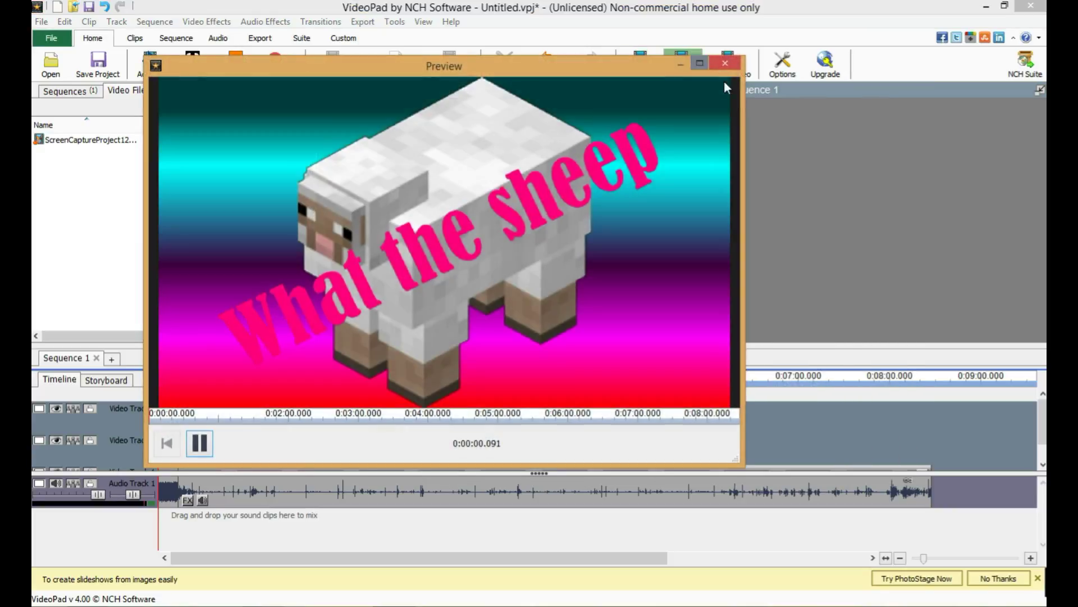
left_click(206, 445)
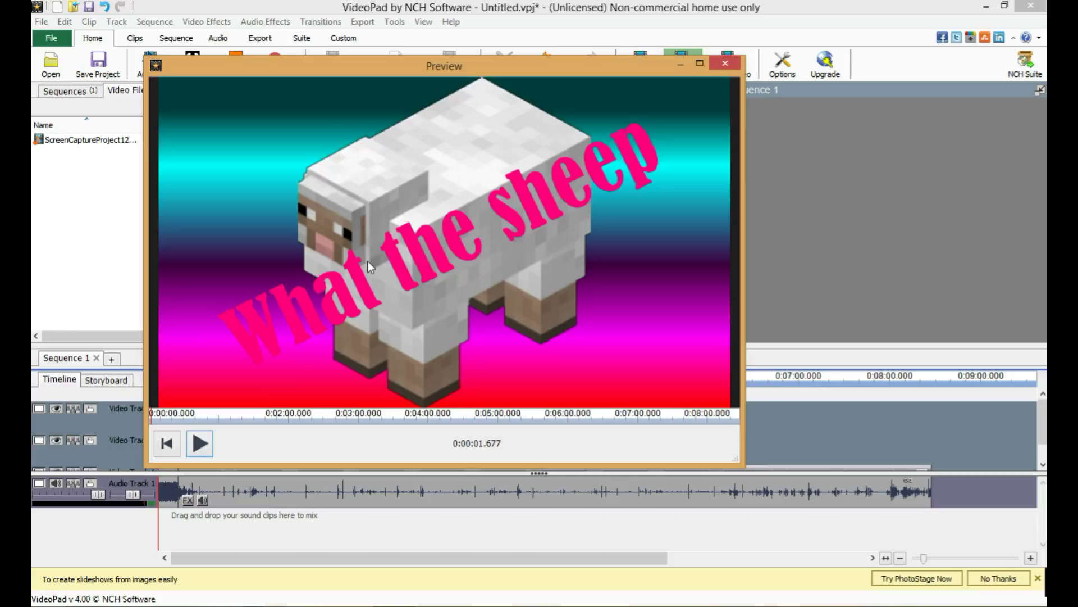
left_click(203, 449)
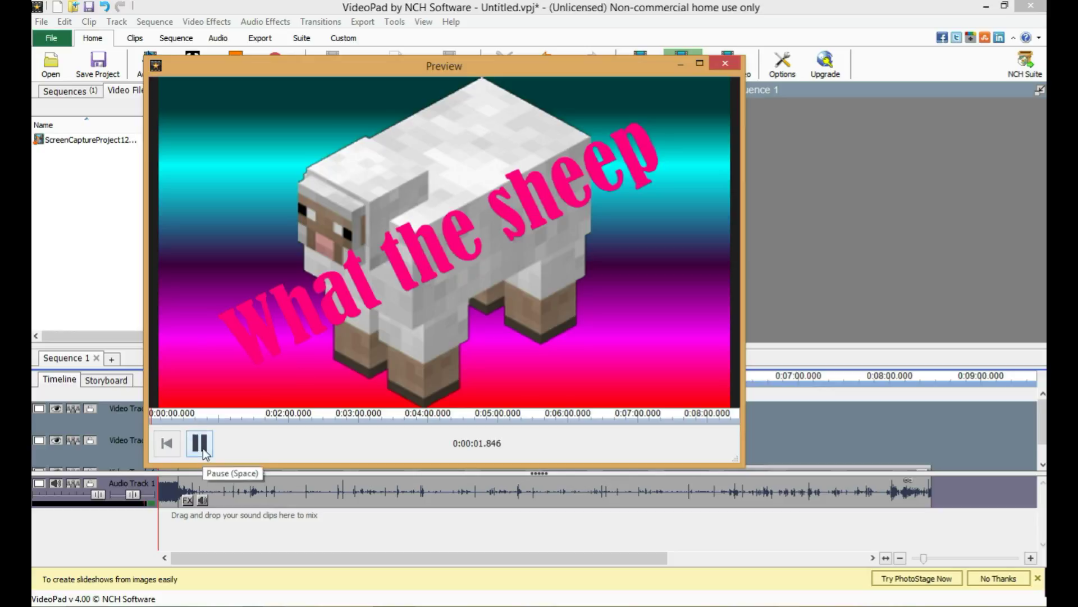
left_click(197, 444)
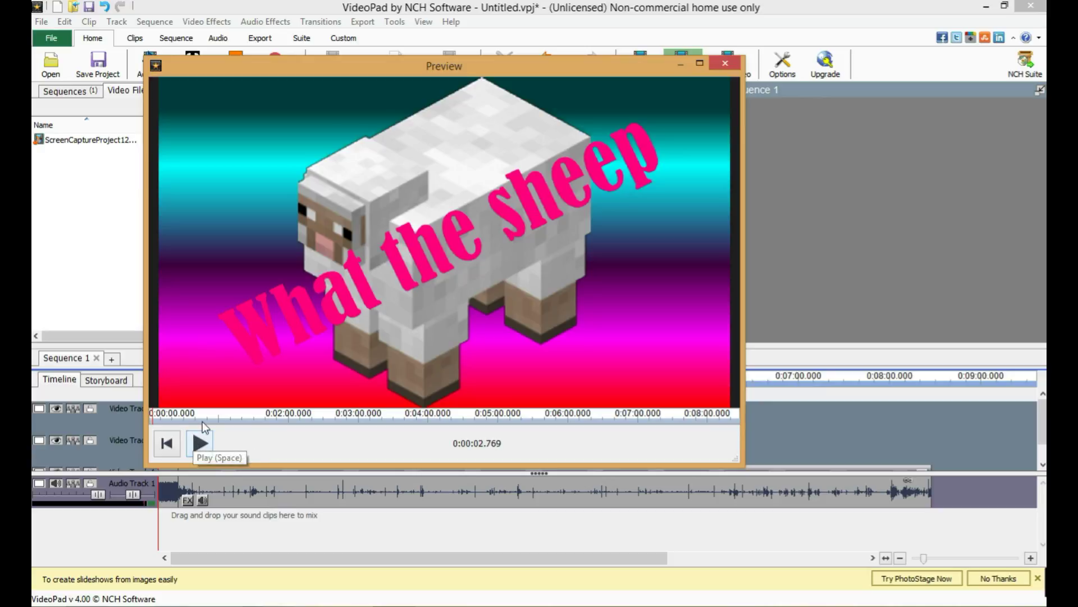
left_click(202, 421)
left_click(295, 418)
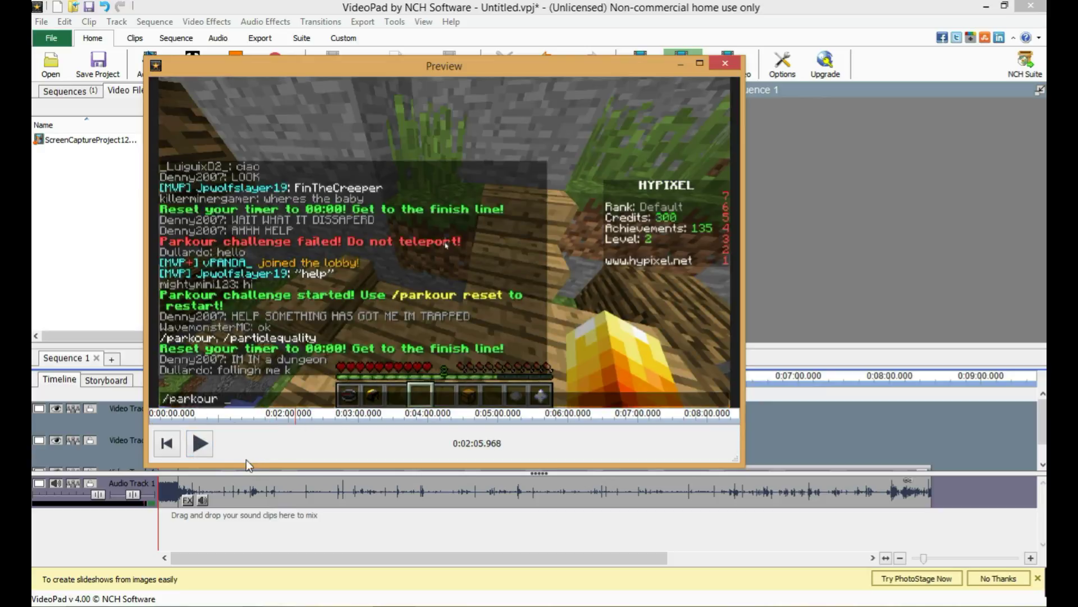
left_click(200, 443)
left_click(200, 444)
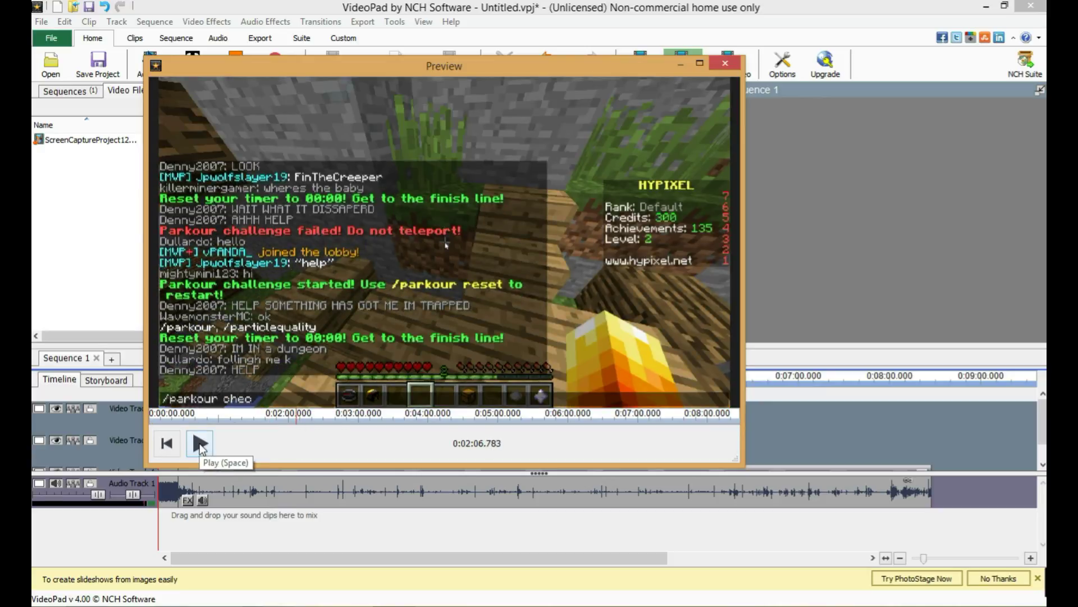
left_click(725, 63)
left_click(507, 376)
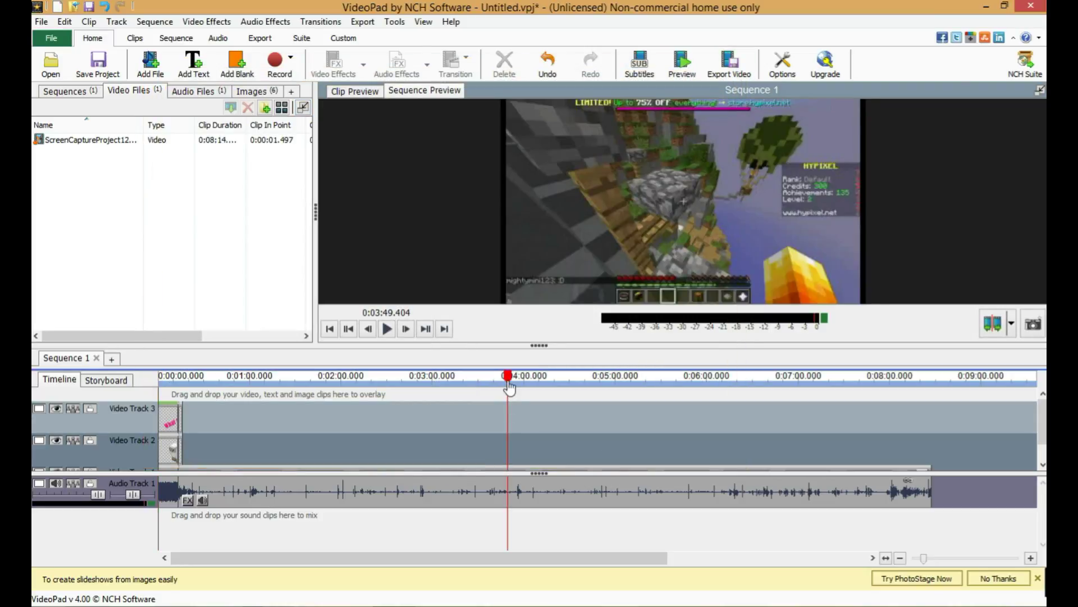
left_click_drag(508, 385, 187, 368)
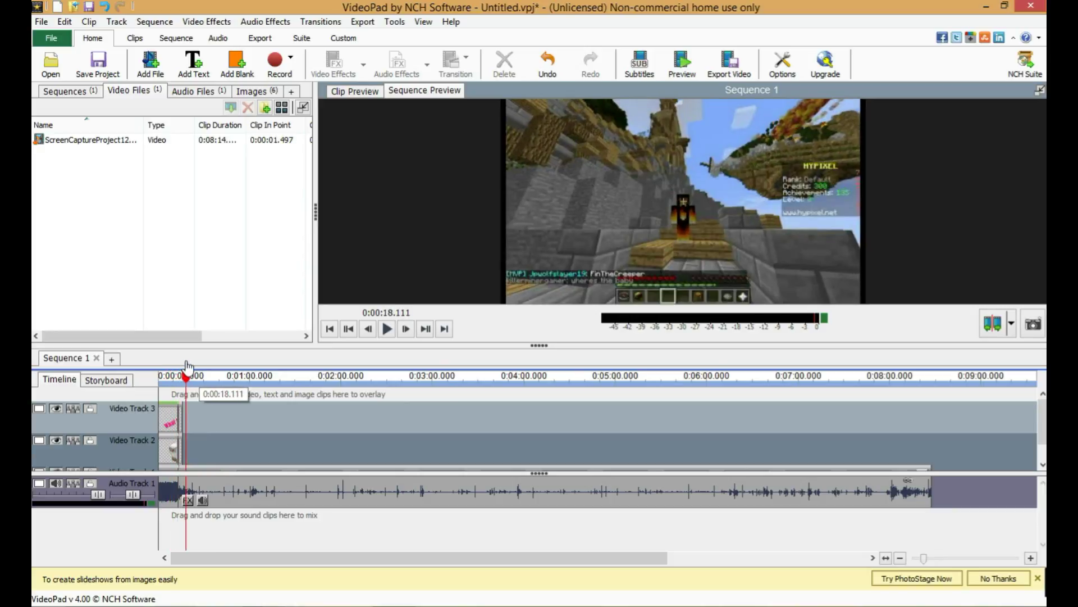
Set up a video export in .avi format, change the save destination to D:\Videos\Untitled.wav, try to create it, and decline overwriting the existing file
left_click(729, 64)
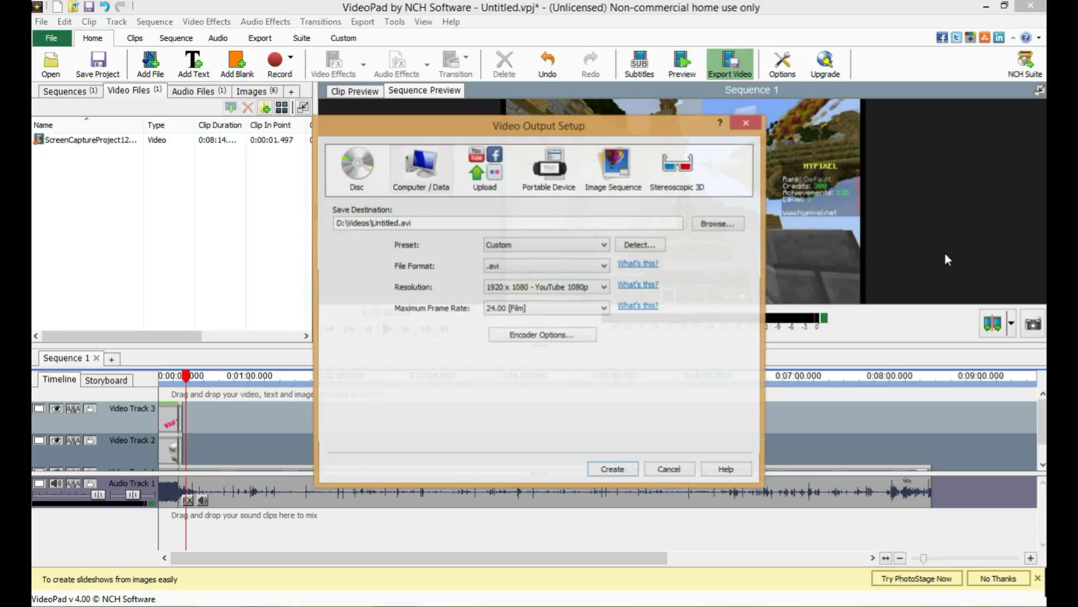
left_click(528, 263)
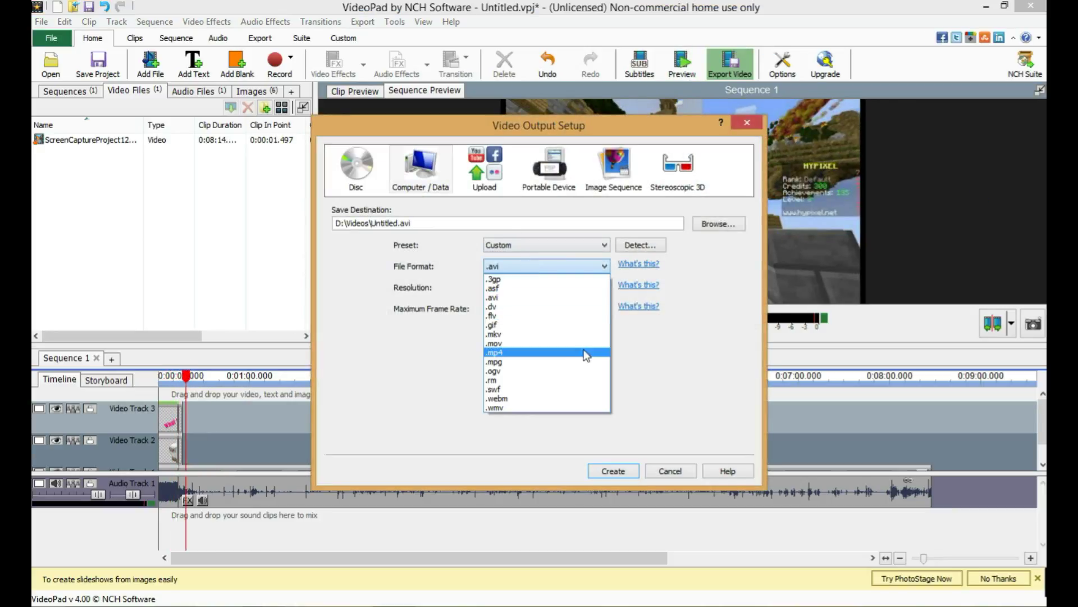
left_click(547, 298)
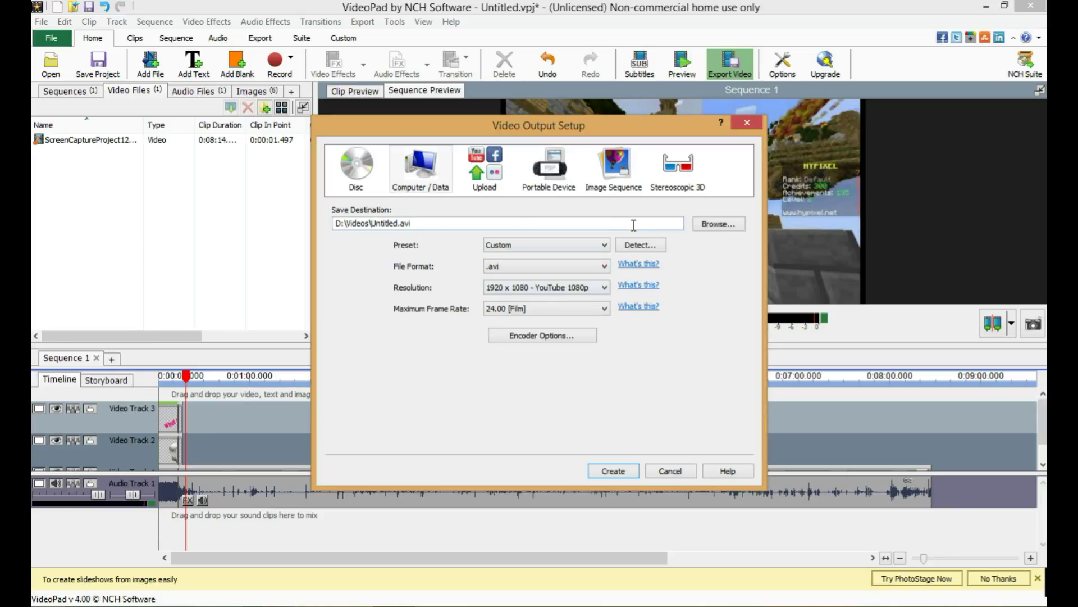
double_click(406, 223)
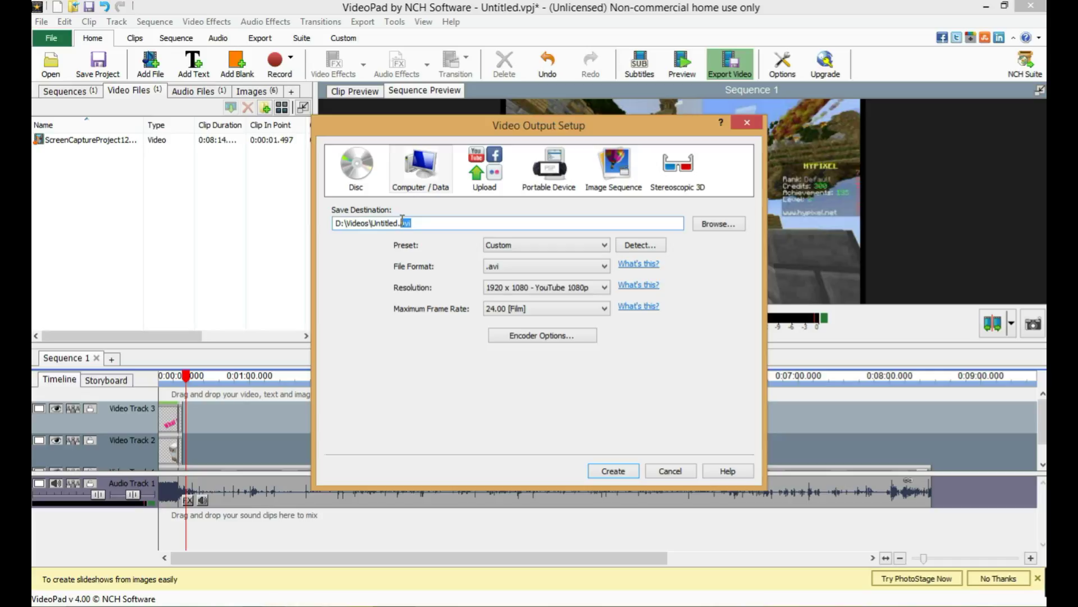
type("w")
left_click(611, 472)
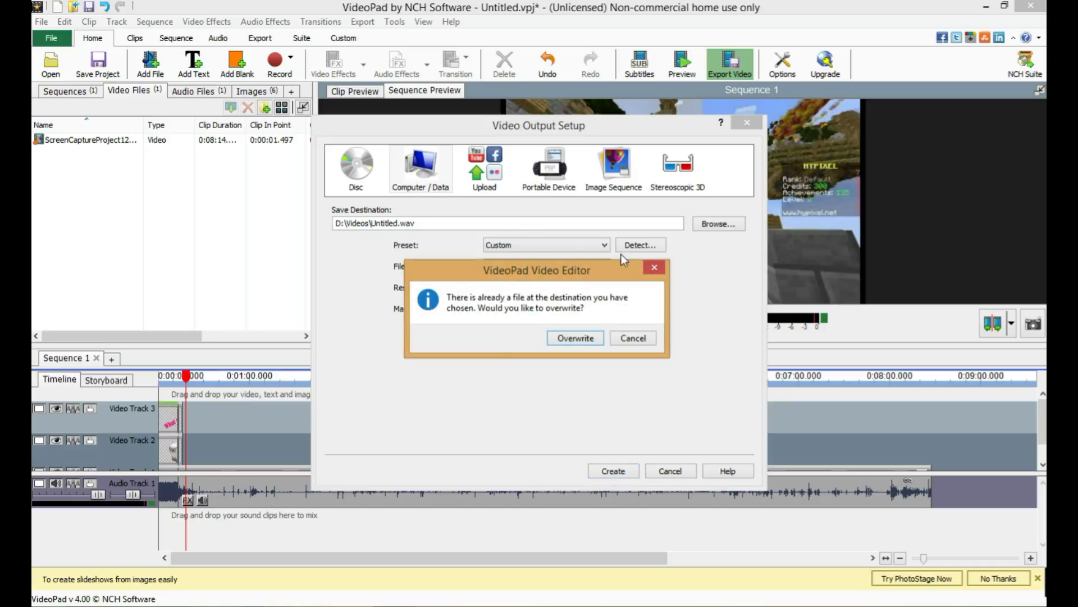
left_click(654, 267)
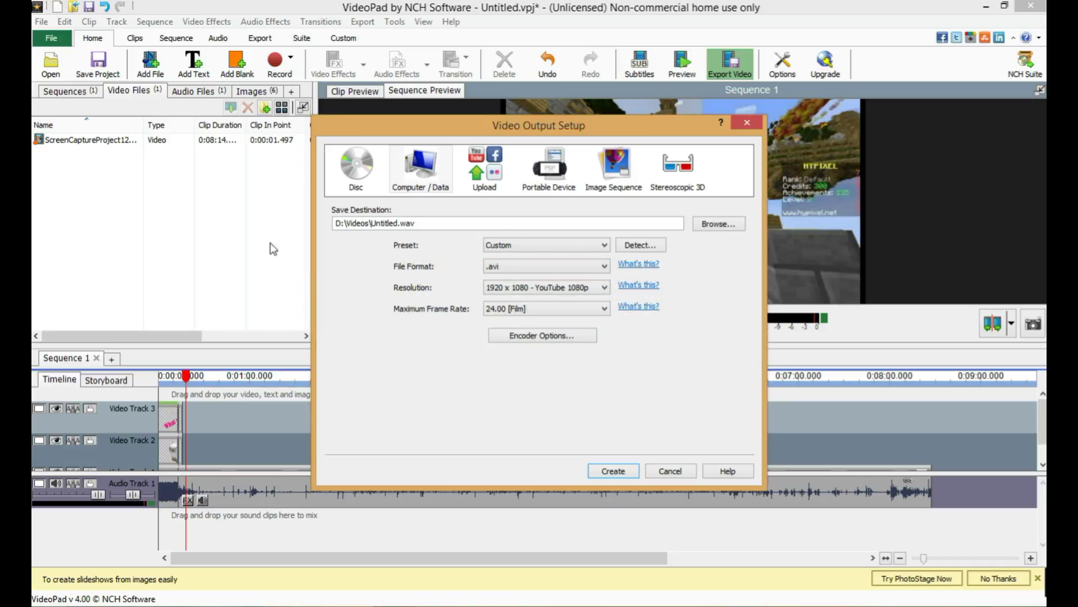
Reselect .avi as the export format, try to create D:\Videos\Untitled.avi without overwriting the existing file, and close the export setup
left_click_drag(416, 223, 398, 223)
left_click(430, 226)
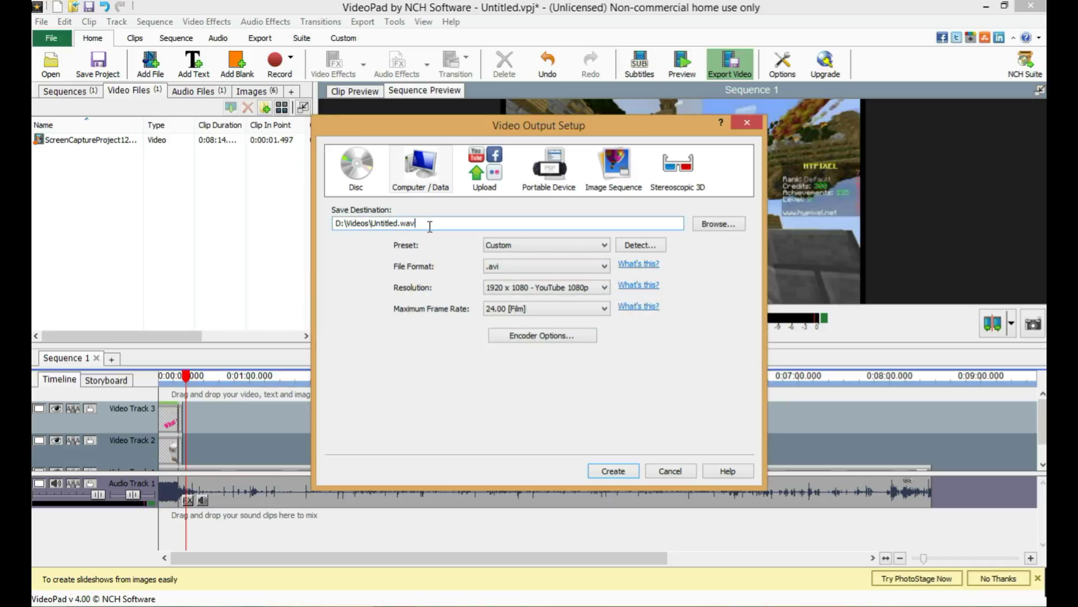
left_click(497, 264)
left_click(506, 279)
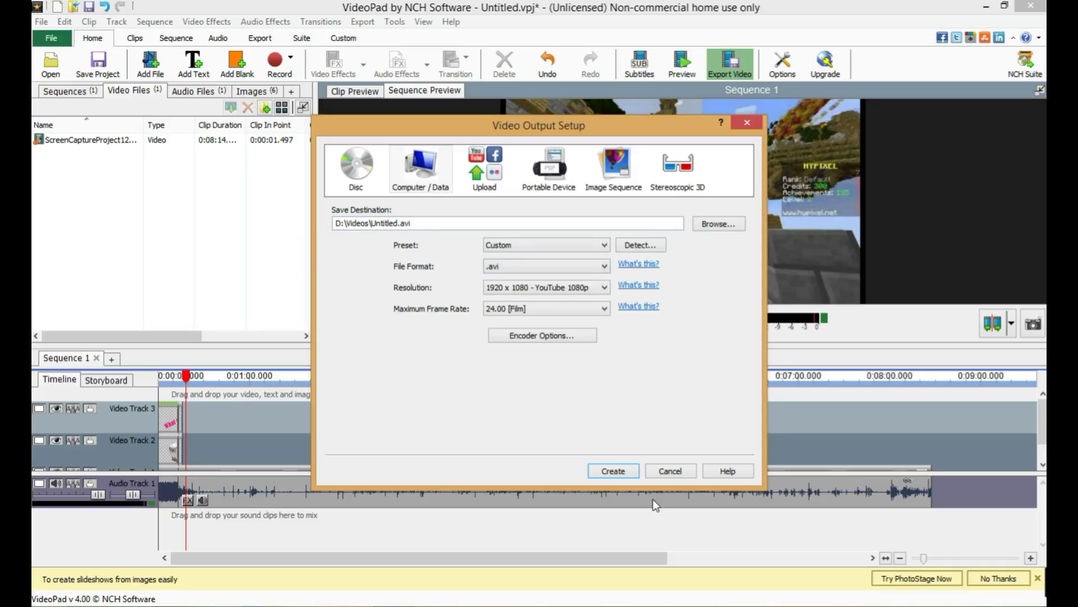
left_click(615, 471)
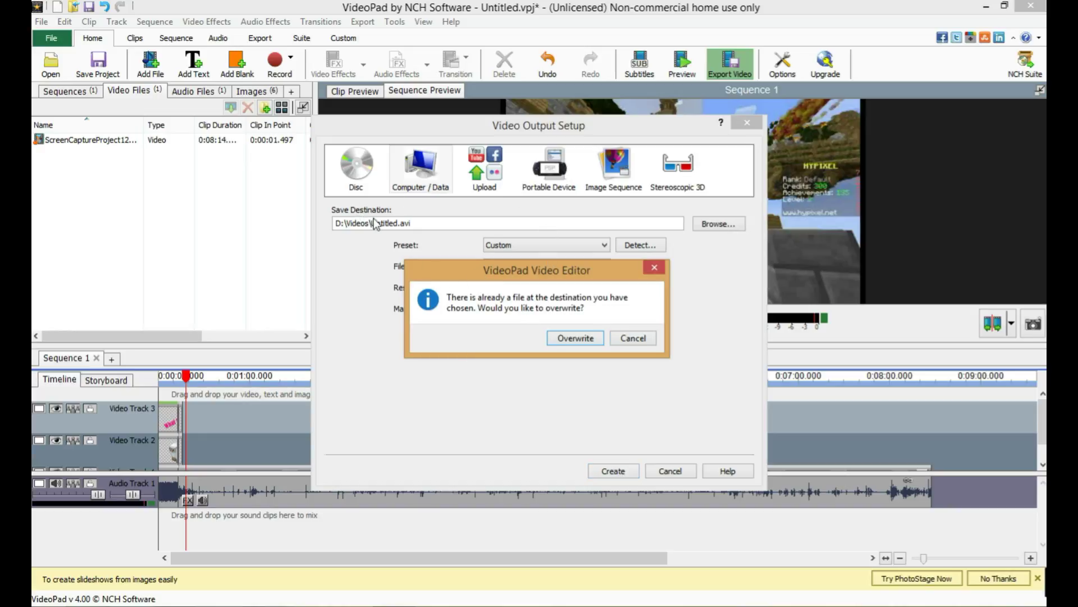
left_click(634, 339)
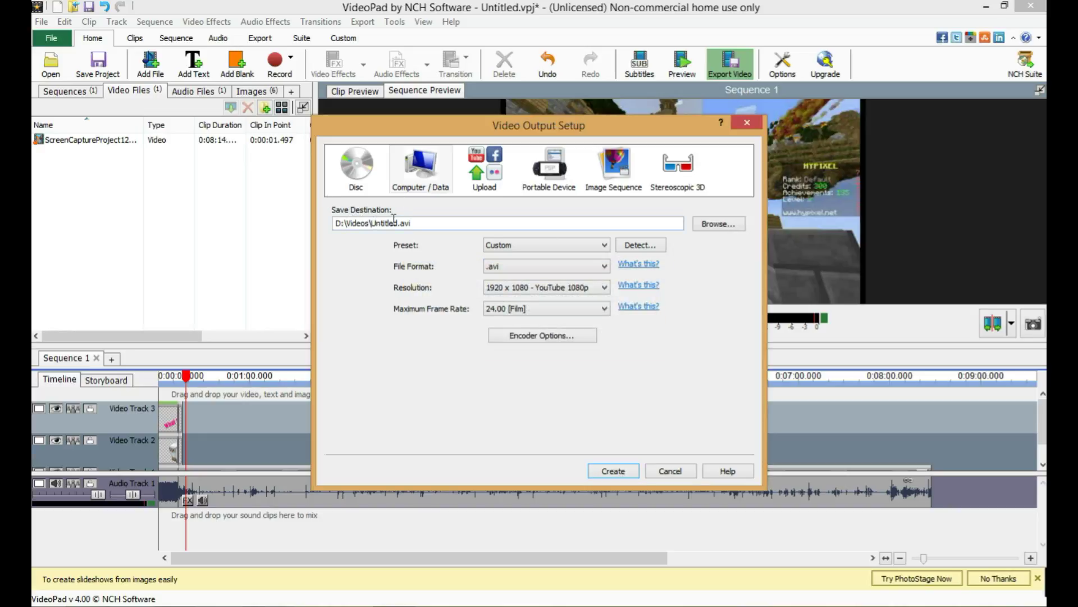
left_click(747, 122)
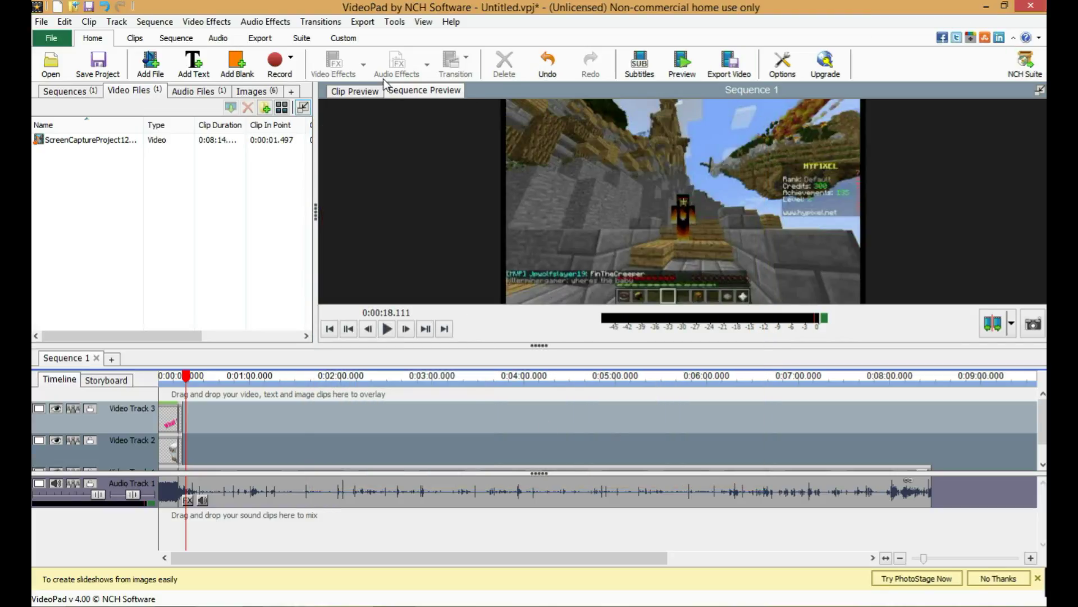
left_click(219, 91)
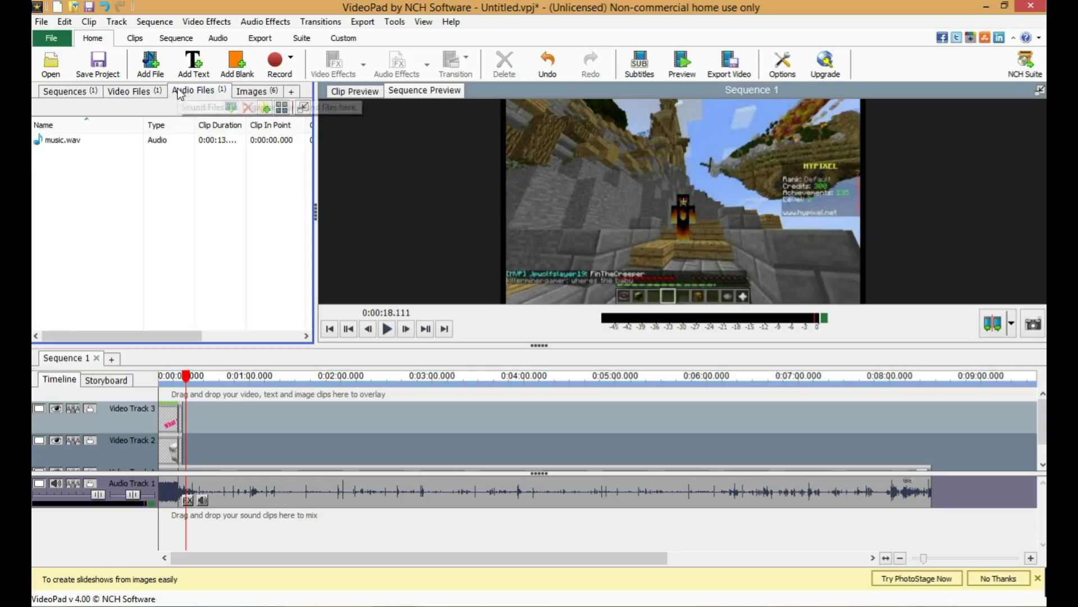
left_click(252, 92)
left_click(213, 152)
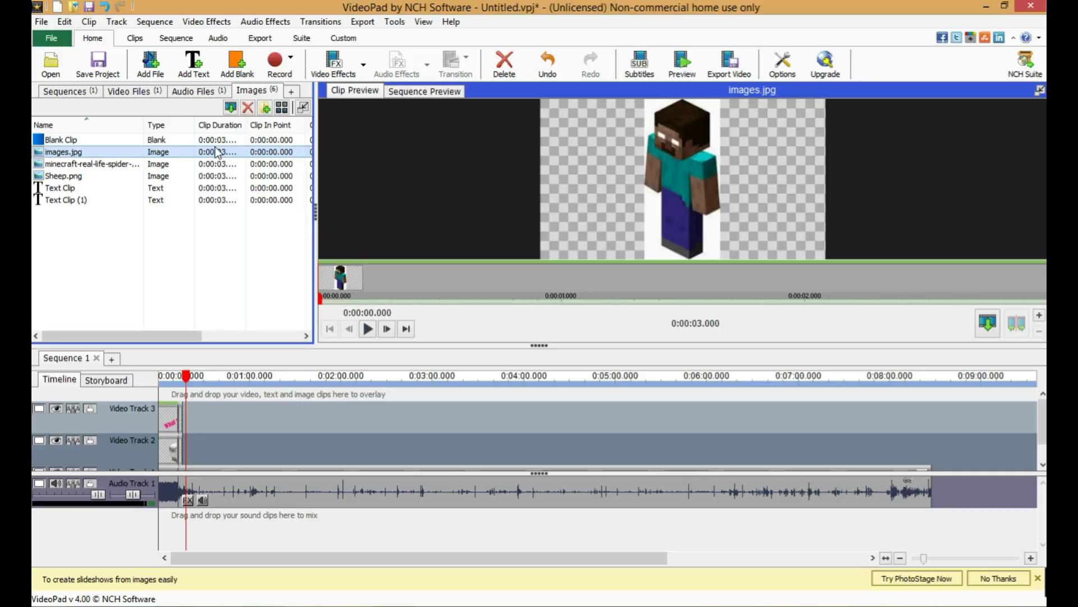
right_click(218, 153)
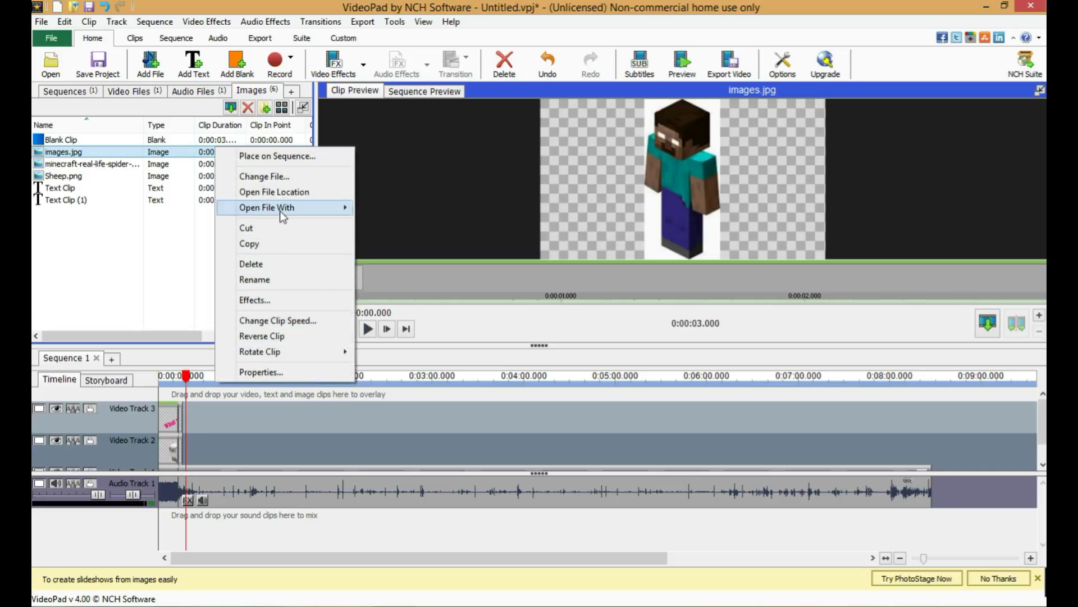
left_click(301, 320)
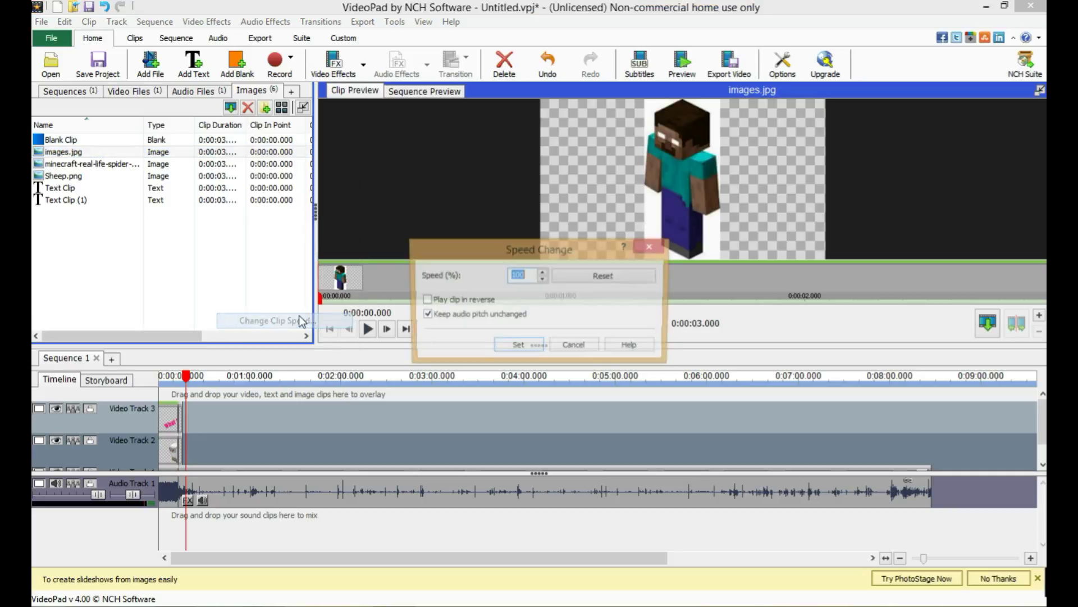
left_click(651, 246)
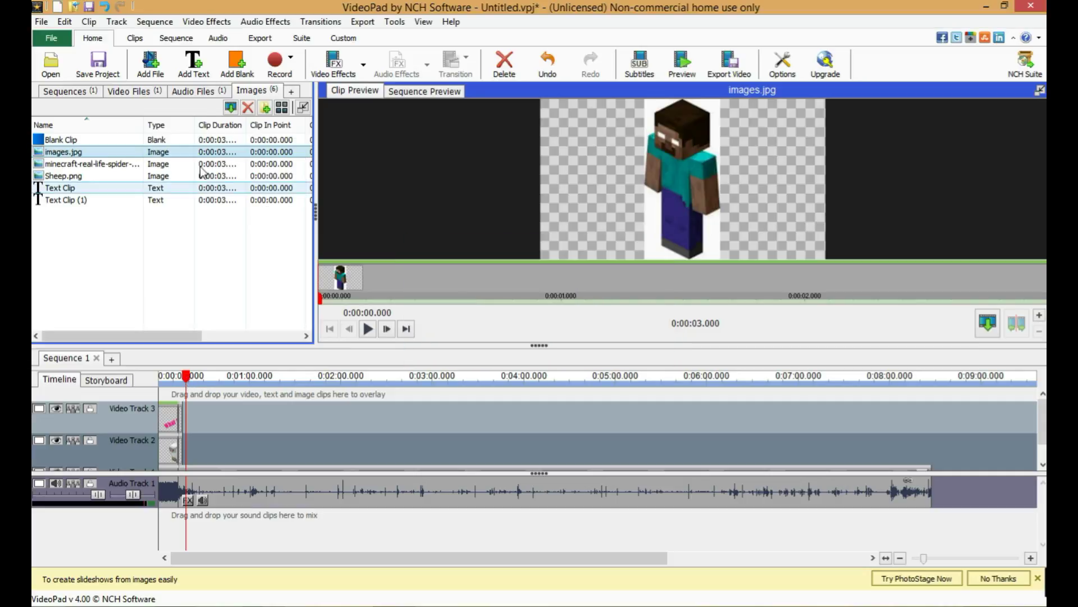
Delete the long Minecraft recording clip on Video Track 1 together with its linked audio
left_click(276, 466)
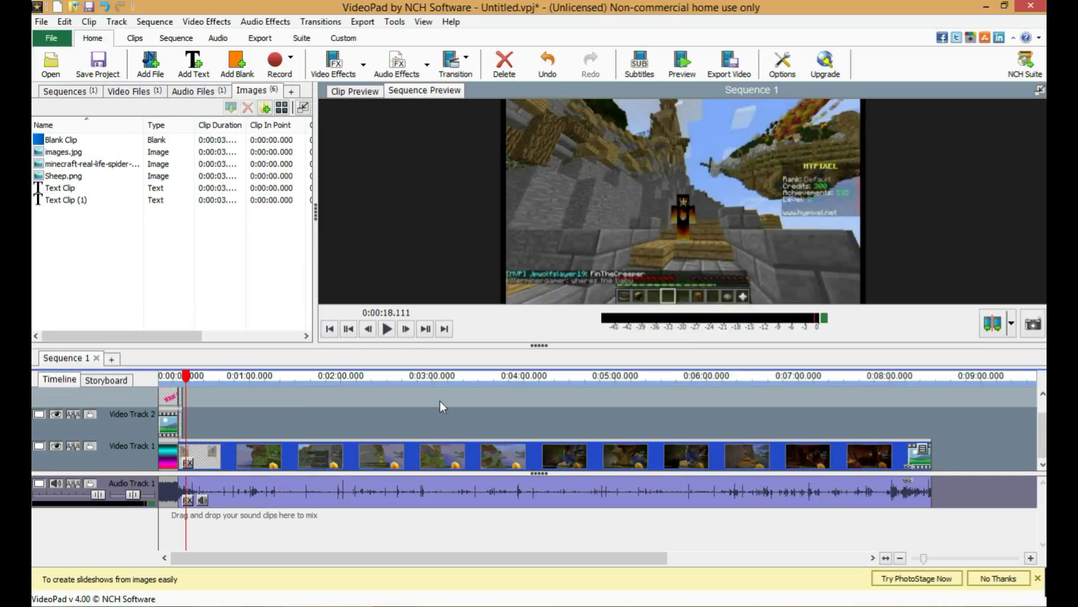
key("Delete")
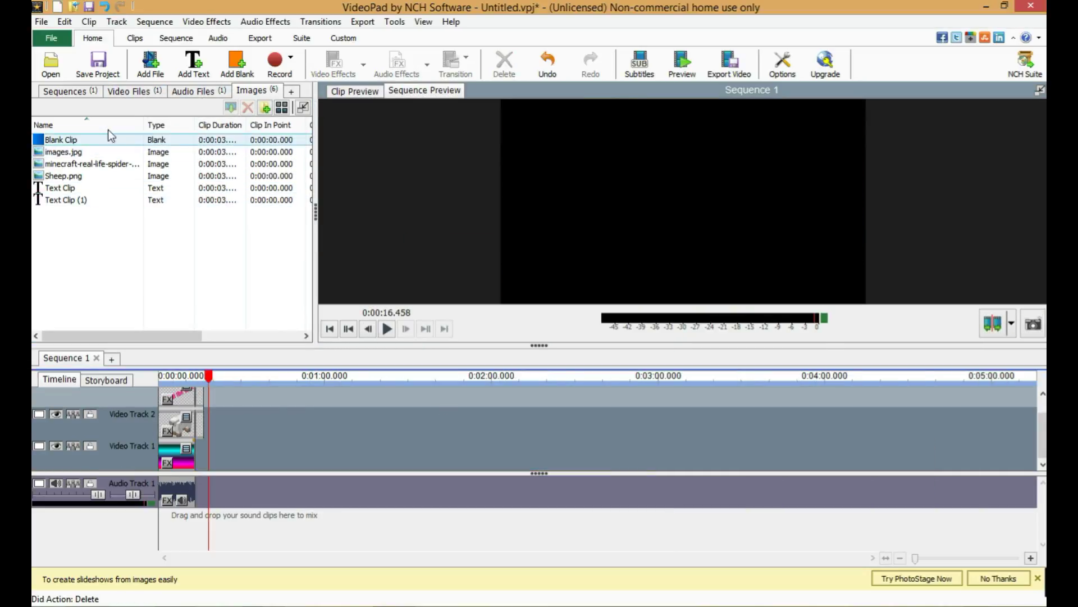
Set the clip speed of the source video ScreenCaptureProject121.mp4 to 500%, keeping the audio pitch unchanged
left_click(134, 90)
left_click(163, 140)
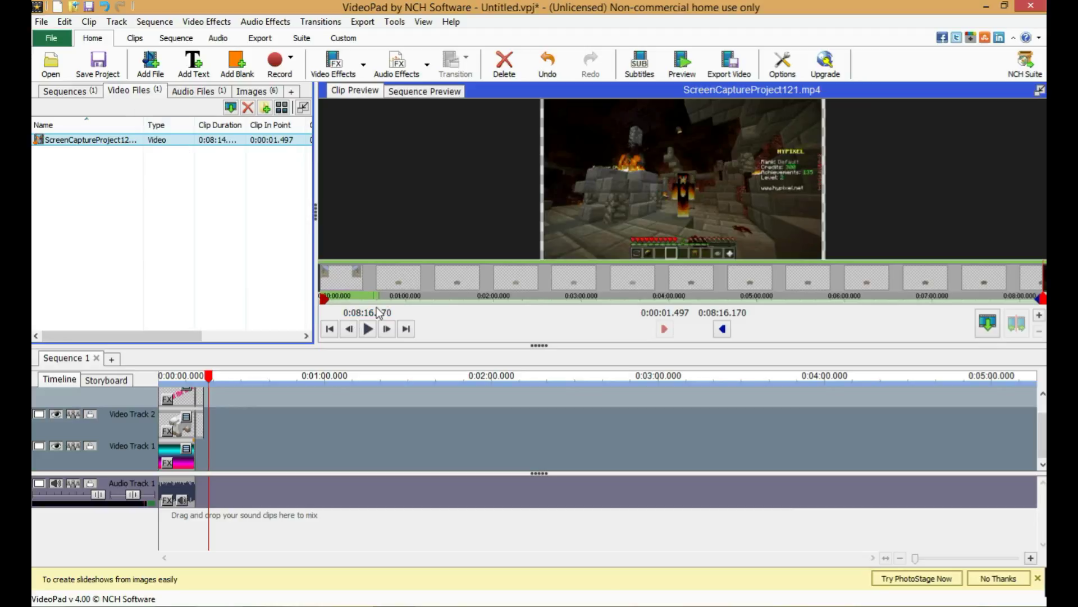
right_click(204, 142)
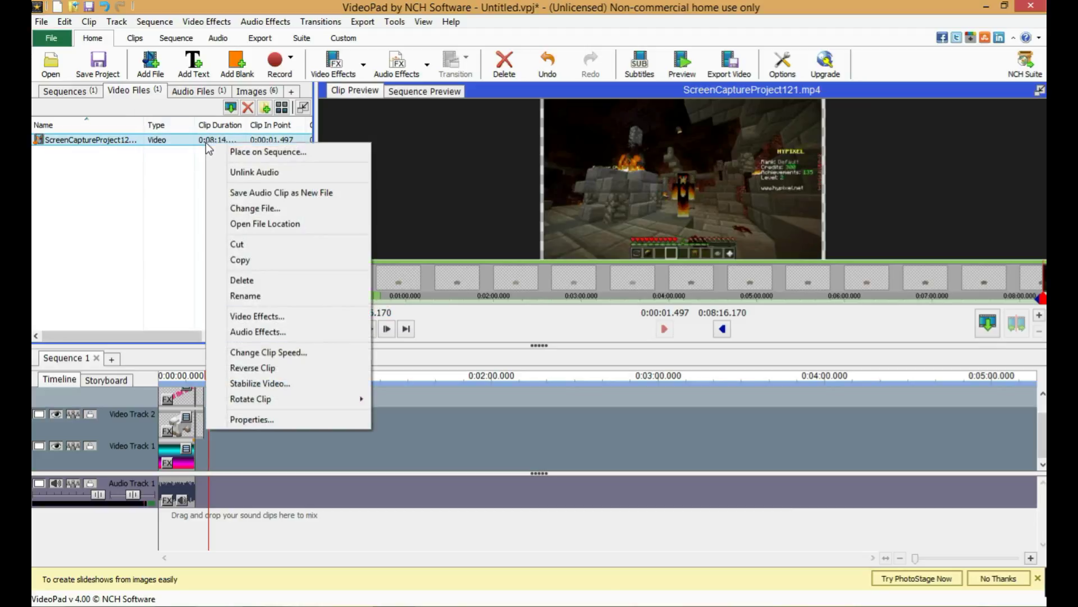
left_click(260, 353)
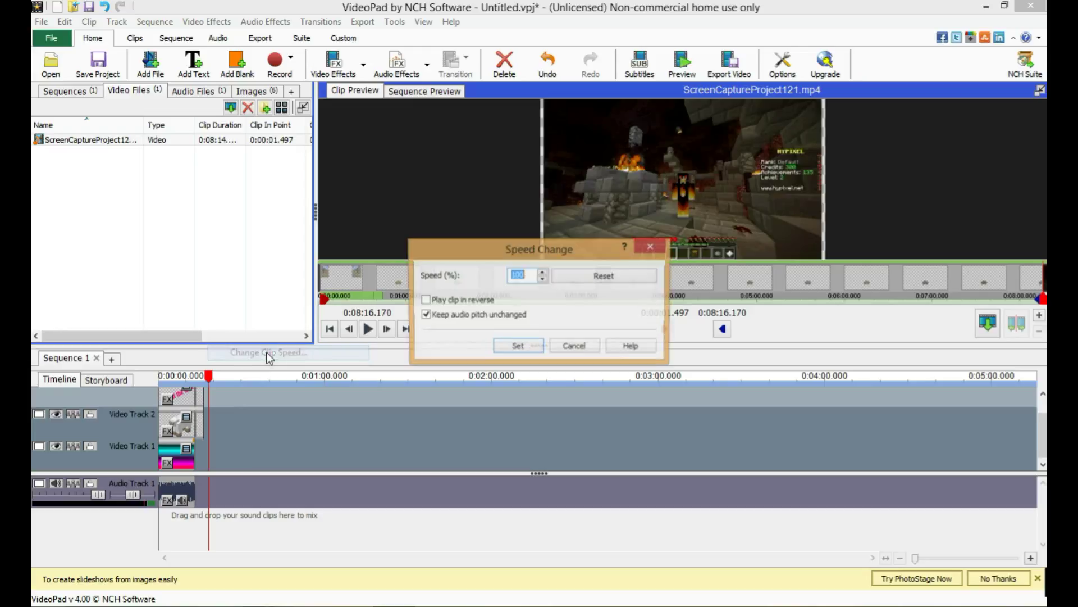
left_click(543, 274)
left_click(543, 273)
left_click(543, 274)
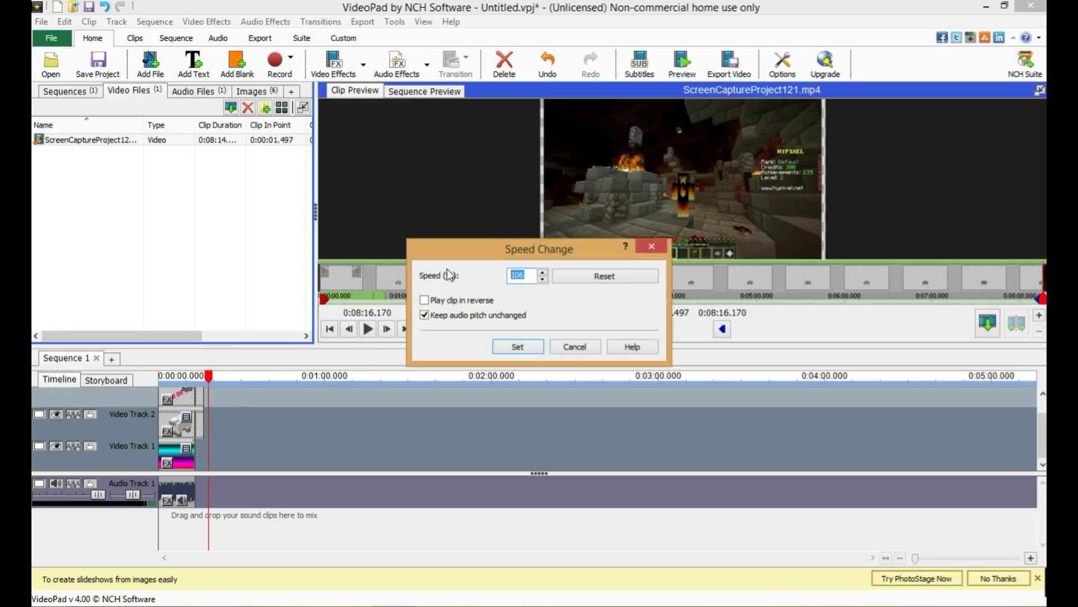
type("5")
left_click(518, 347)
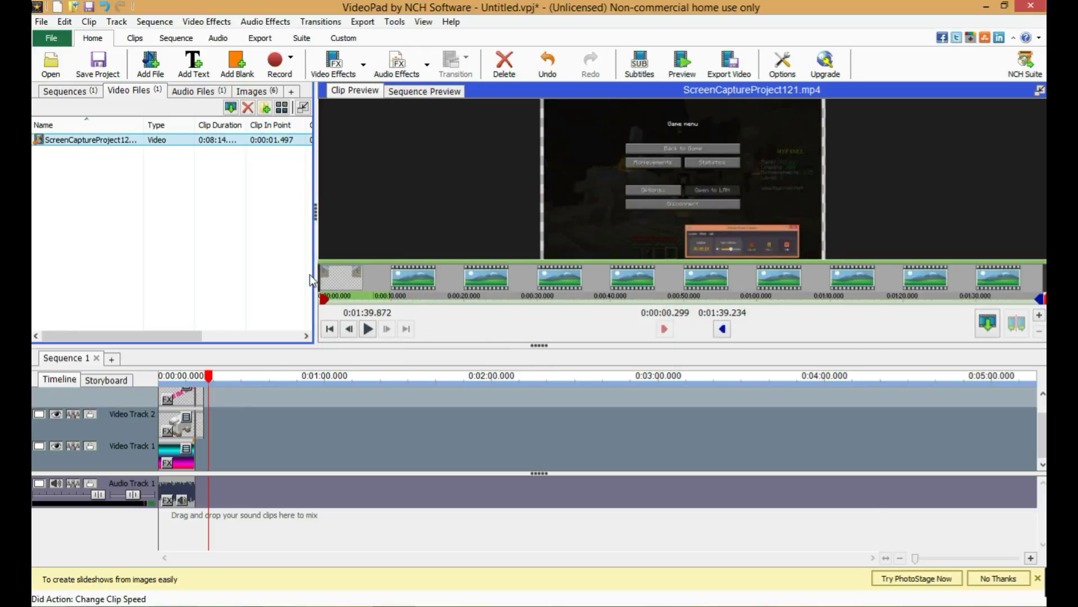
Play the sped-up clip in its preview, jump to about 0:00:26, and pause to examine the speed change
left_click(368, 329)
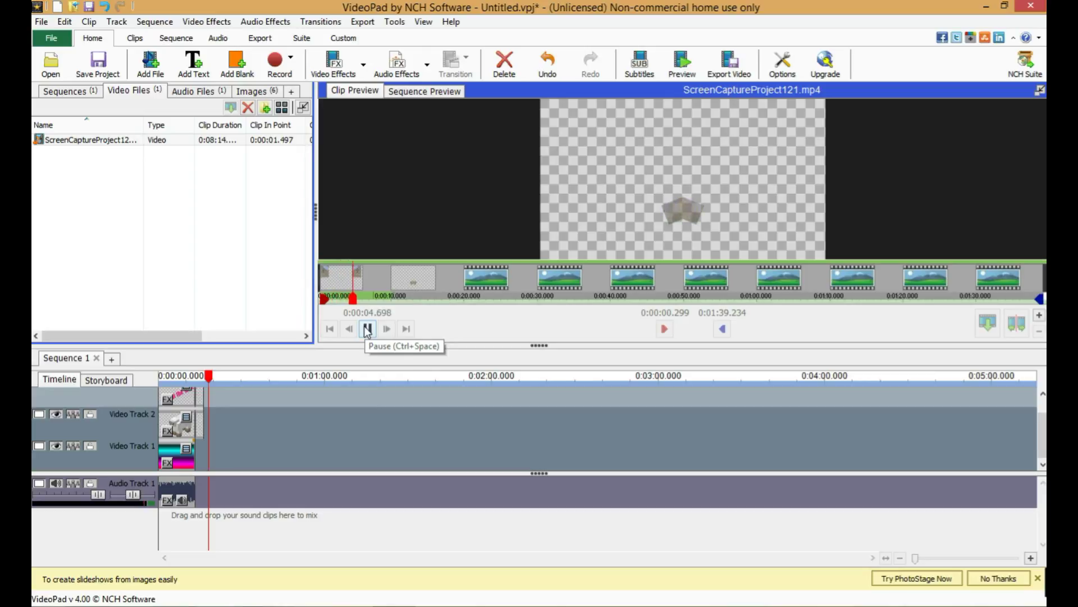
left_click(510, 298)
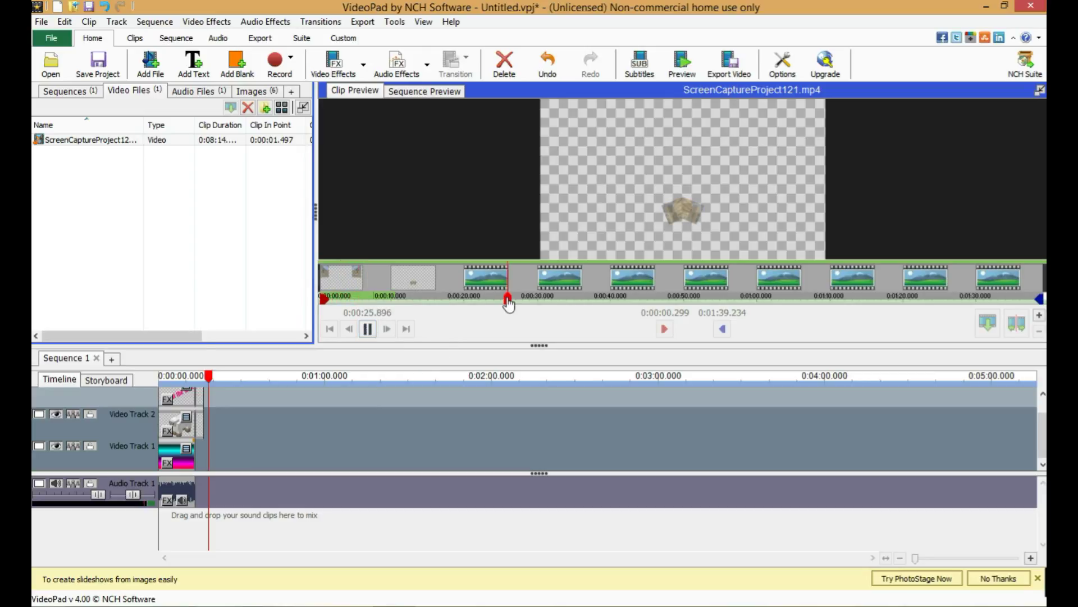
left_click(368, 329)
left_click(198, 143)
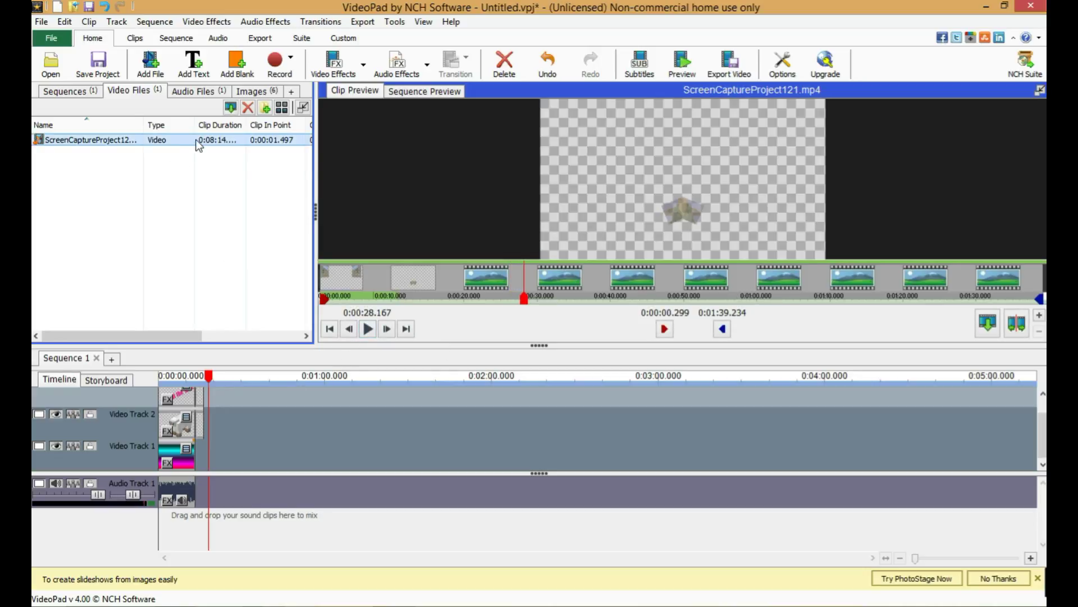